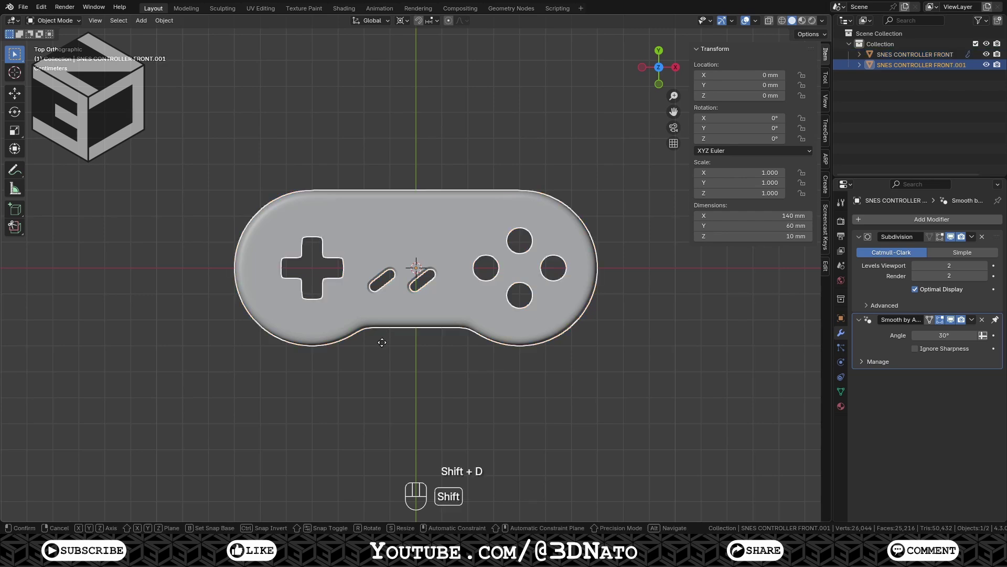
- Keep an in-place duplicate, hide SNES CONTROLLER FRONT, and rename the copy SNES CONTROLLER BACK
right_click(385, 396)
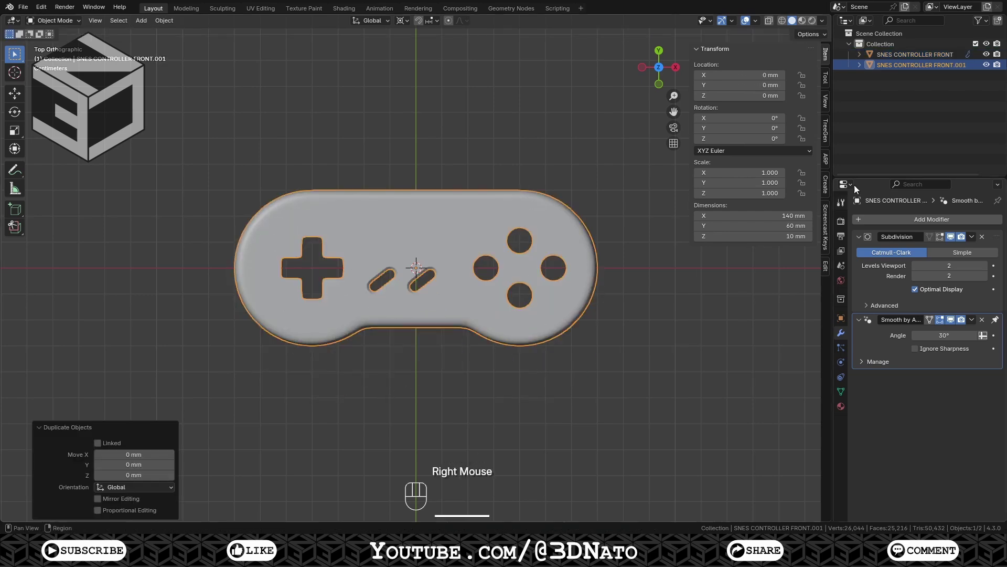
left_click(986, 55)
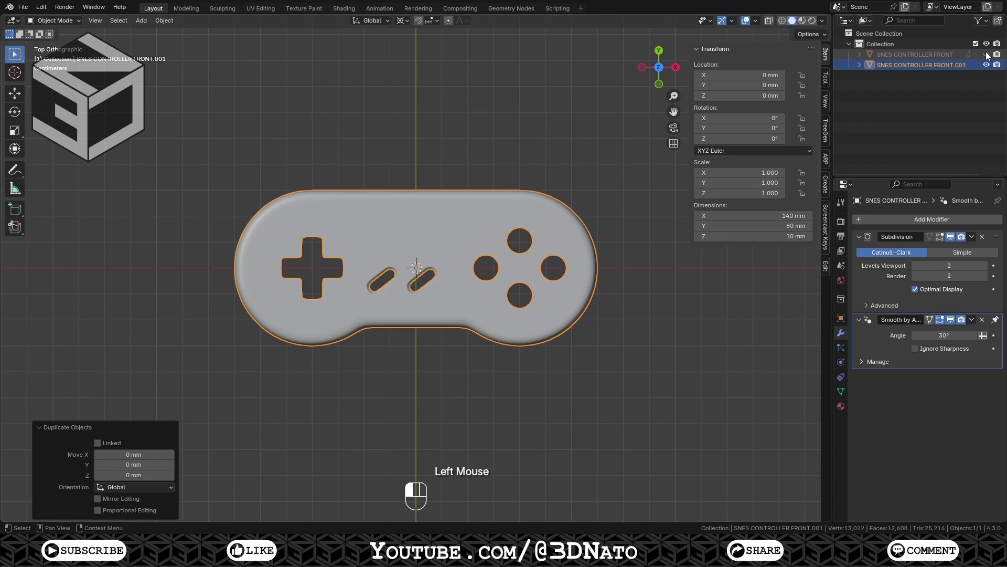
double_click(943, 65)
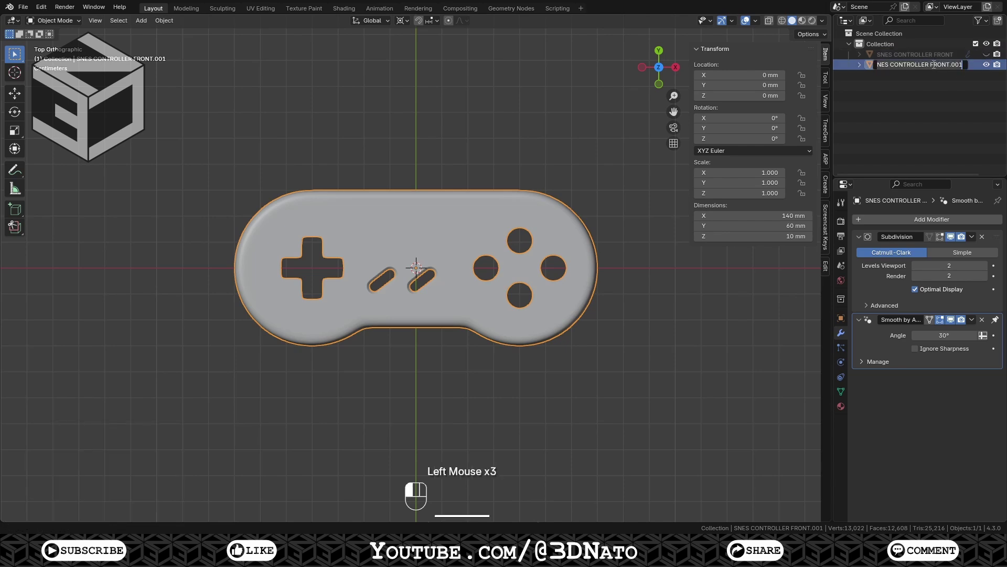
key("BackSpace")
key("BackSpace")
key("BackSpace")
key("BackSpace")
key("BackSpace")
key("BackSpace")
key("BackSpace")
key("BackSpace")
key("BackSpace")
type("BACK")
key("Return")
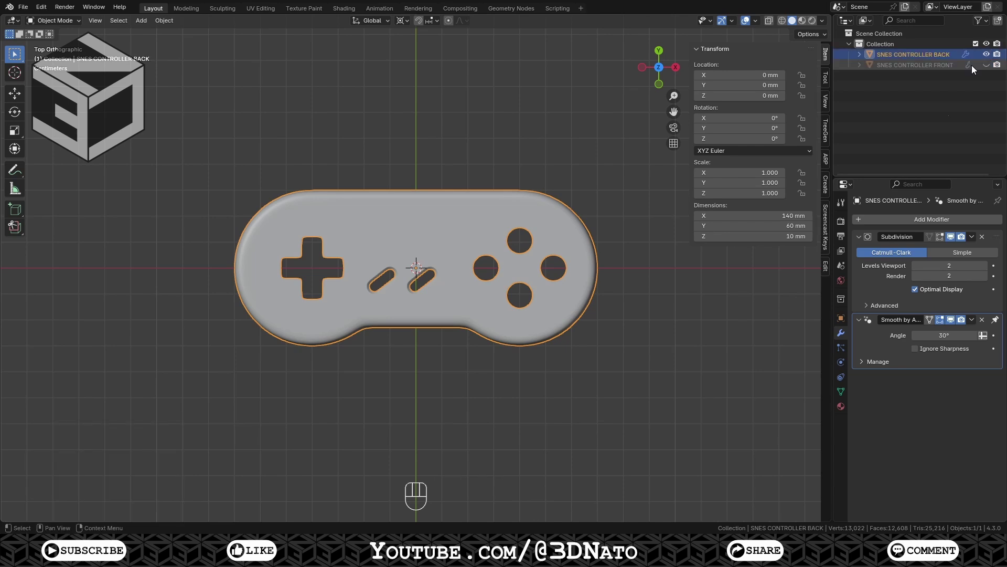
- In front X-ray view, delete the back shell's top vertices, leaving the flat 140 × 60 mm outline
key("Tab")
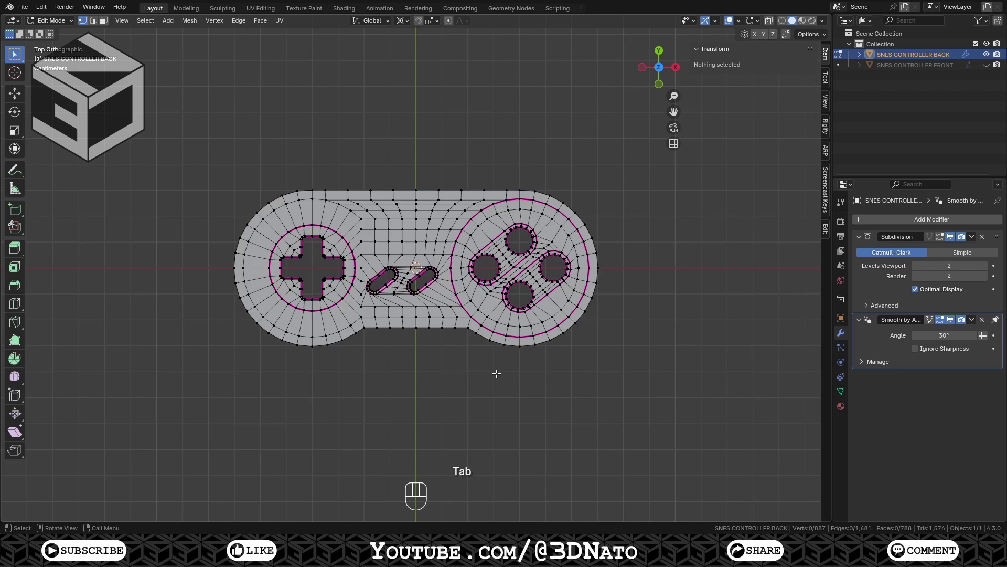
key("KP_1")
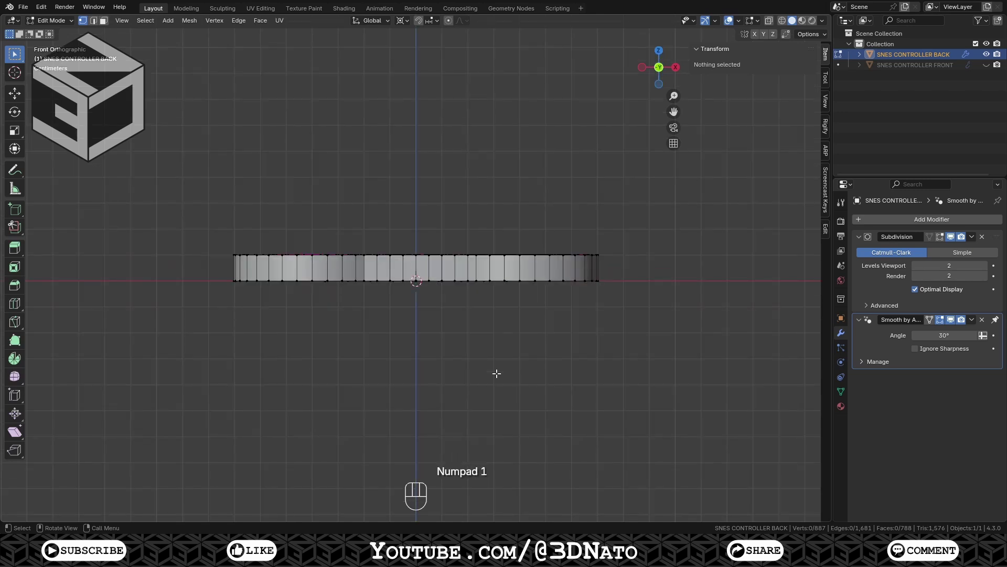
key("alt+z")
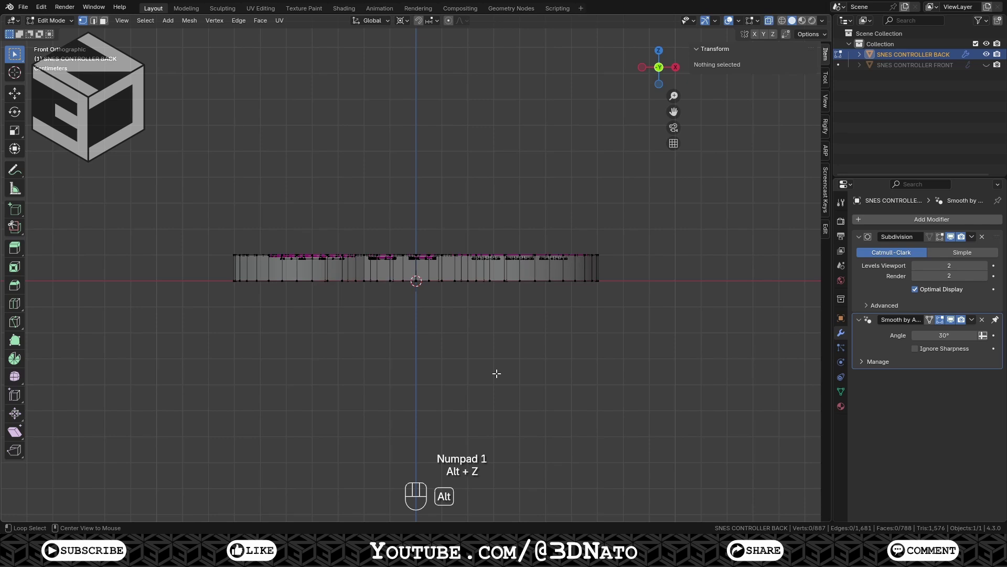
left_click_drag(193, 212, 619, 267)
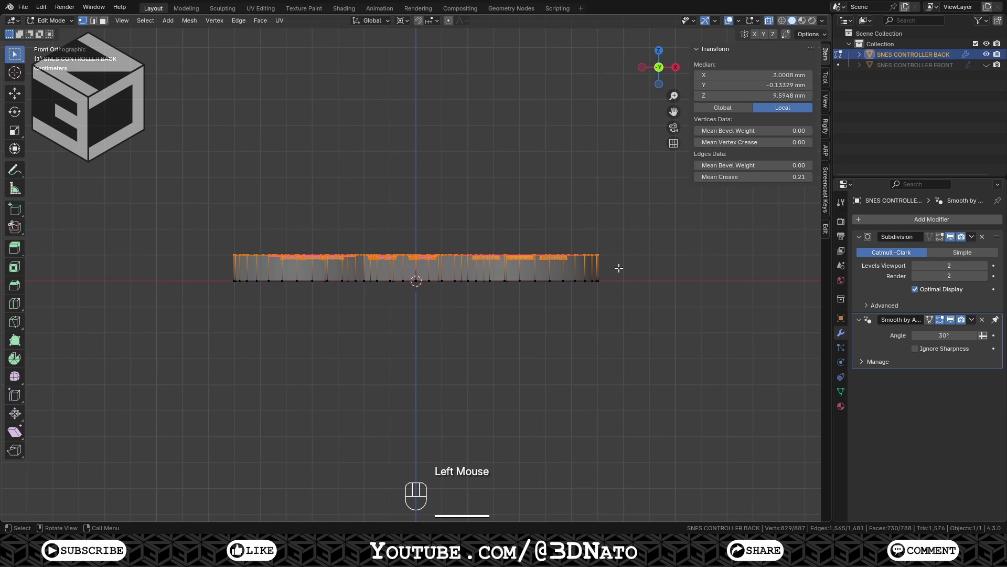
key("x")
left_click(612, 268)
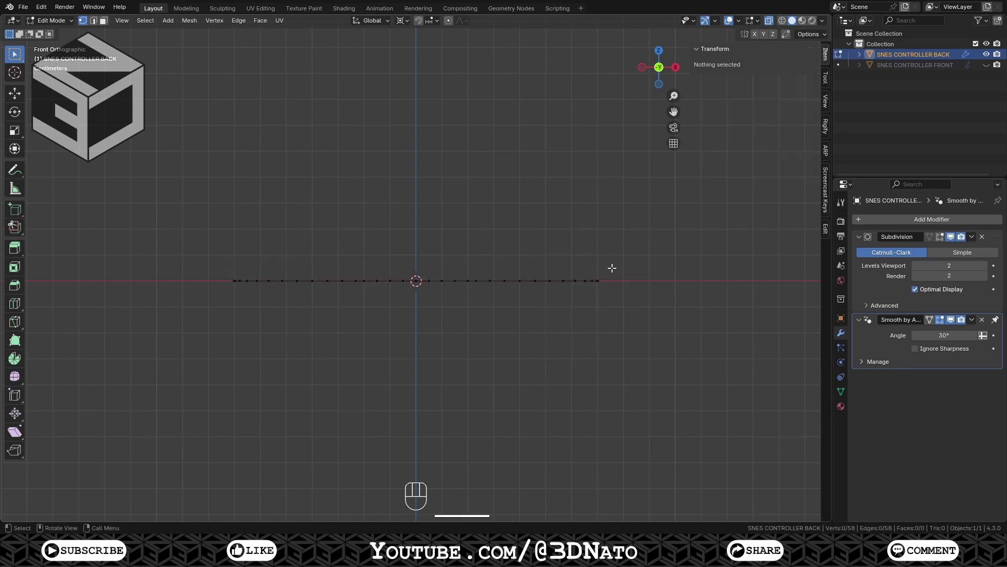
key("KP_7")
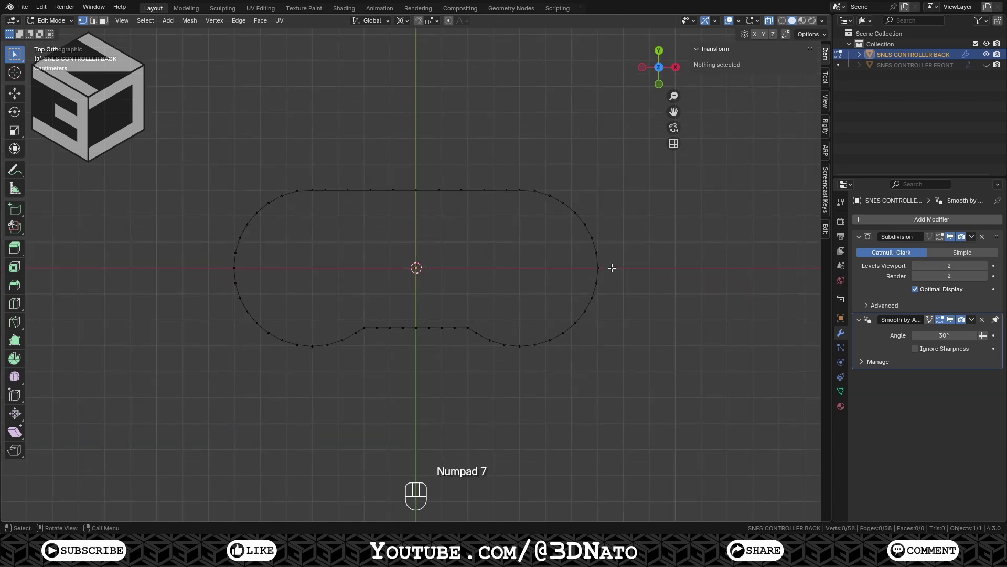
key("Tab")
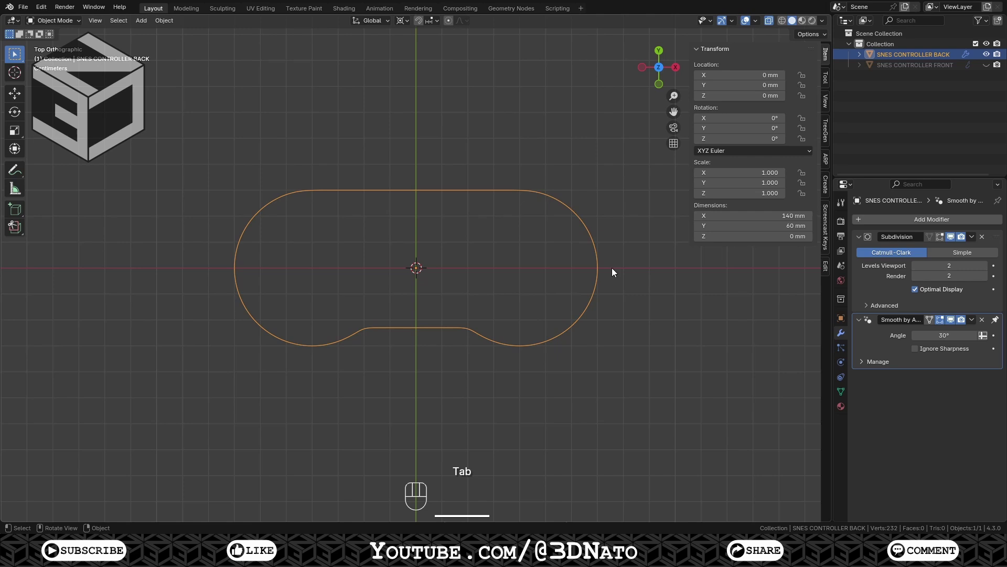
- Add a new plane mesh and turn on X-ray to see through it
key("shift+a")
mouse_move(612, 267)
left_click(659, 264)
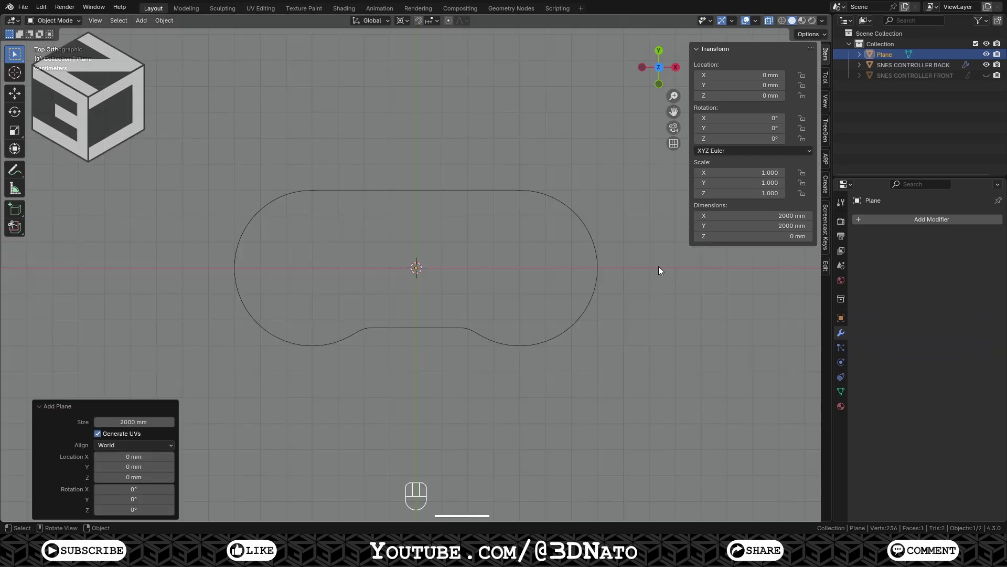
key("alt+z")
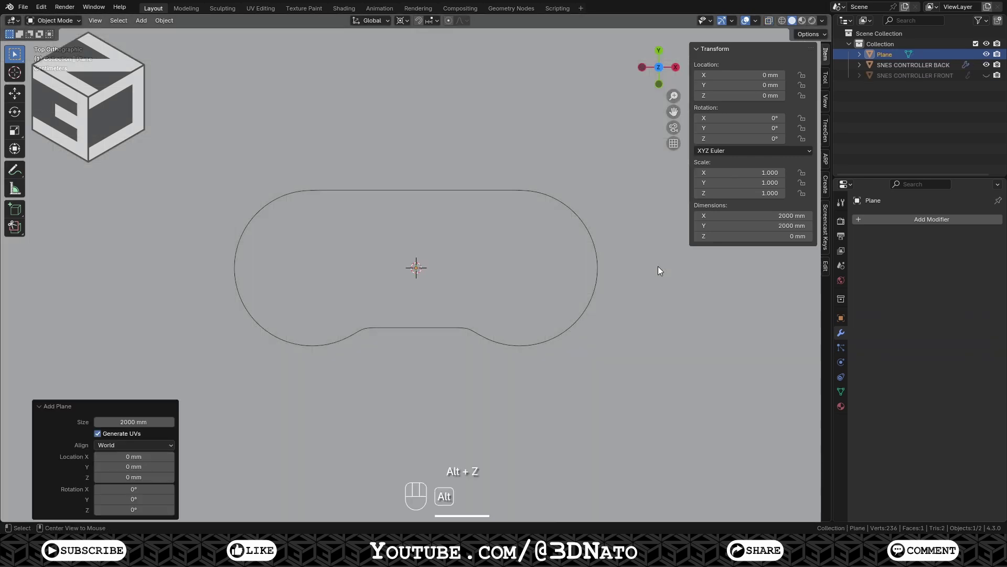
- Size the plane to 42 × 17 mm, apply its scale, and frame it
left_click(740, 216)
type("42")
key("Tab")
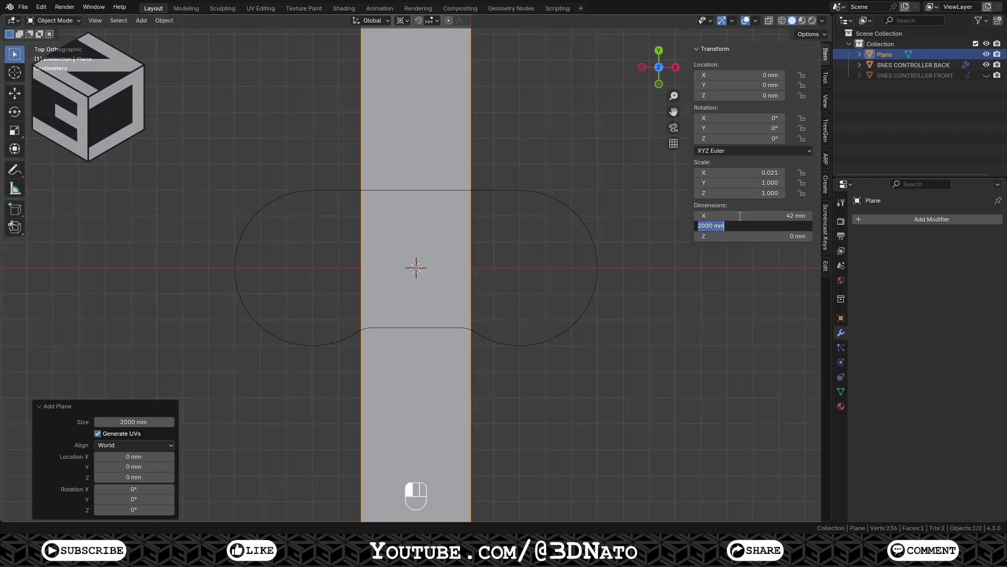
type("17")
key("Return")
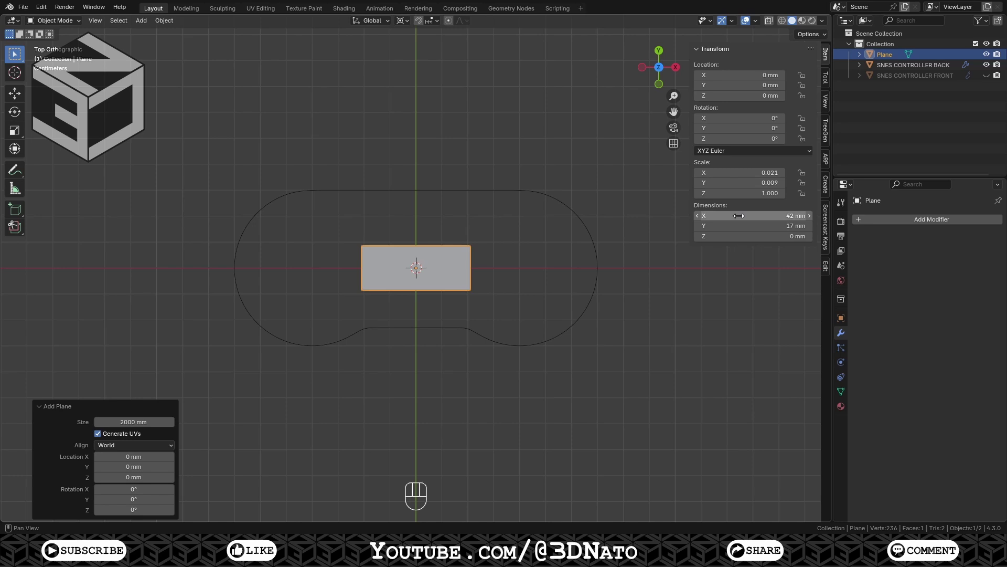
key("ctrl+a")
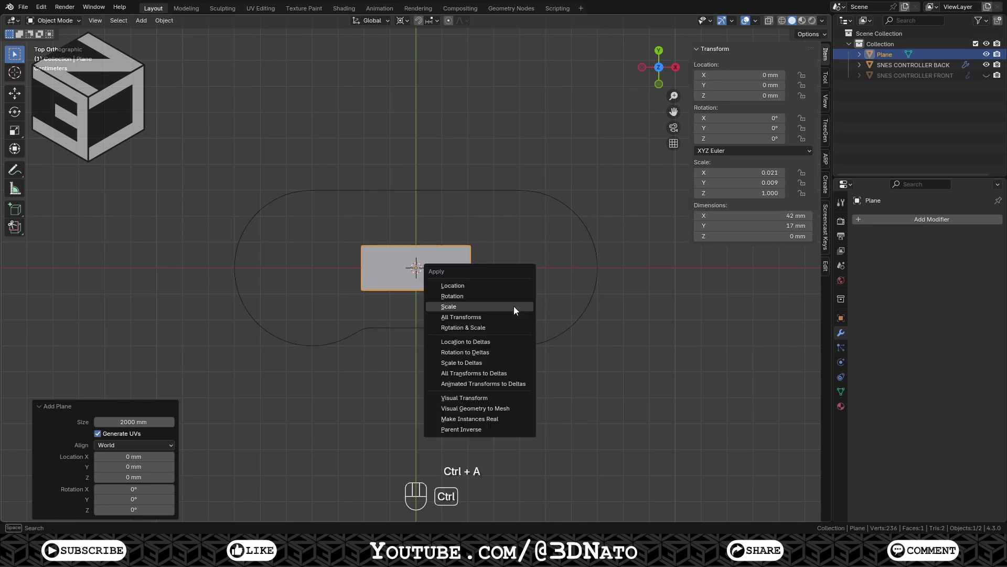
left_click(507, 306)
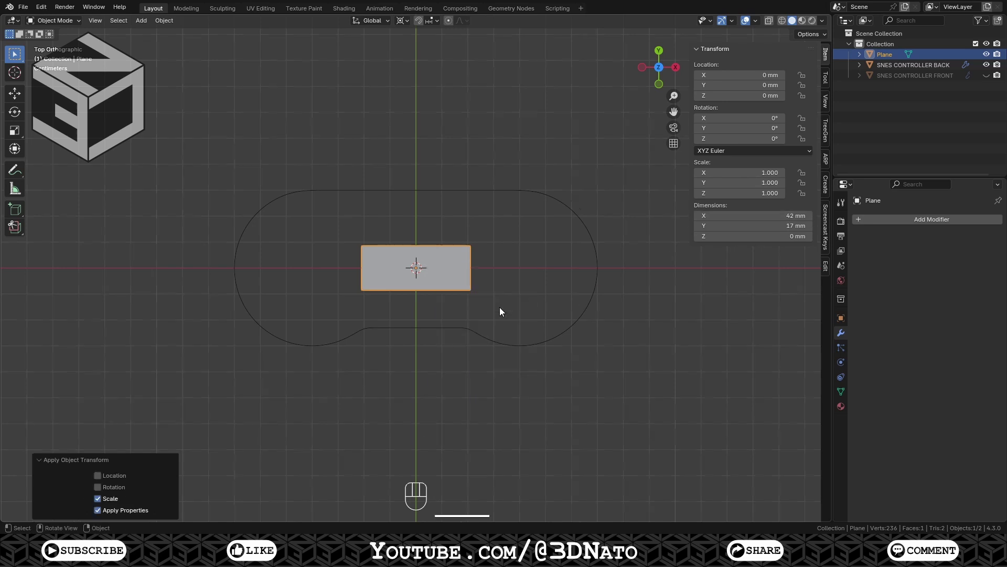
key("KP_Decimal")
- Delete the plane's face, keeping its edges, and add five loop cuts across the long edges
key("Tab")
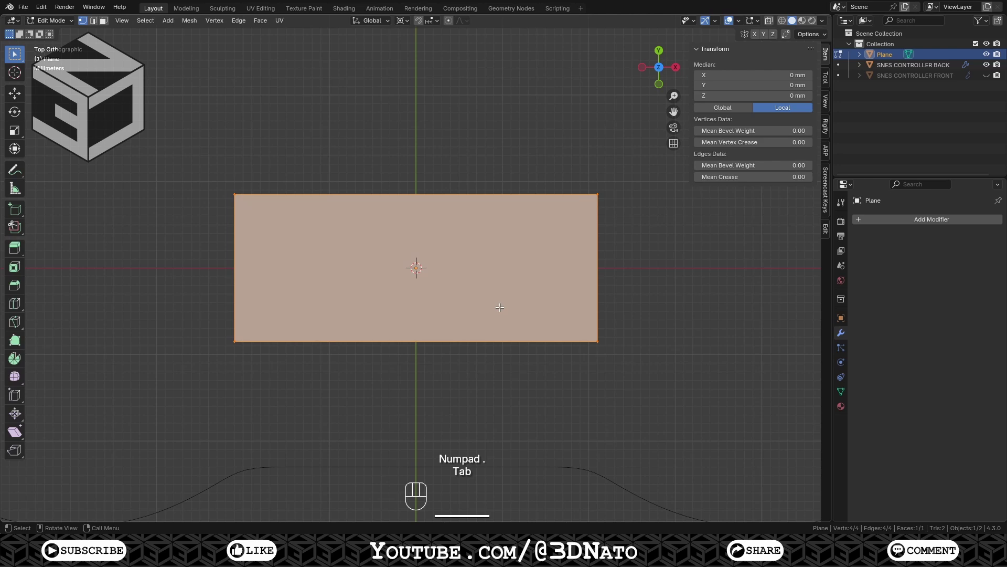
key("x")
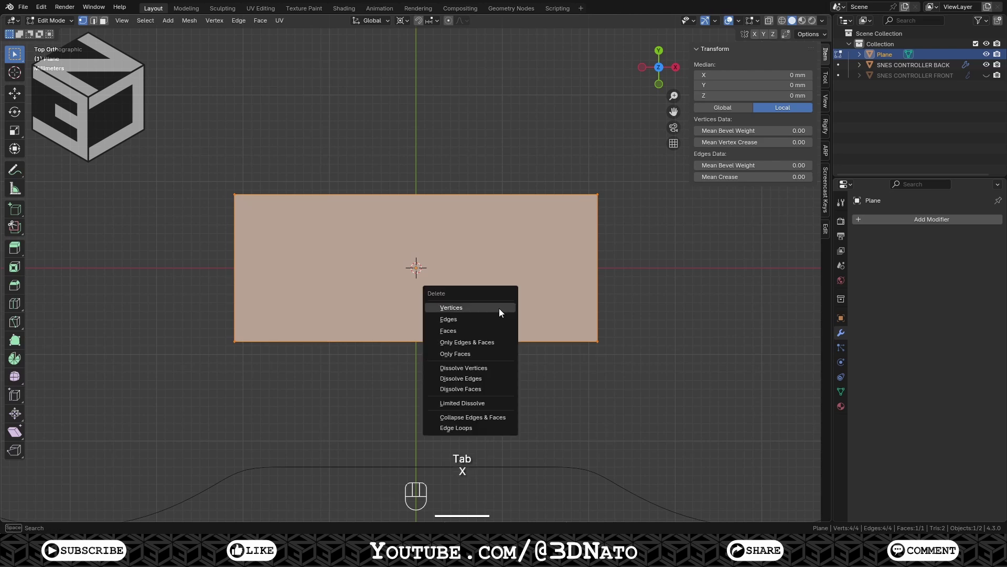
left_click(476, 354)
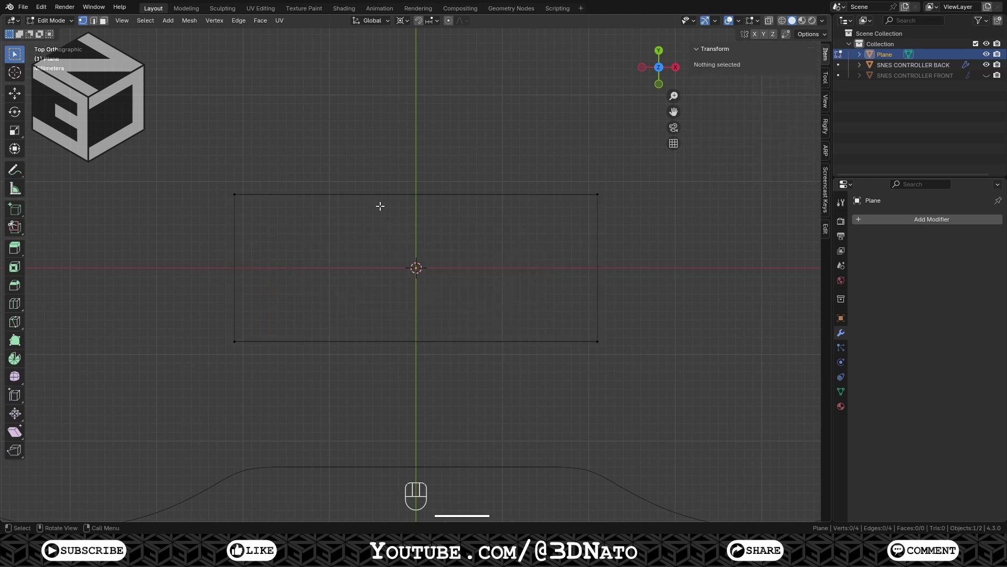
key("ctrl+r")
scroll(380, 203, "up", 3)
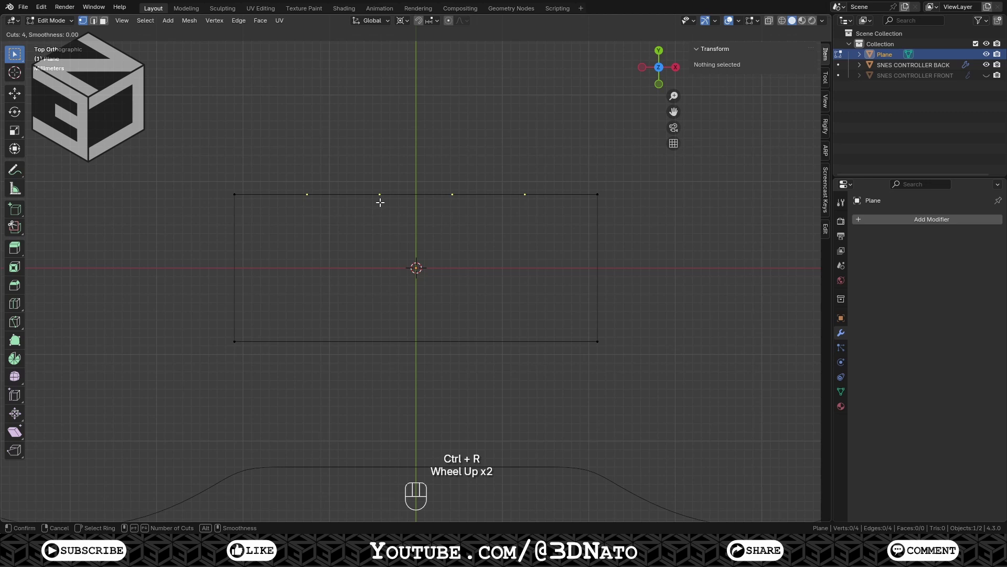
left_click(381, 202)
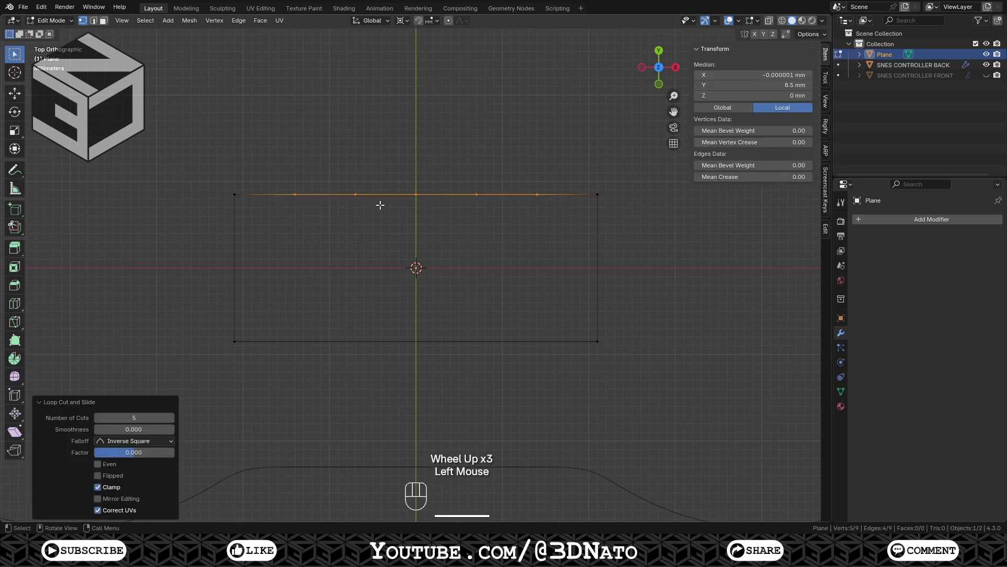
- Add one loop cut at each short edge's middle and five more along the bottom edge
key("ctrl+r")
left_click(245, 265)
key("ctrl+r")
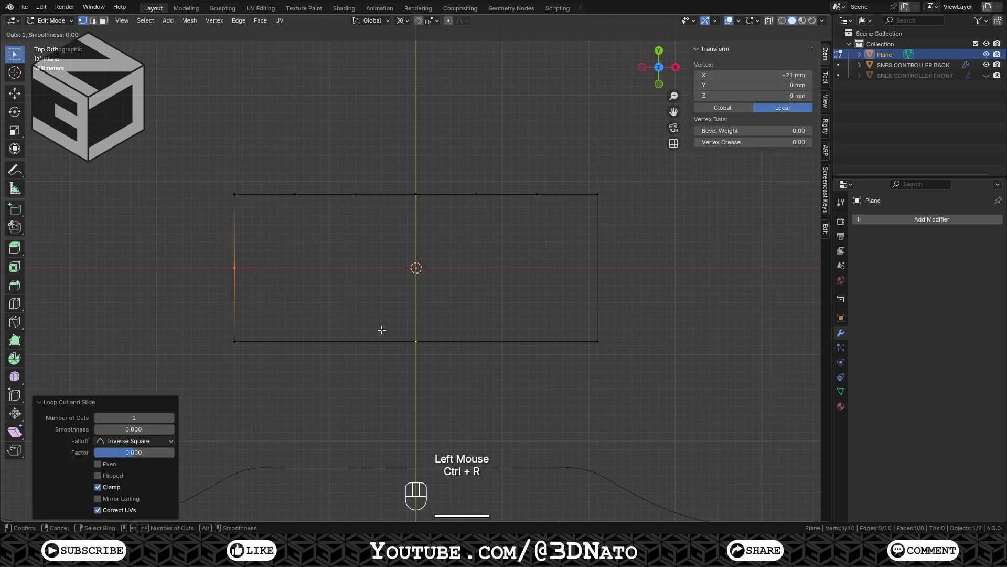
scroll(382, 330, "up", 2)
scroll(382, 330, "up", 2)
left_click(381, 330)
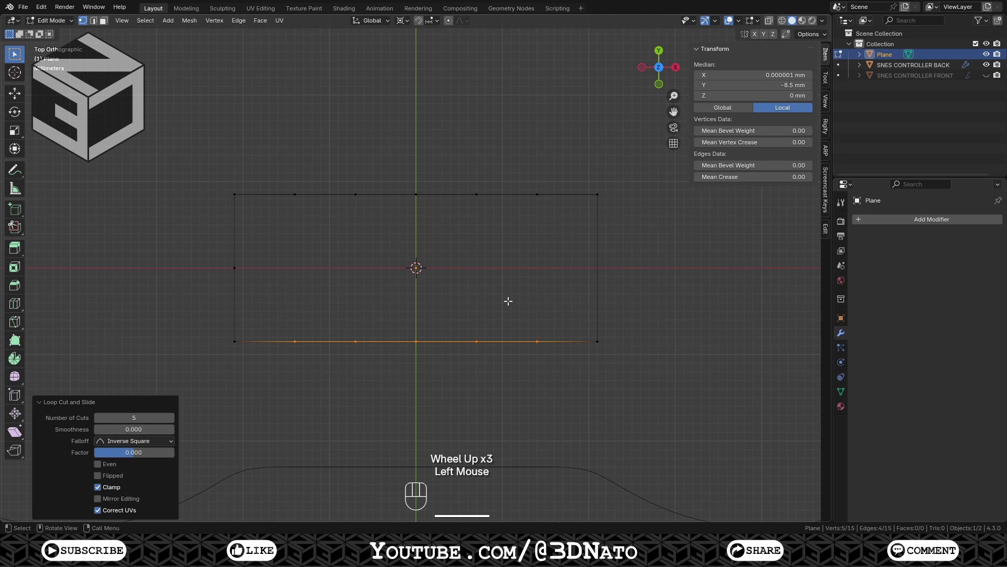
key("ctrl+r")
left_click(580, 288)
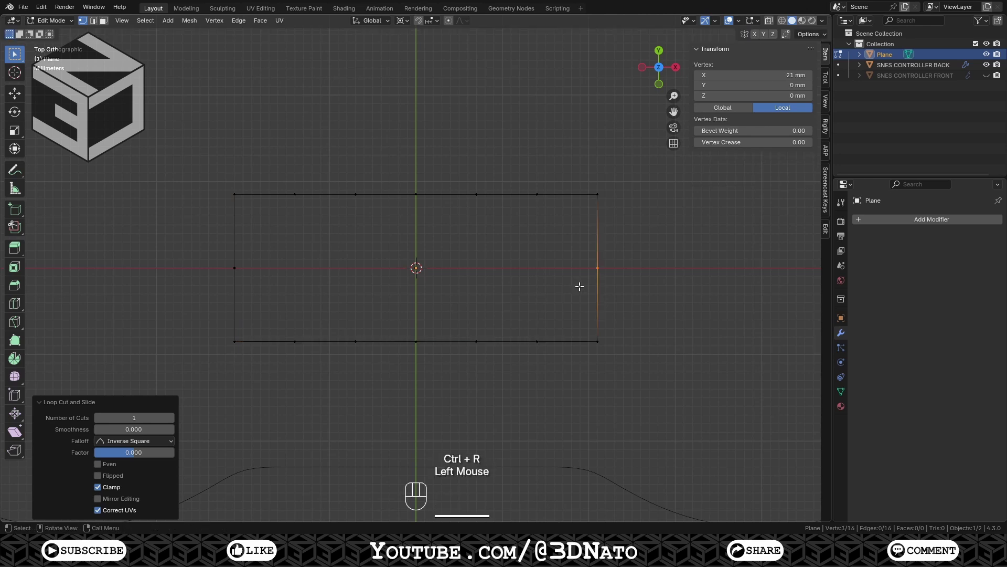
- Bevel the four corner vertices by 2 mm with two segments each
left_click_drag(213, 173, 258, 213)
left_click_drag(583, 175, 619, 214, "shift")
left_click_drag(587, 313, 602, 336, "shift")
left_click_drag(226, 331, 254, 351, "shift")
key("ctrl+b")
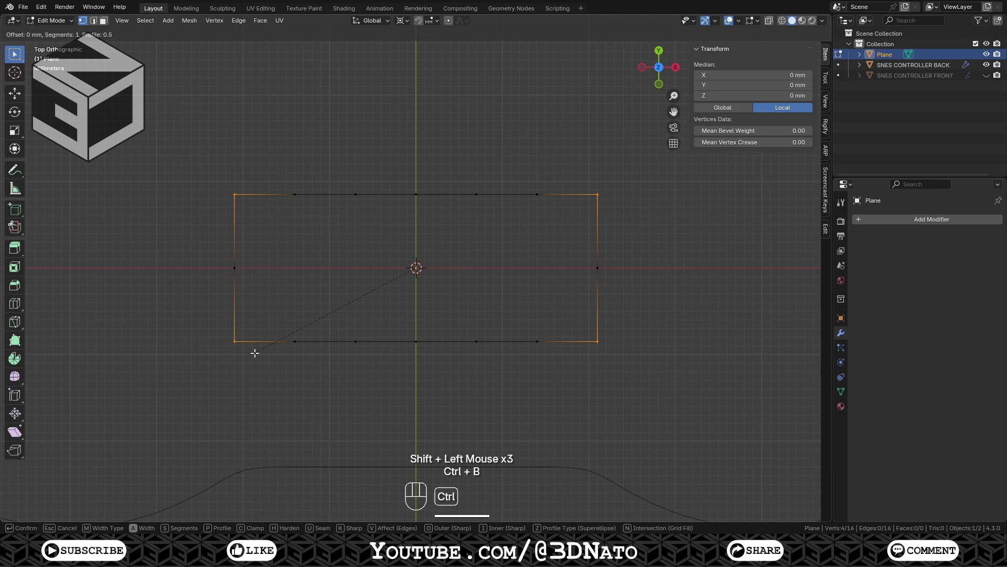
left_click(247, 374)
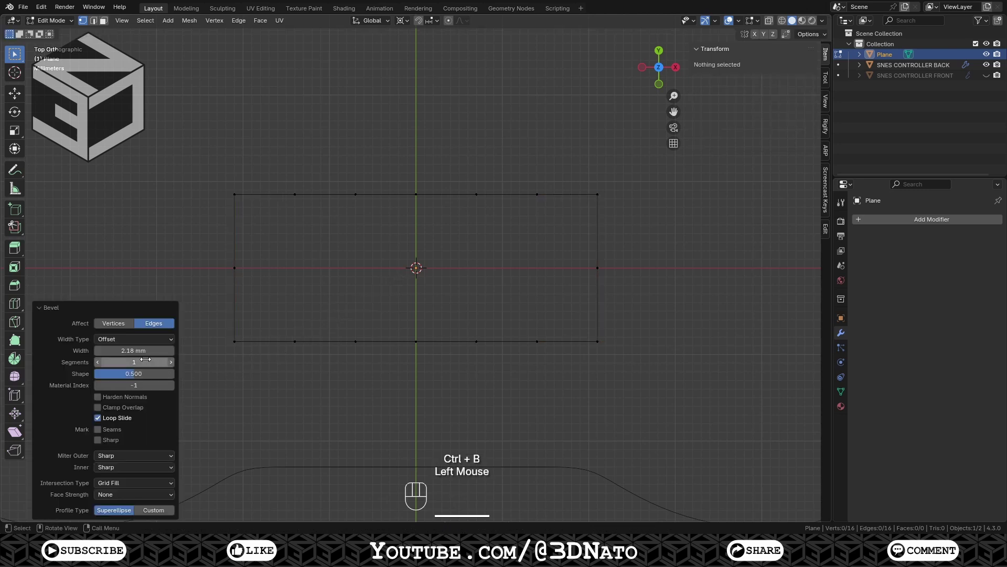
left_click(121, 327)
left_click_drag(131, 350, 130, 350)
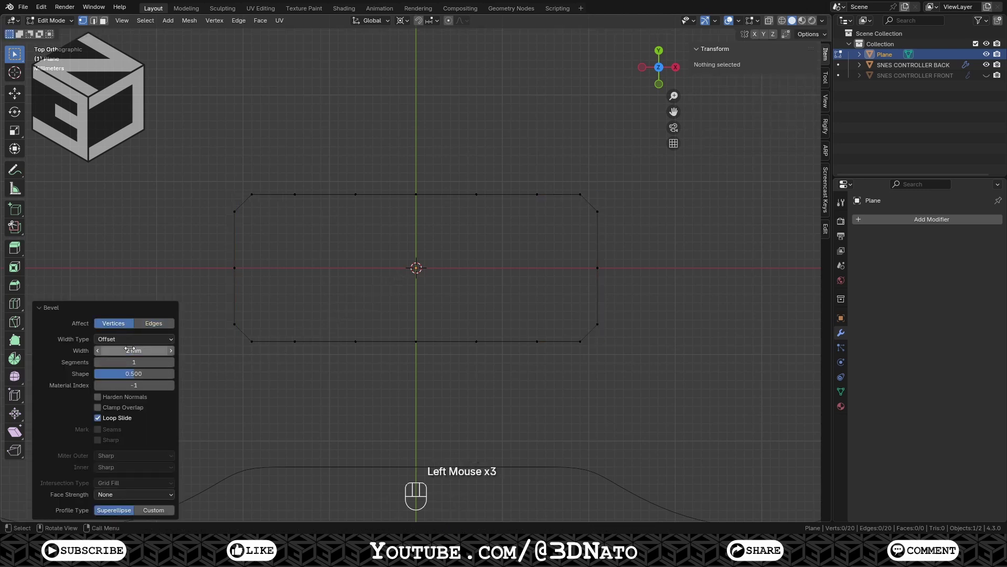
left_click(171, 361)
- Back in Object Mode, move the plane 13.5 mm up along Y
key("Tab")
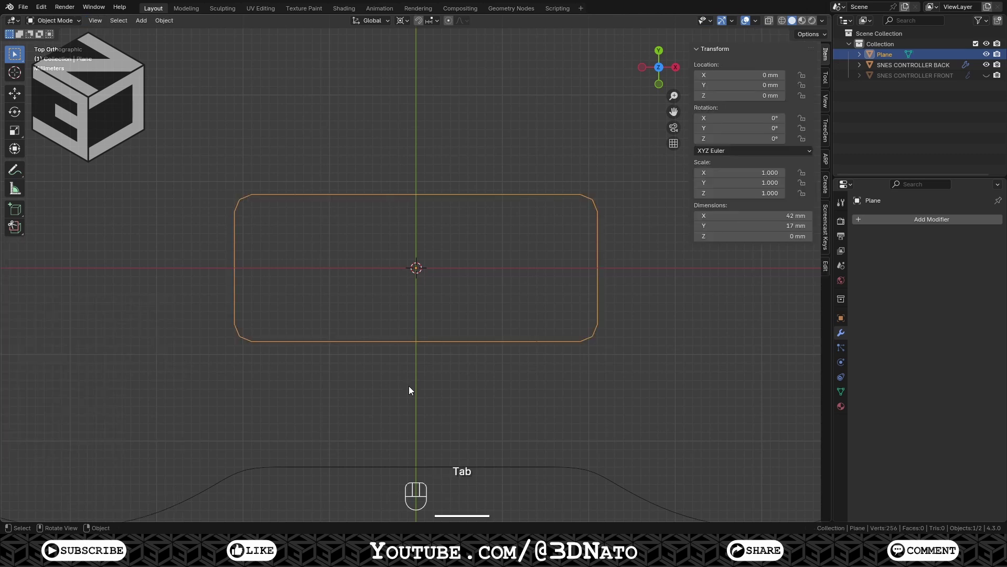
type("gy")
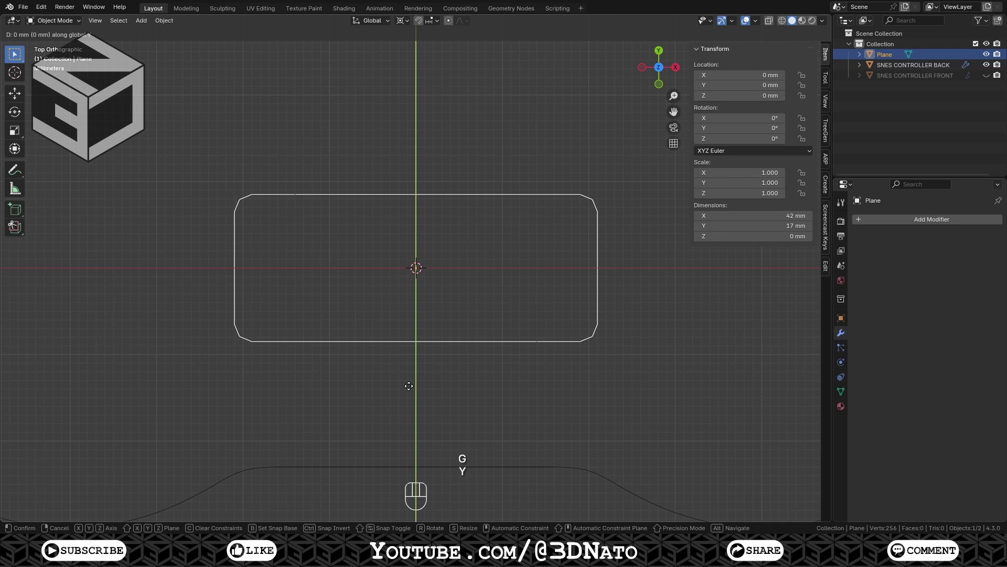
type("13.5")
key("KP_Enter")
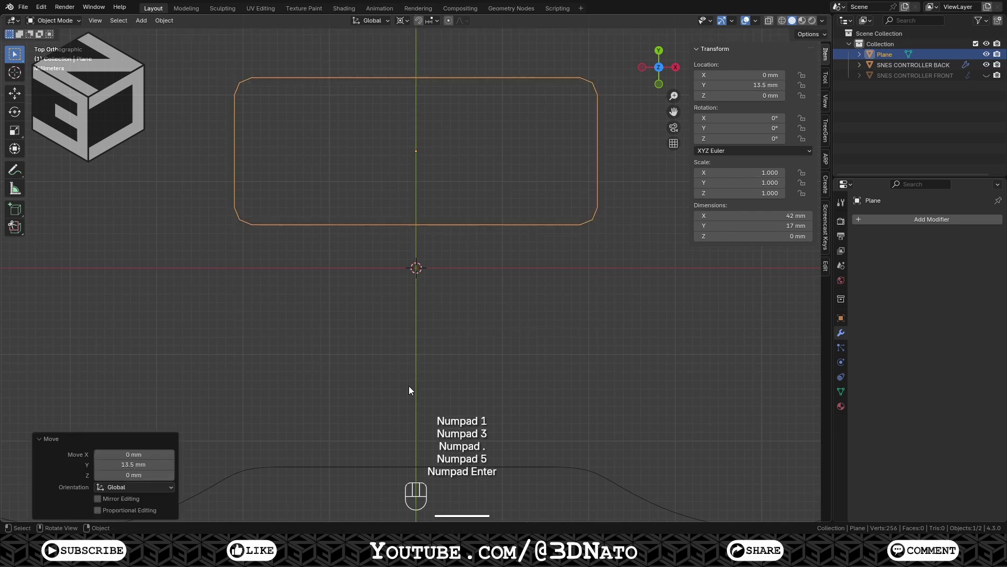
- Add an 8-vertex circle and give it a level-2 Subdivision modifier
key("shift+a")
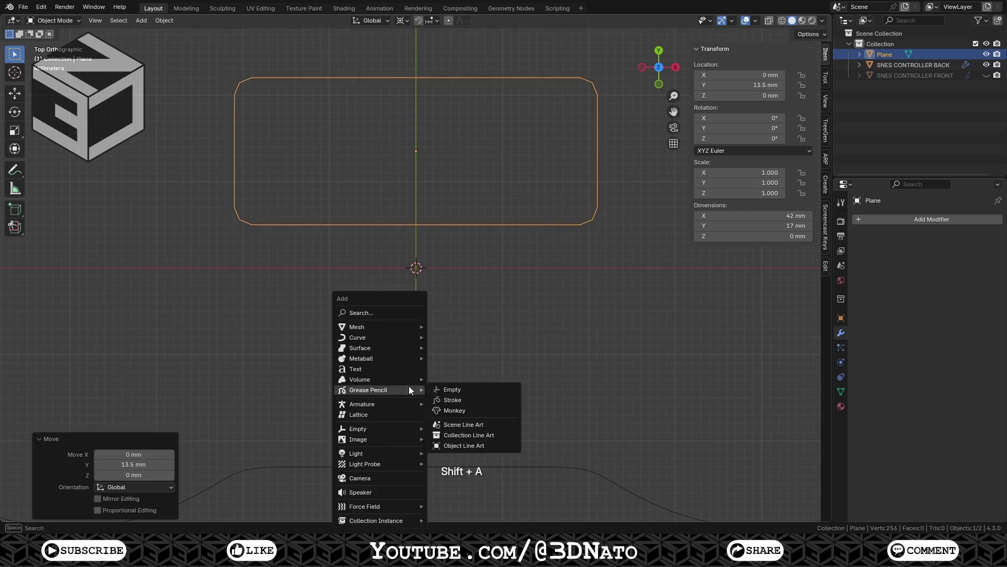
mouse_move(395, 328)
left_click(452, 349)
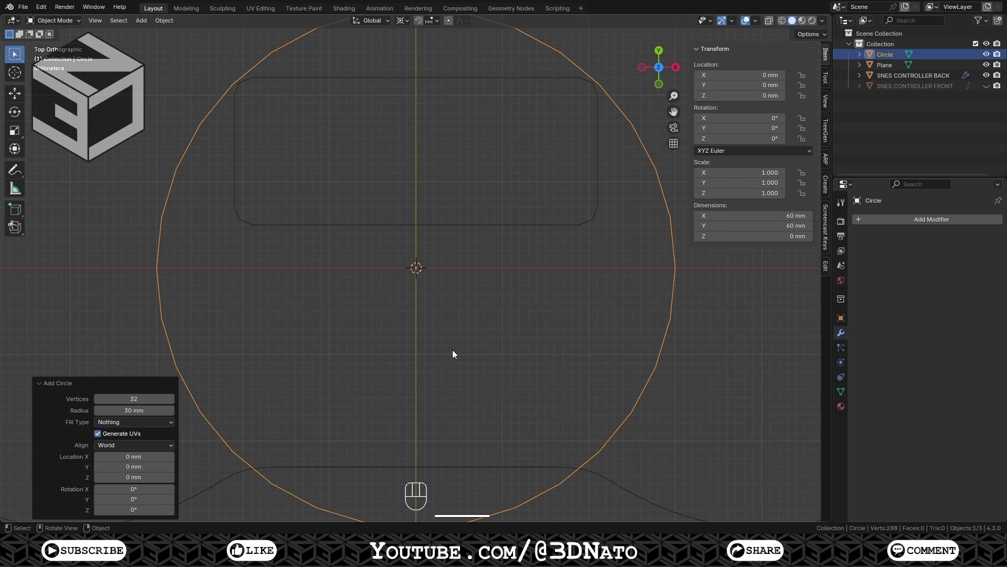
left_click(165, 402)
type("8")
key("Return")
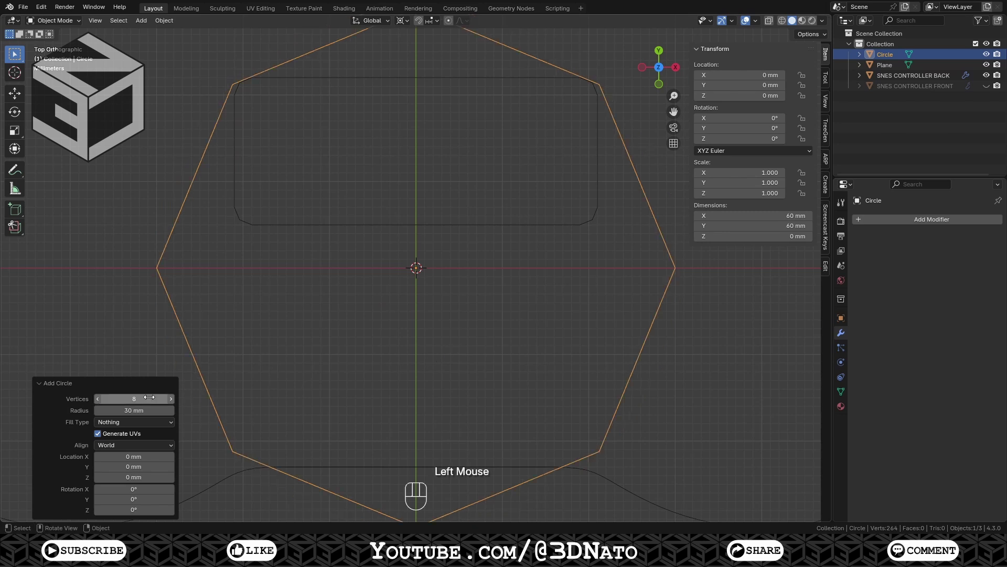
key("ctrl+2")
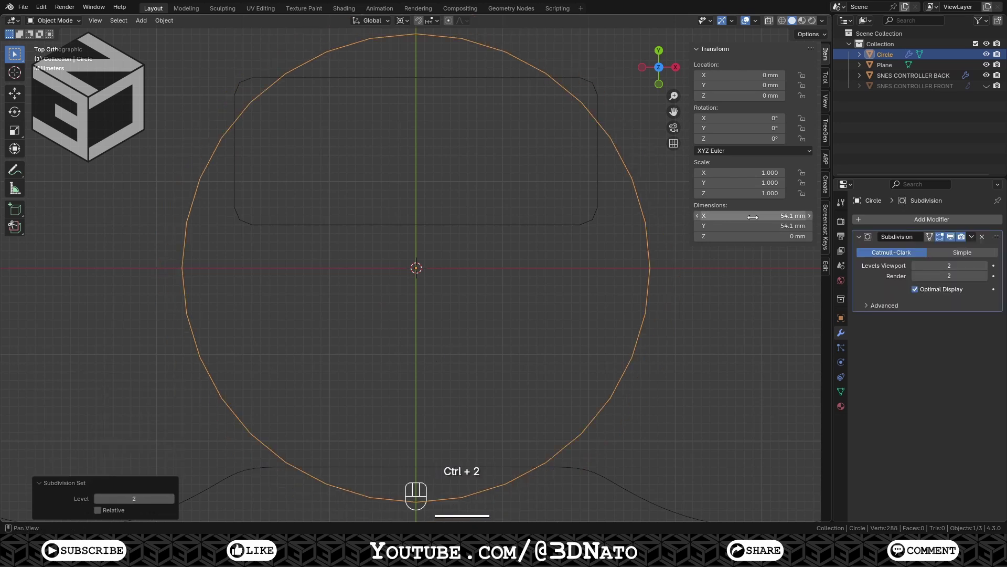
- Size the circle to 6 mm and apply its scale
left_click_drag(755, 216, 755, 226)
type("6")
key("Return")
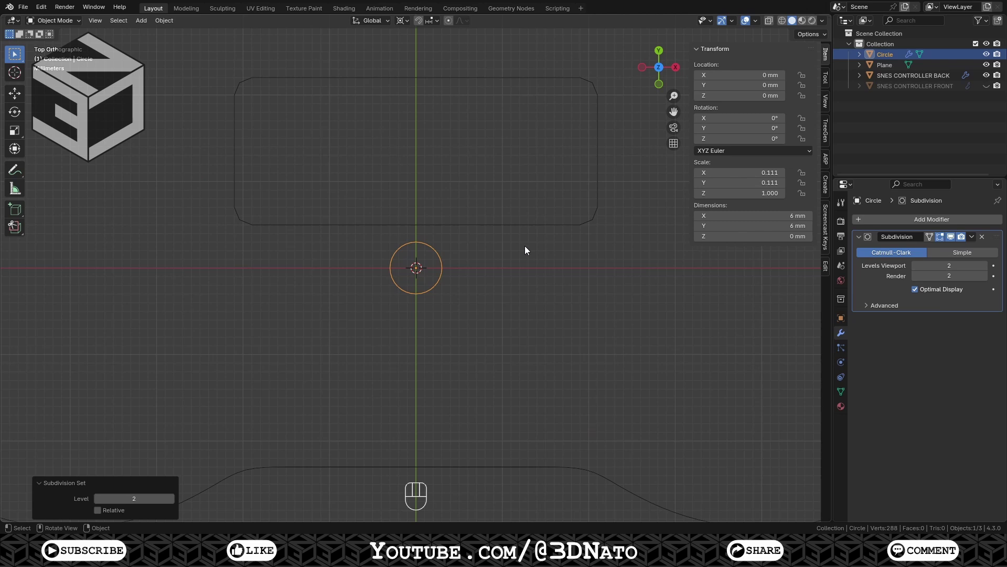
key("ctrl+a")
left_click(496, 263)
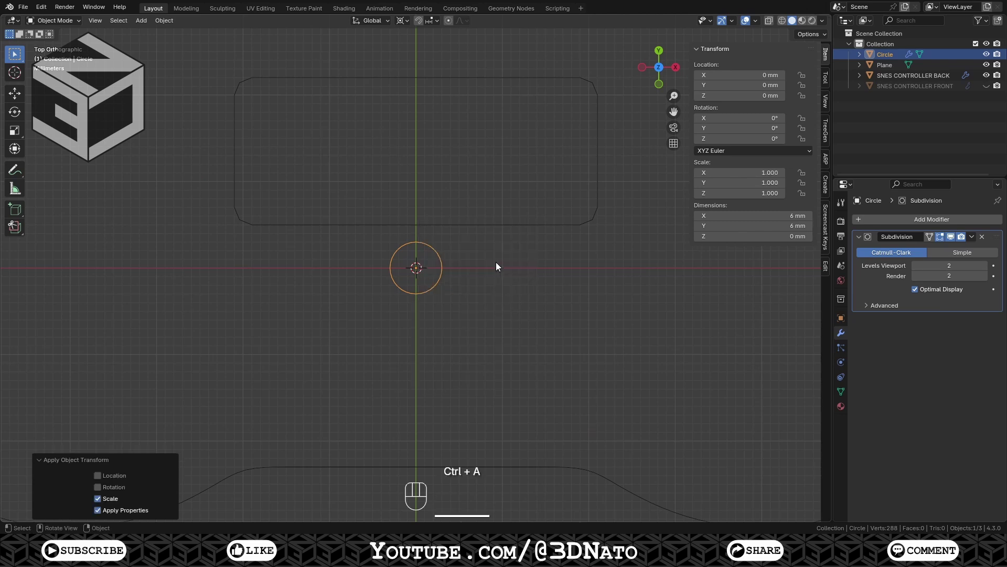
- Make three in-place copies of the circle, Circle.001 to Circle.003
key("shift+d")
right_click(501, 314)
key("shift+d")
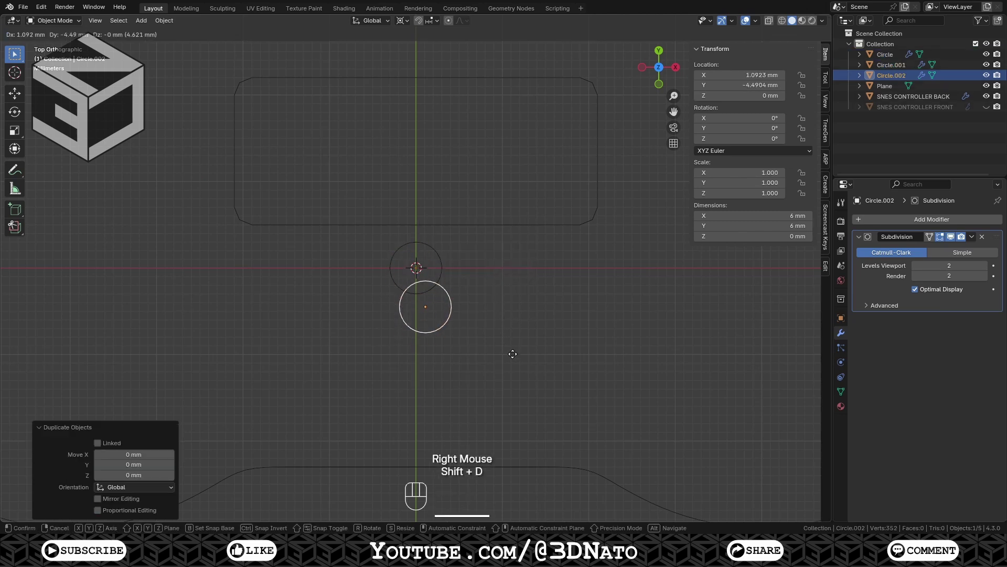
right_click(496, 308)
key("shift+d")
right_click(507, 345)
scroll(506, 345, "down", 1)
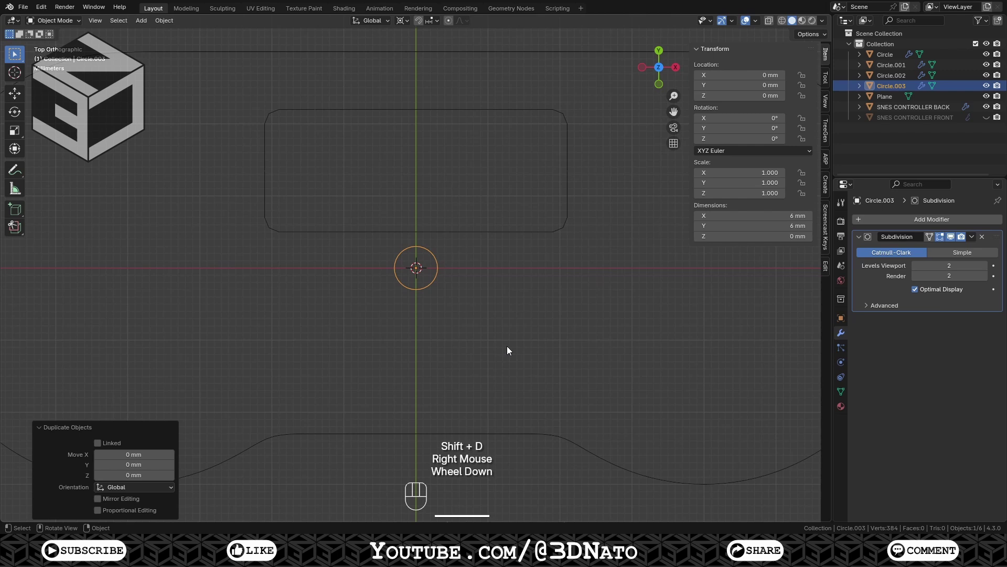
scroll(507, 351, "down", 2)
- Move the newest circle copy to X -30 mm, then 17.5 mm along Y
key("g")
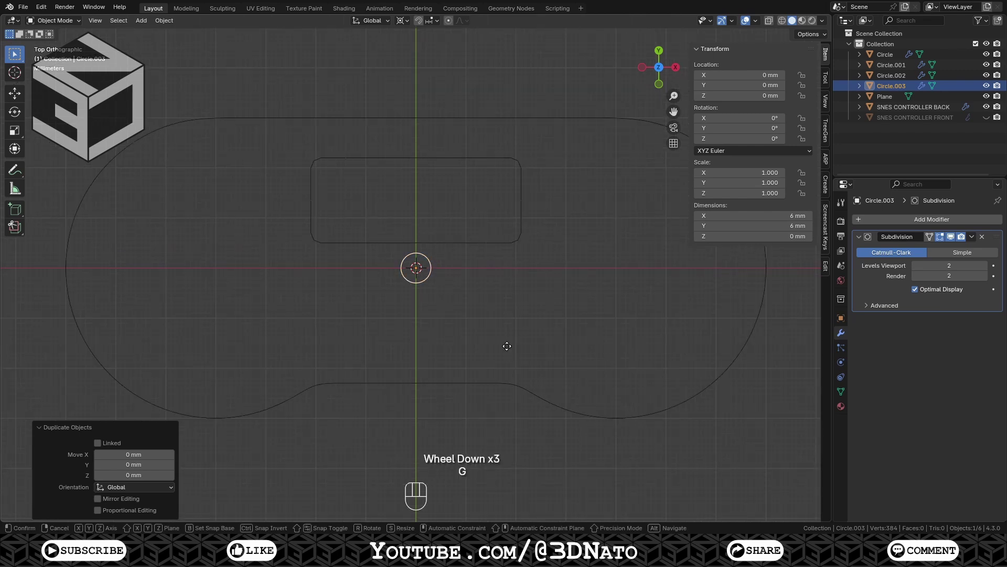
key("x")
key("KP_Subtract")
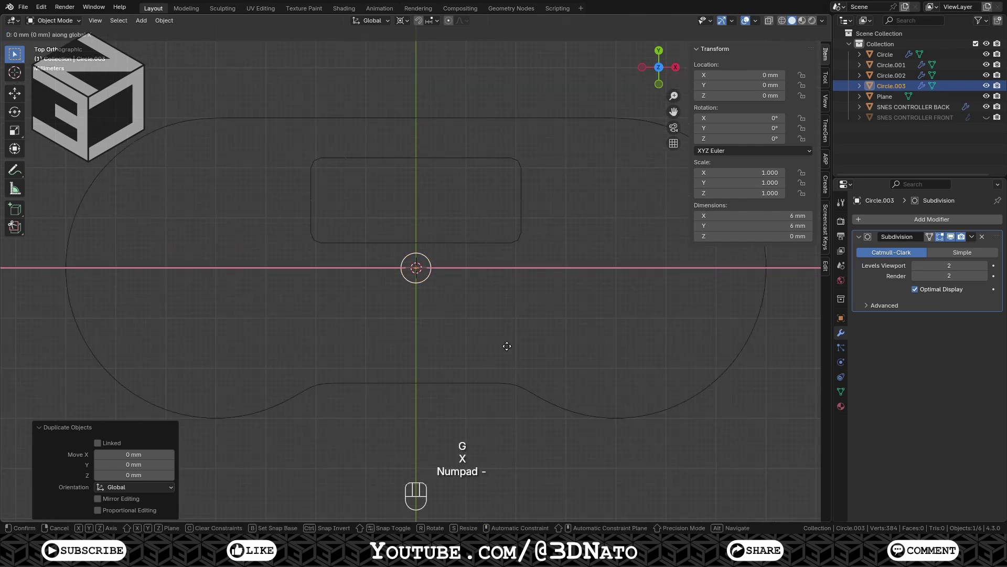
key("KP_3")
key("KP_0")
key("KP_Enter")
key("g")
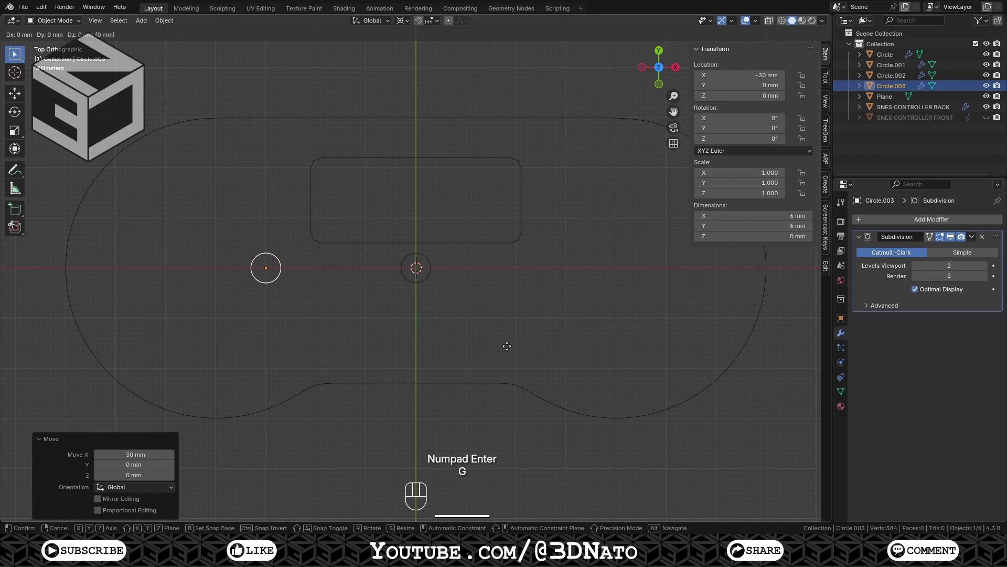
key("y")
key("KP_1")
key("KP_7")
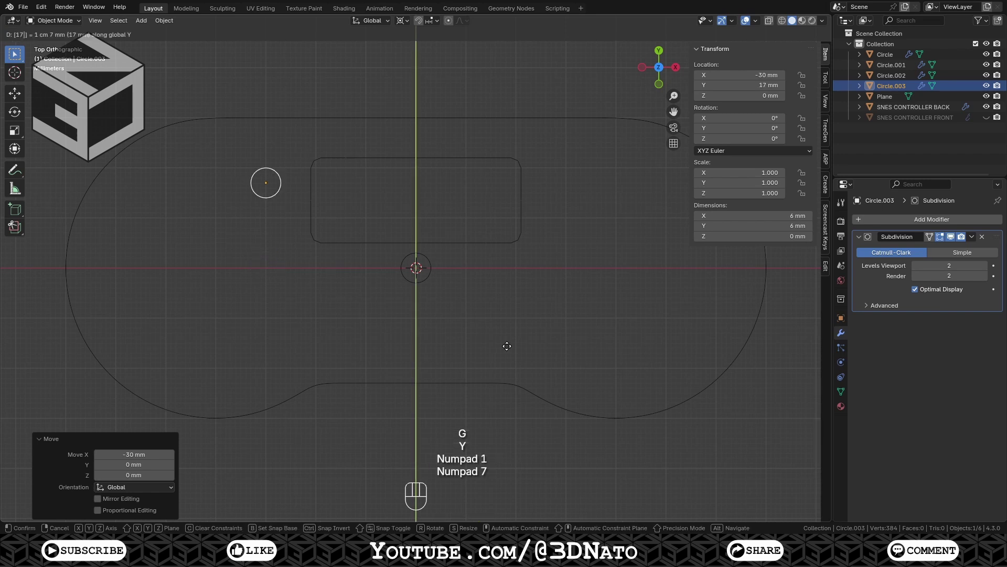
key("KP_Decimal")
key("KP_5")
key("KP_Enter")
- Move Circle.001 to X -61 mm and Y -7.5 mm
left_click(427, 276)
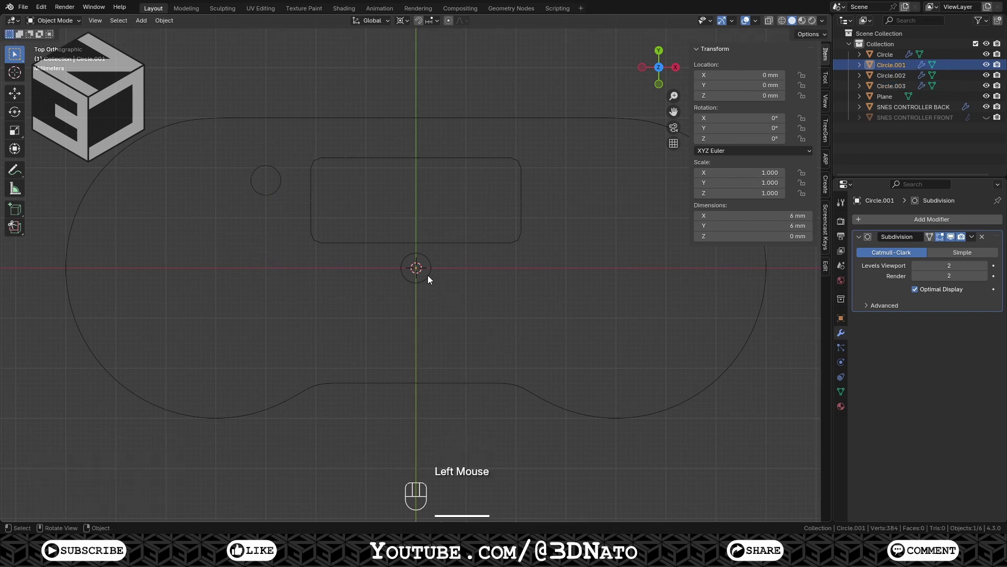
key("g")
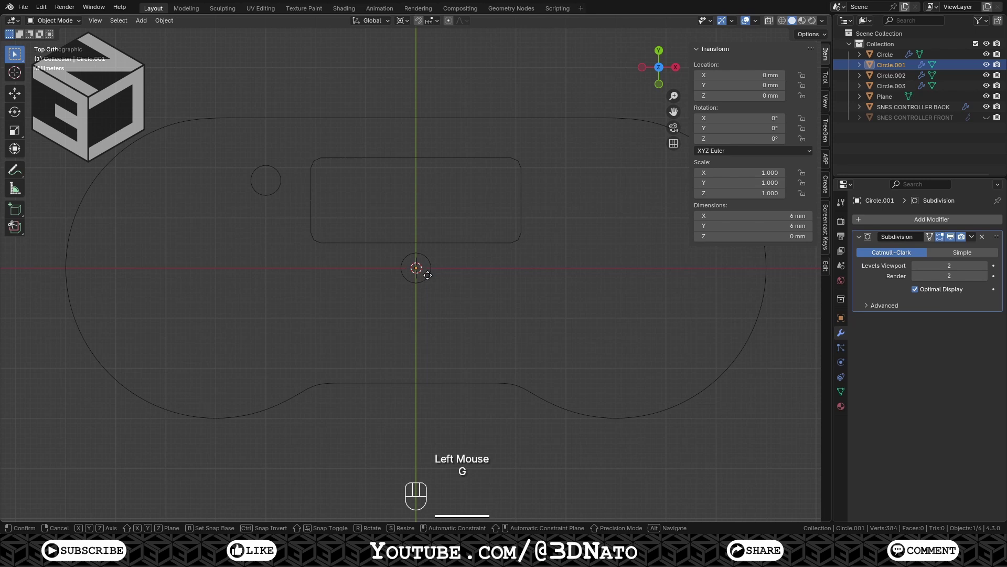
key("x")
key("KP_Subtract")
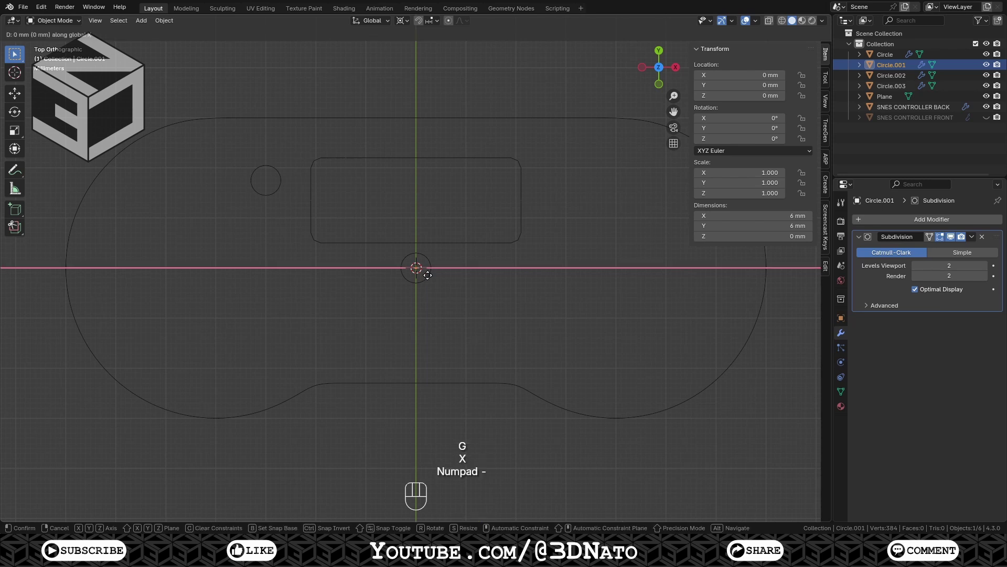
key("KP_6")
key("KP_1")
key("KP_Enter")
key("g")
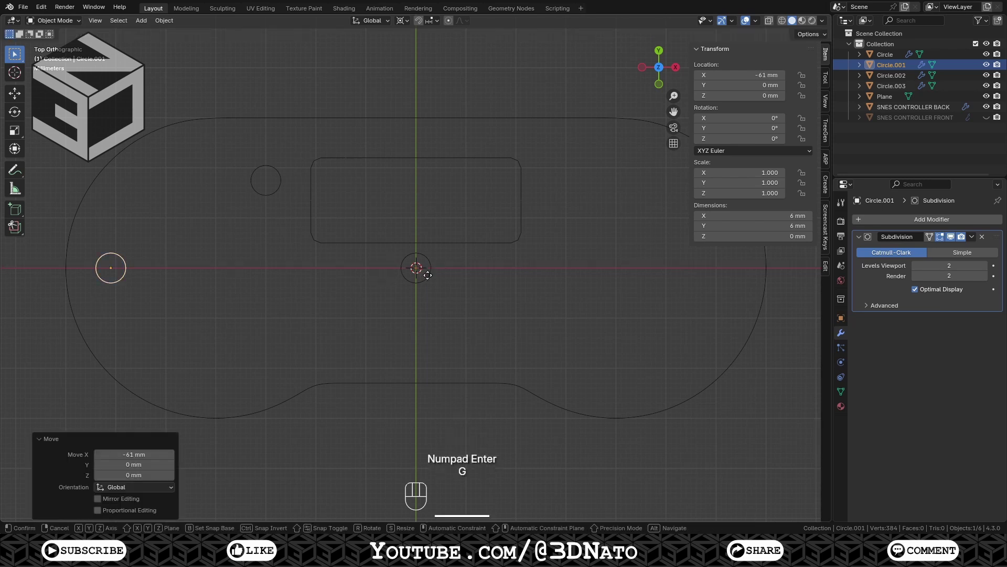
key("y")
key("KP_Subtract")
key("KP_7")
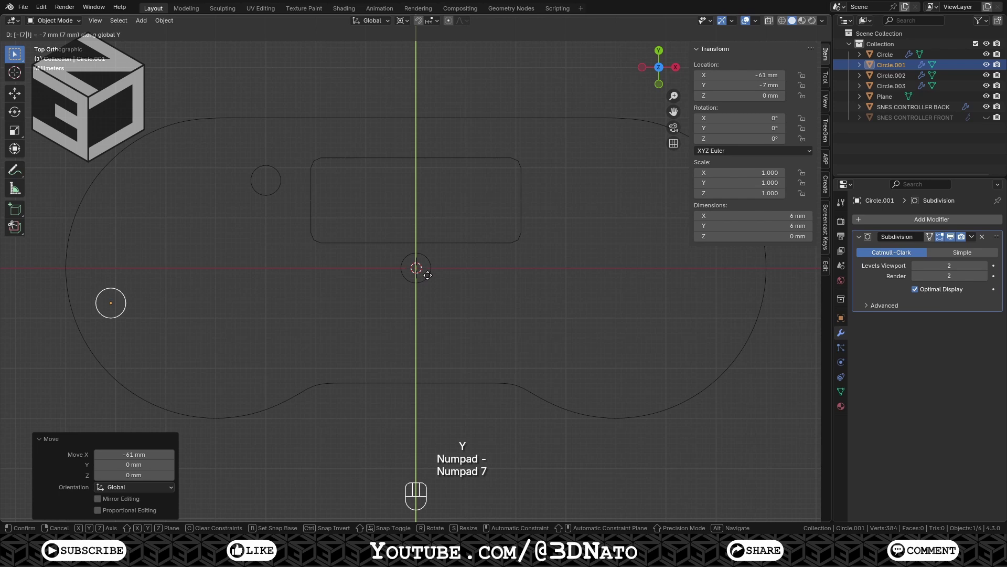
key("KP_Decimal")
key("KP_5")
key("KP_Enter")
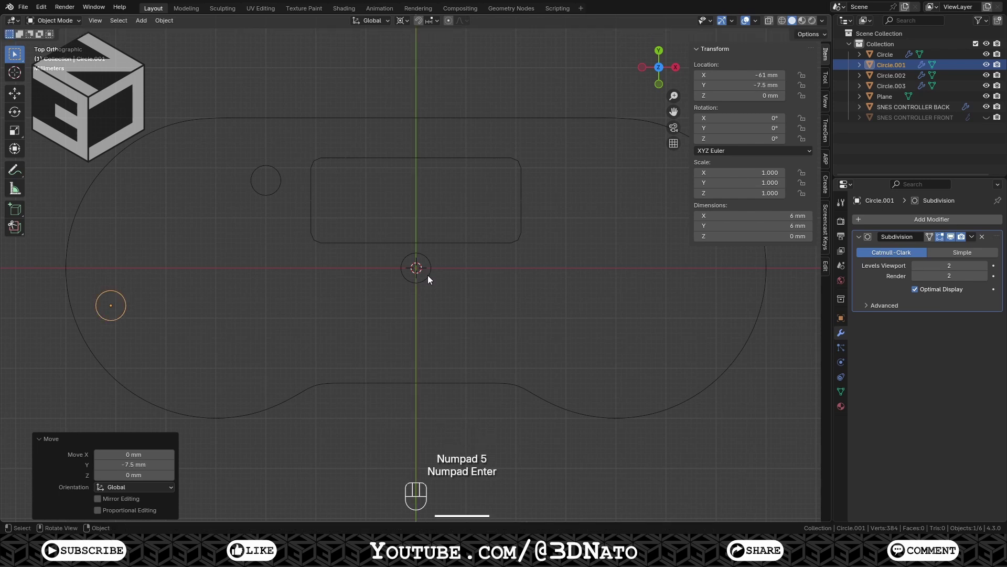
- Move the original circle to Y -15 mm
left_click(427, 275)
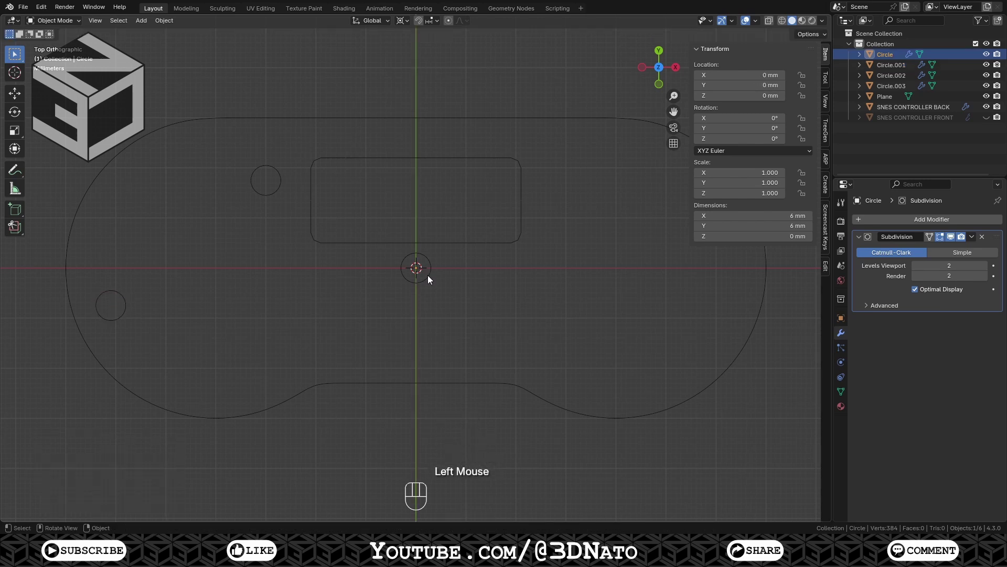
key("g")
key("y")
key("KP_Subtract")
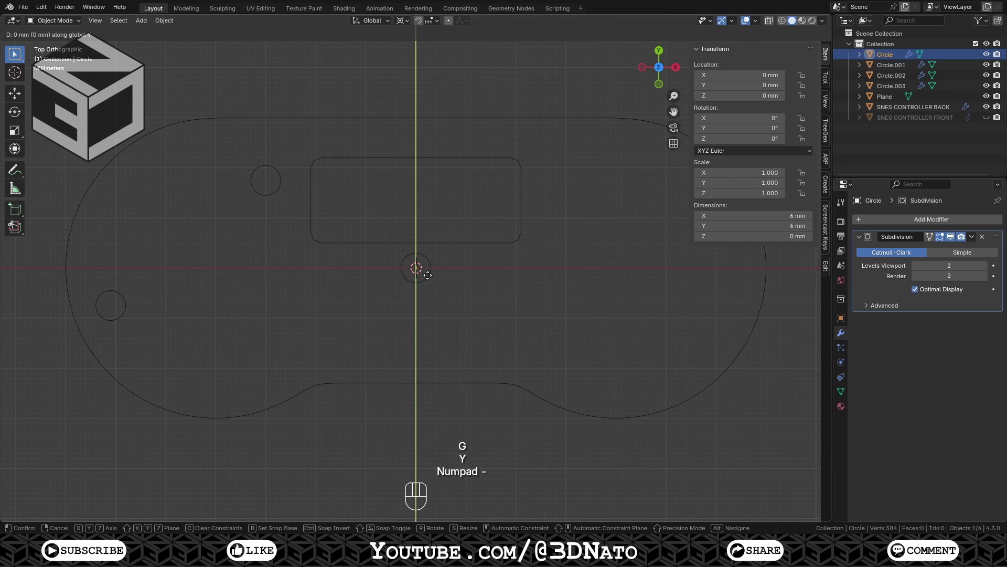
key("KP_1")
key("KP_5")
key("KP_Enter")
- Shrink Circle.002 to 5 mm diameter and apply its scale
left_click(427, 275)
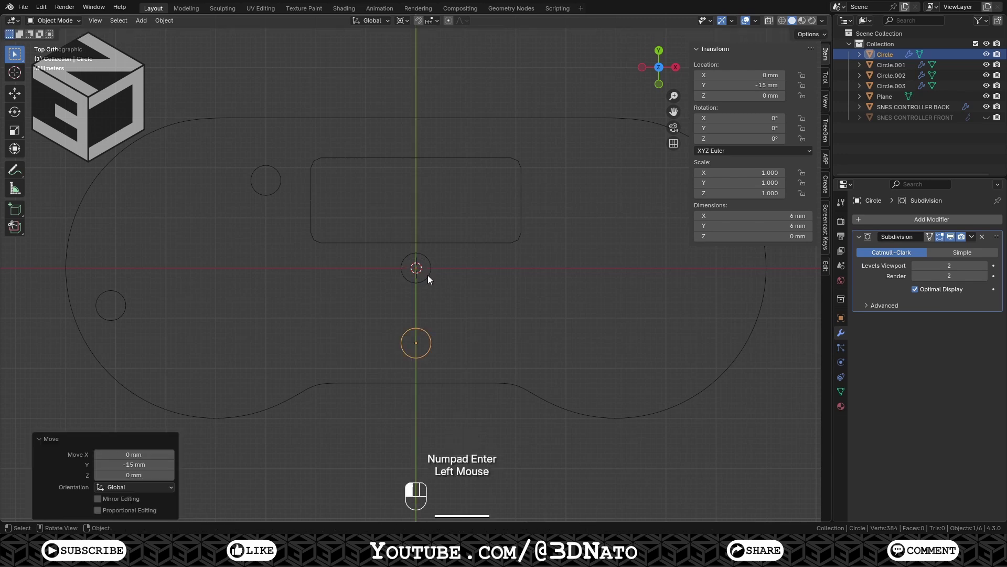
left_click_drag(734, 211, 734, 226)
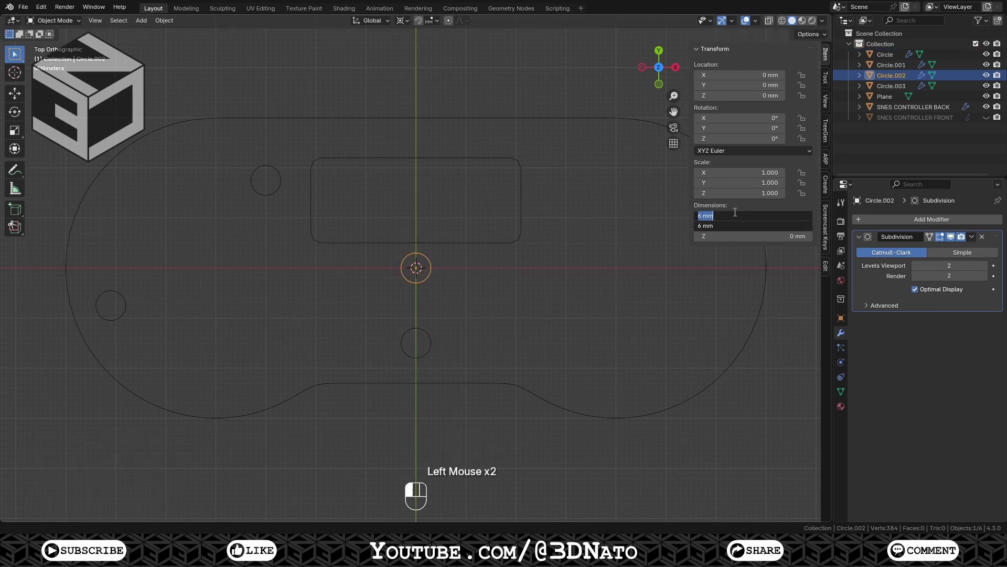
type("5")
key("Return")
key("ctrl+a")
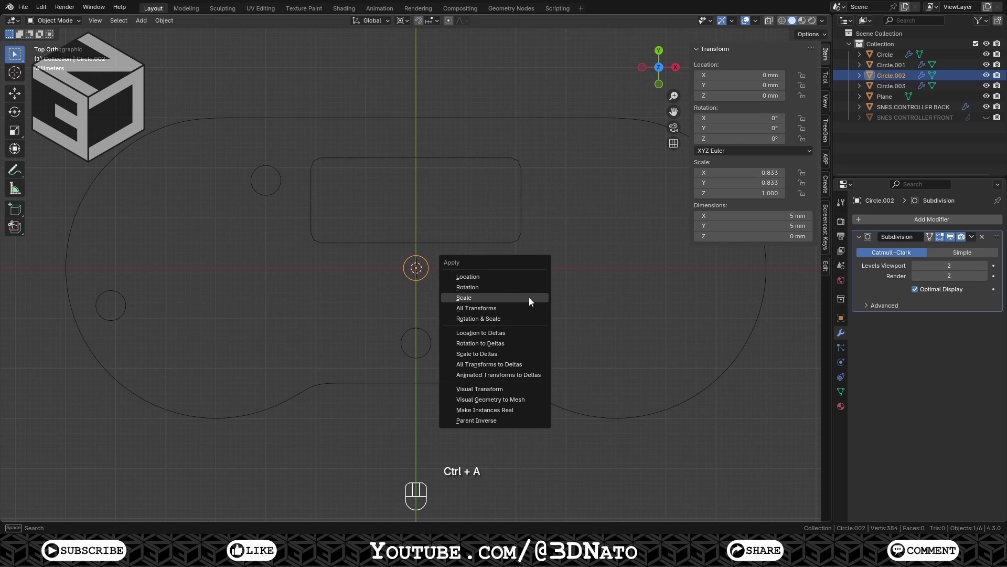
left_click(528, 297)
- Move Circle.002 down to Y -2.5 mm
key("g")
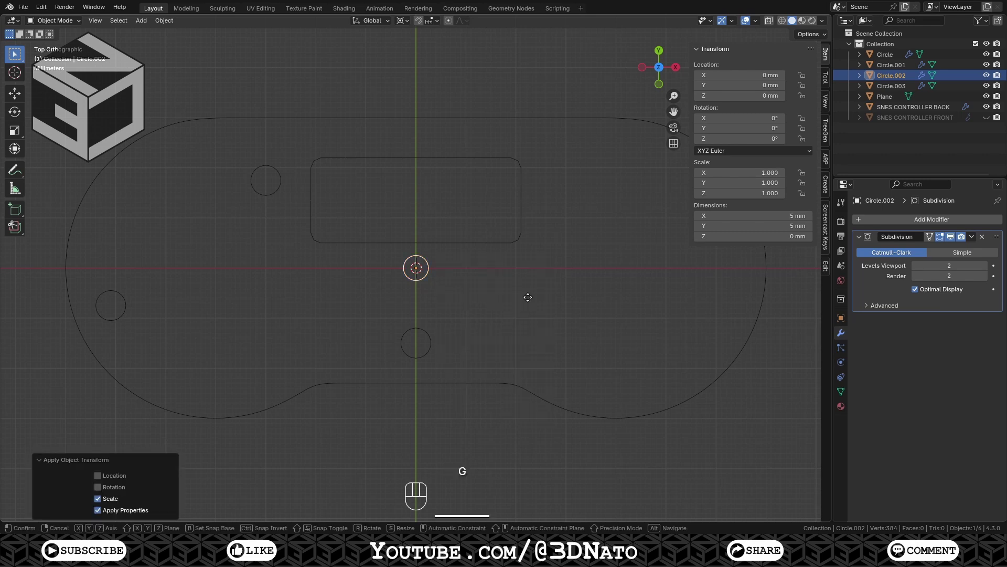
key("y")
key("KP_Subtract")
key("KP_2")
key("KP_Decimal")
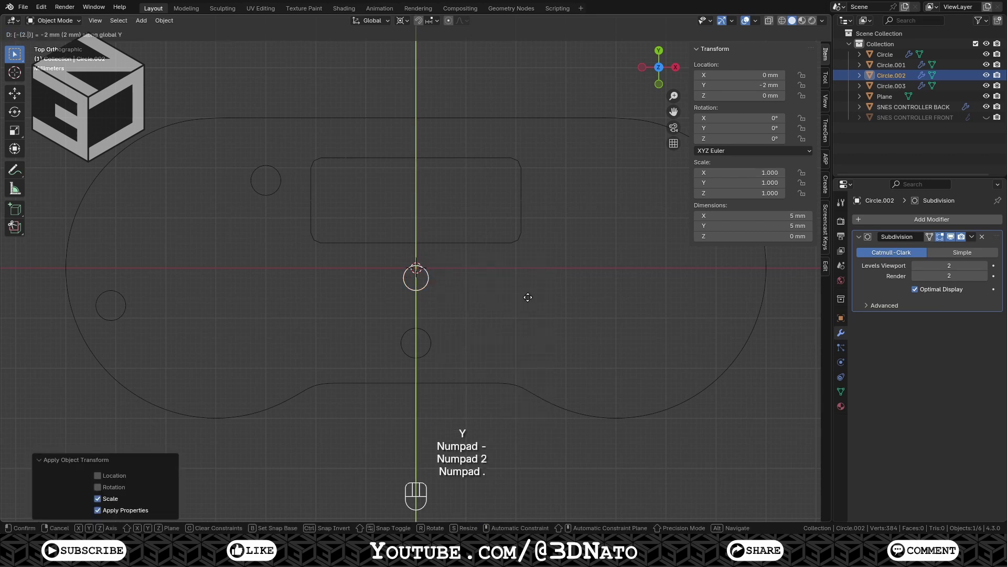
key("KP_5")
key("KP_Enter")
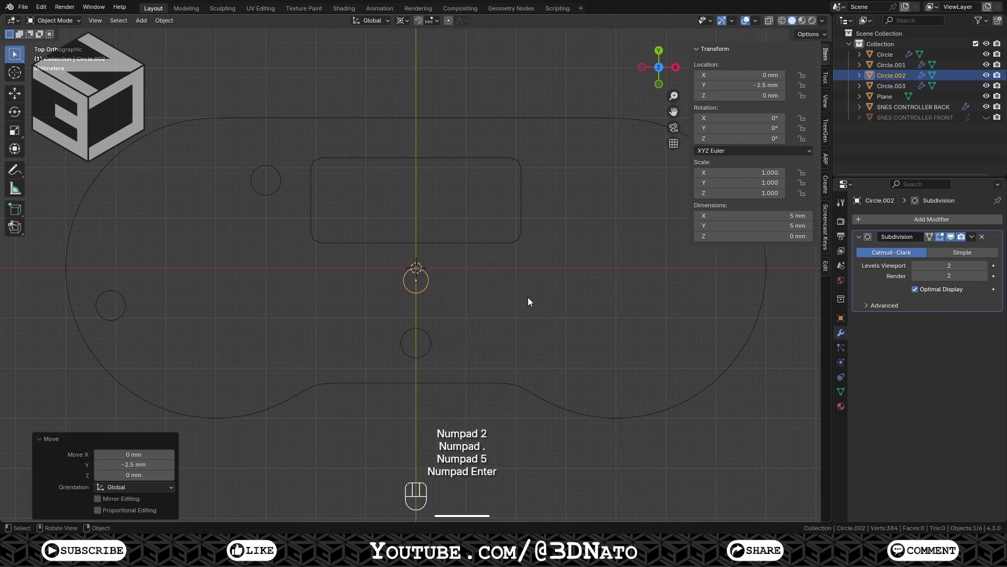
- Join the four screw-hole circles and the rounded rectangle into one object
left_click(125, 312)
left_click(278, 193, "shift")
left_click(341, 243, "shift")
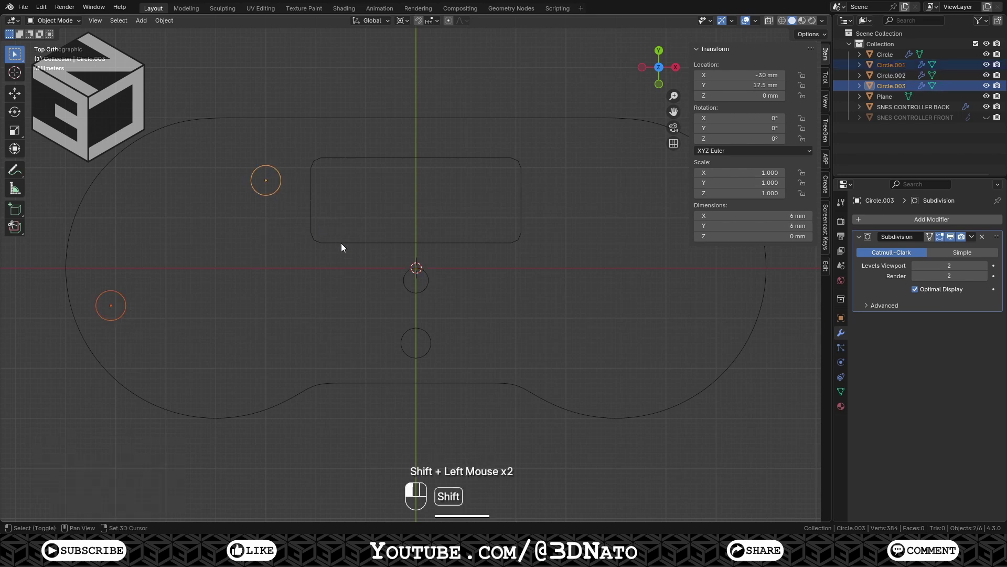
left_click(414, 327, "shift")
left_click(419, 290, "shift")
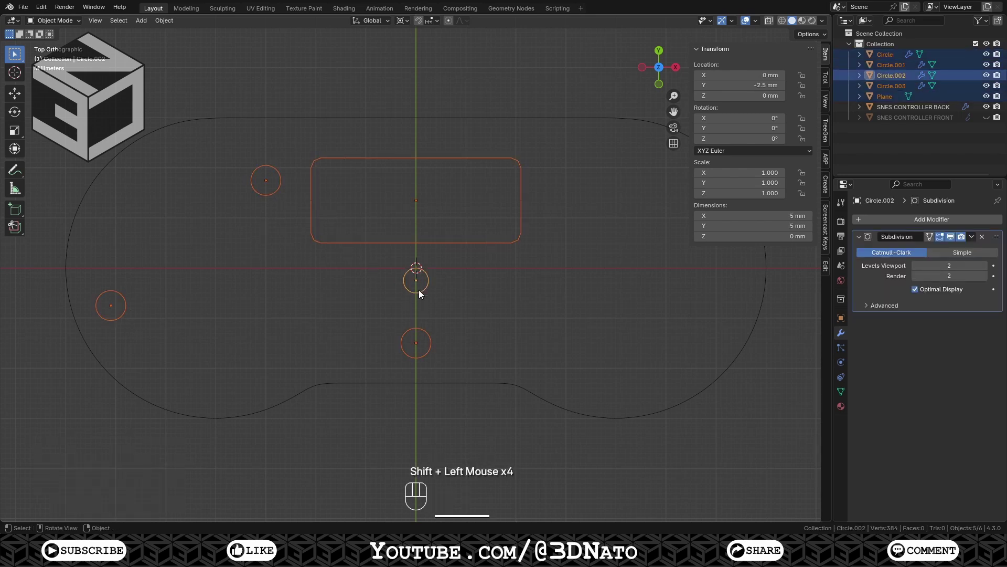
key("ctrl+j")
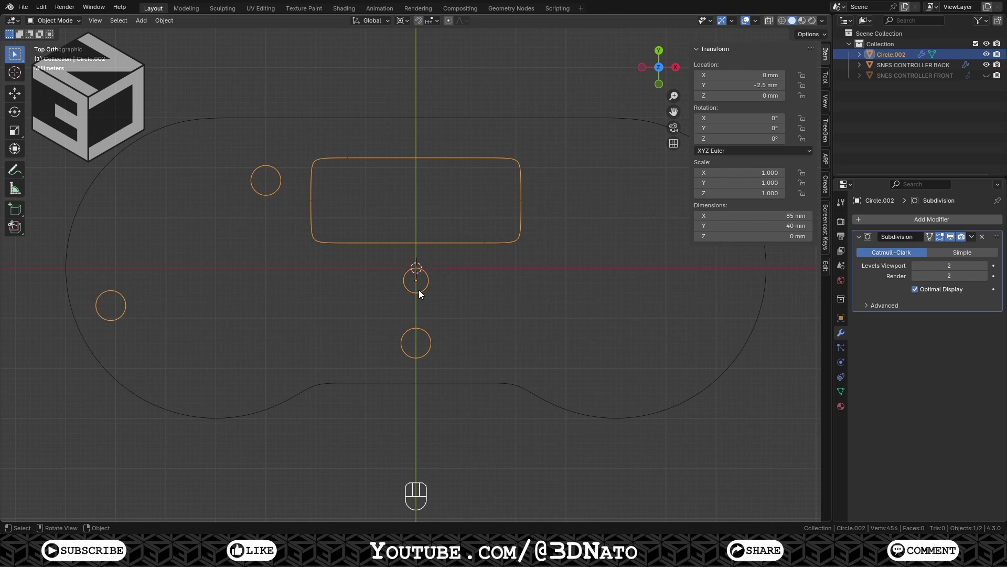
- Delete the right-half vertices of all the joined shapes
key("Tab")
left_click_drag(652, 429, 421, 119)
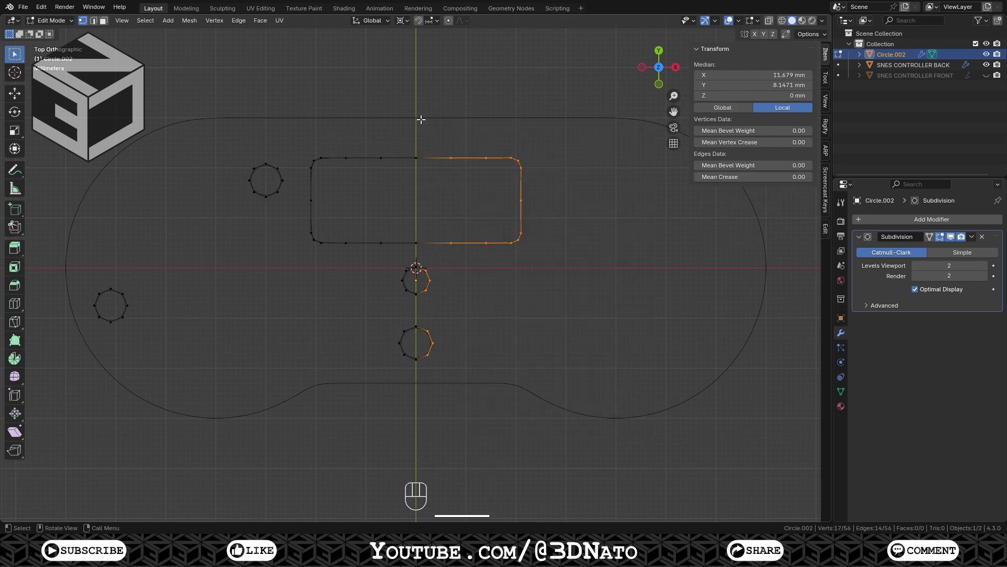
key("x")
left_click(408, 71)
key("Tab")
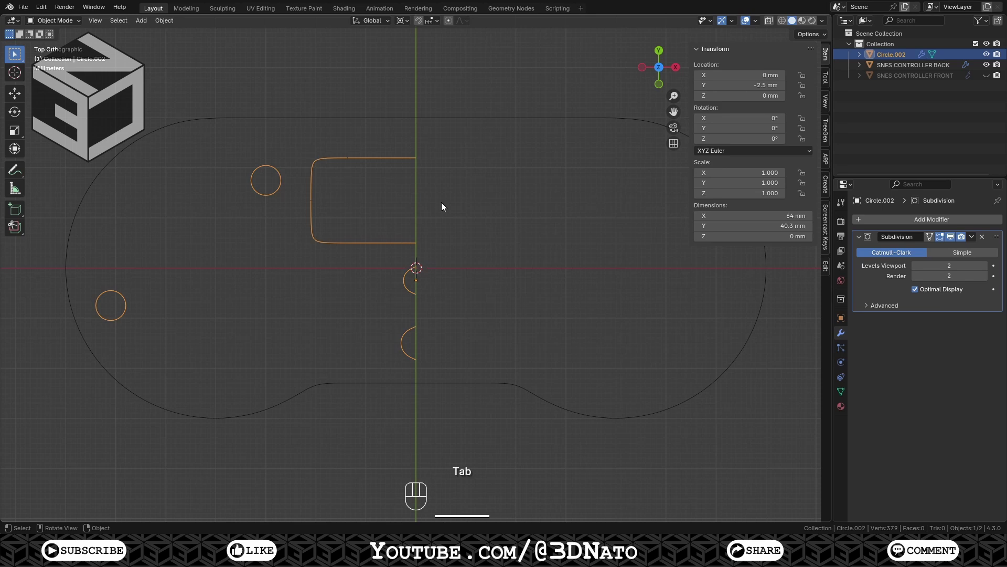
- Remove the Subdivision modifier, then add and apply a Mirror modifier
left_click(981, 236)
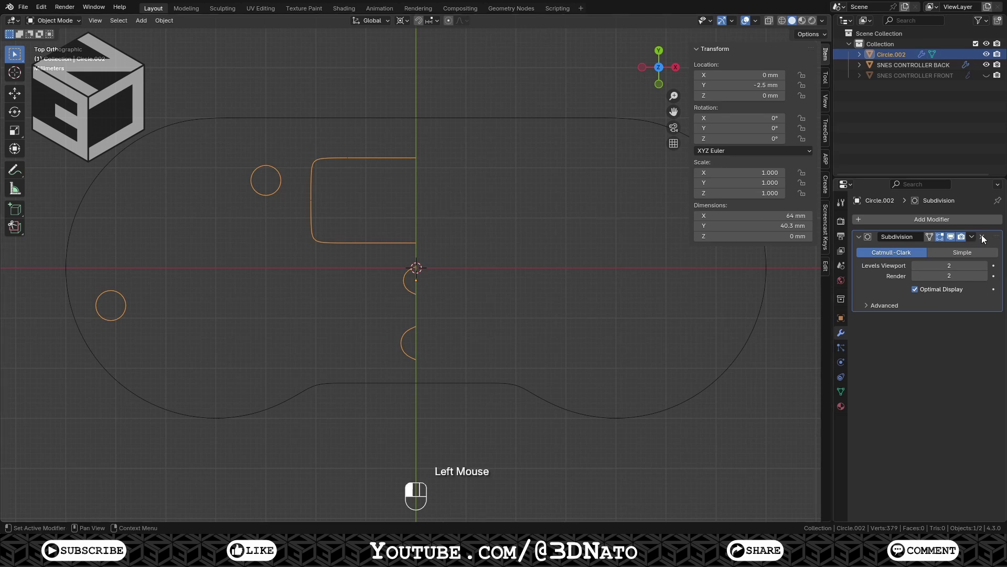
left_click(946, 219)
mouse_move(948, 221)
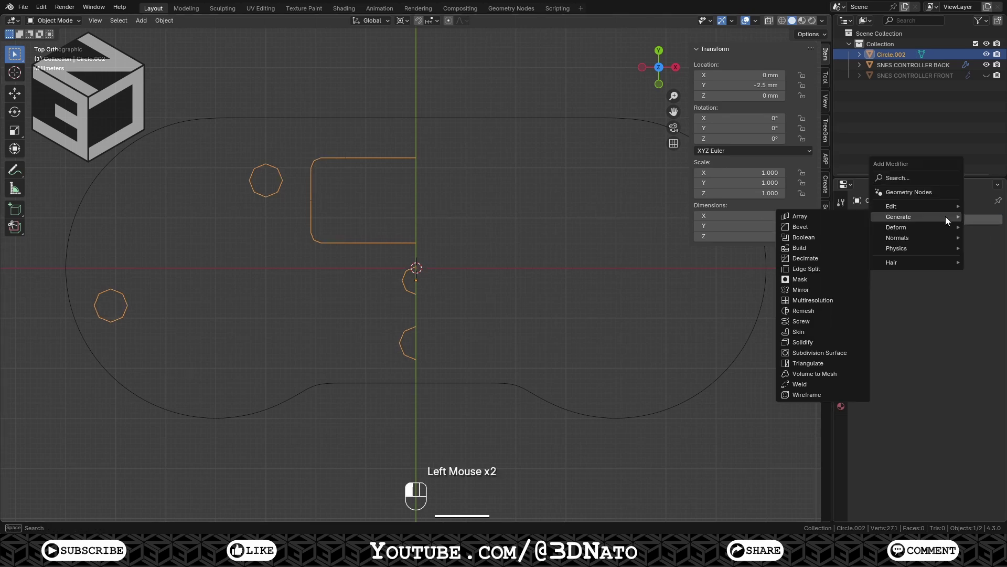
left_click(823, 290)
left_click(972, 237)
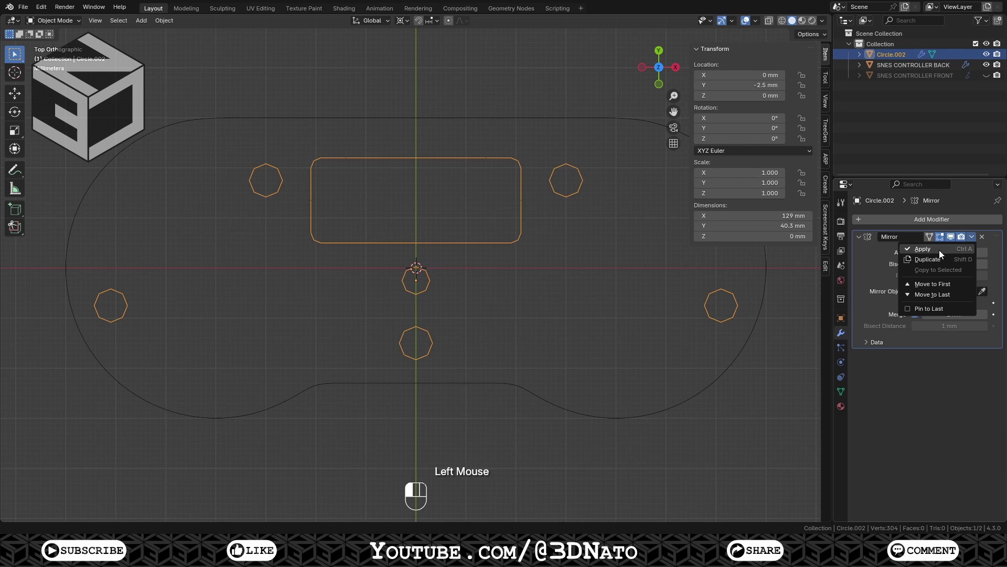
left_click(939, 250)
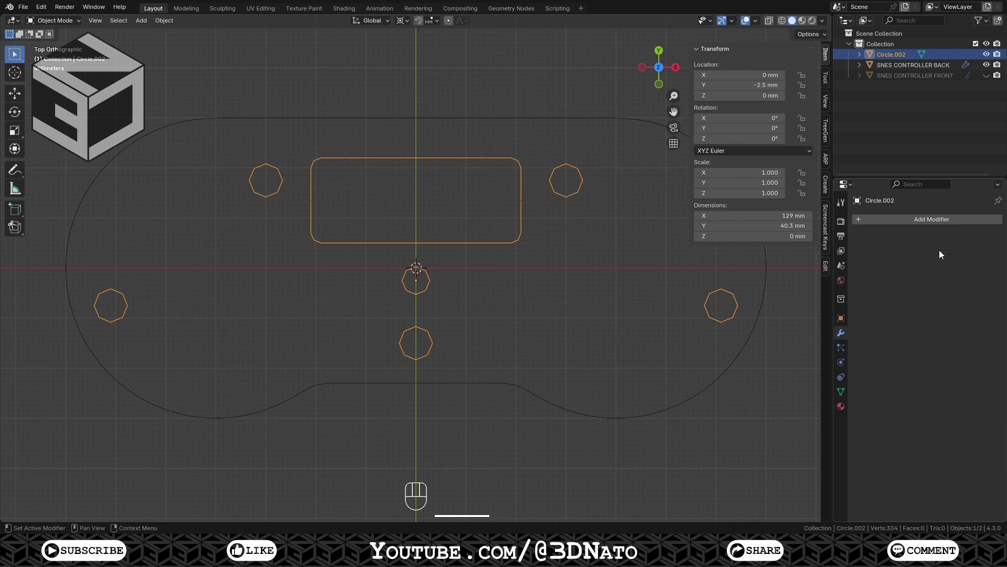
- Join the screw-hole objects into SNES CONTROLLER BACK and frame it in view
left_click(492, 382, "shift")
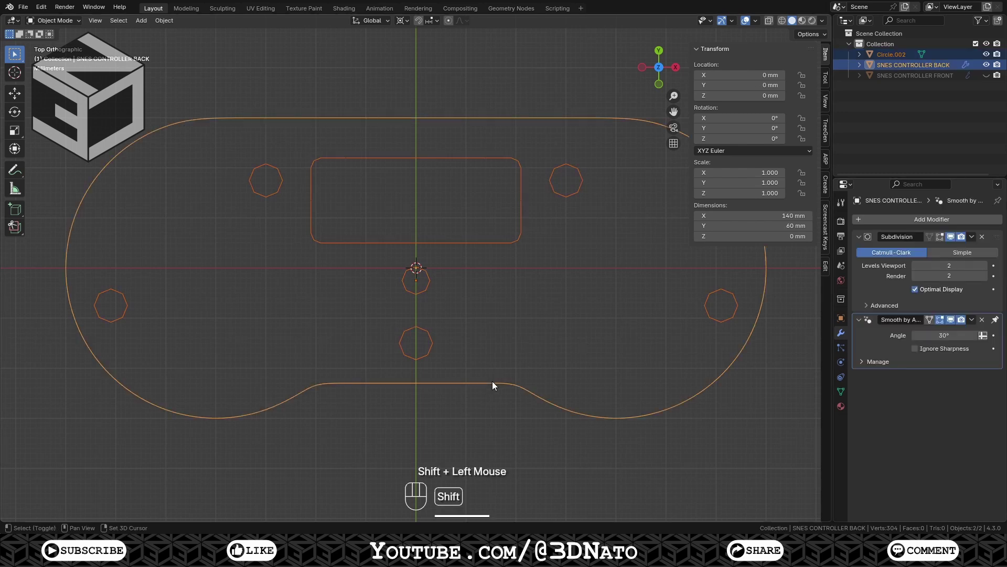
key("ctrl+j")
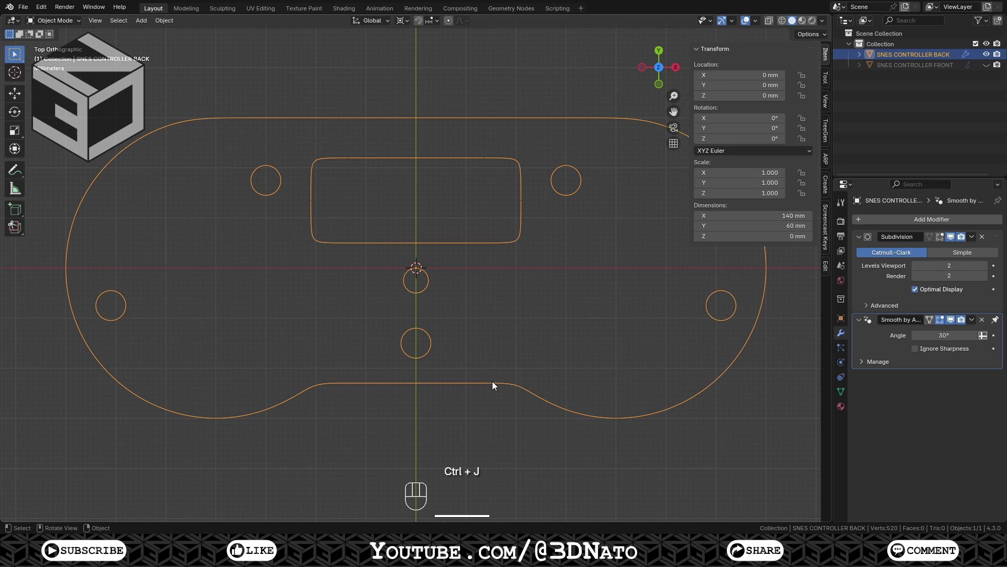
key("KP_Decimal")
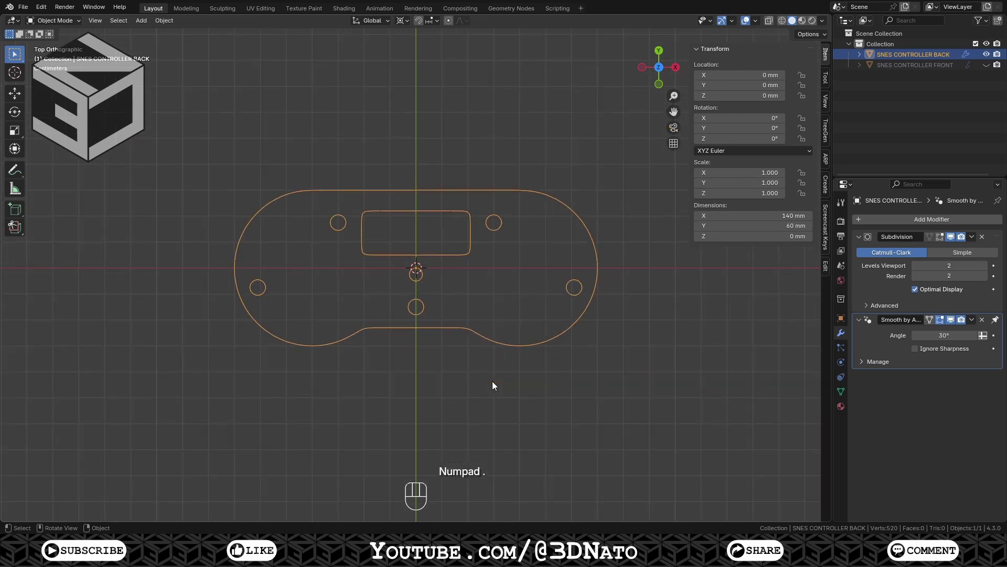
- Fill the outer outline, inset it 4 mm, and delete the centre face to leave a rim
key("Tab")
scroll(381, 344, "up", 3)
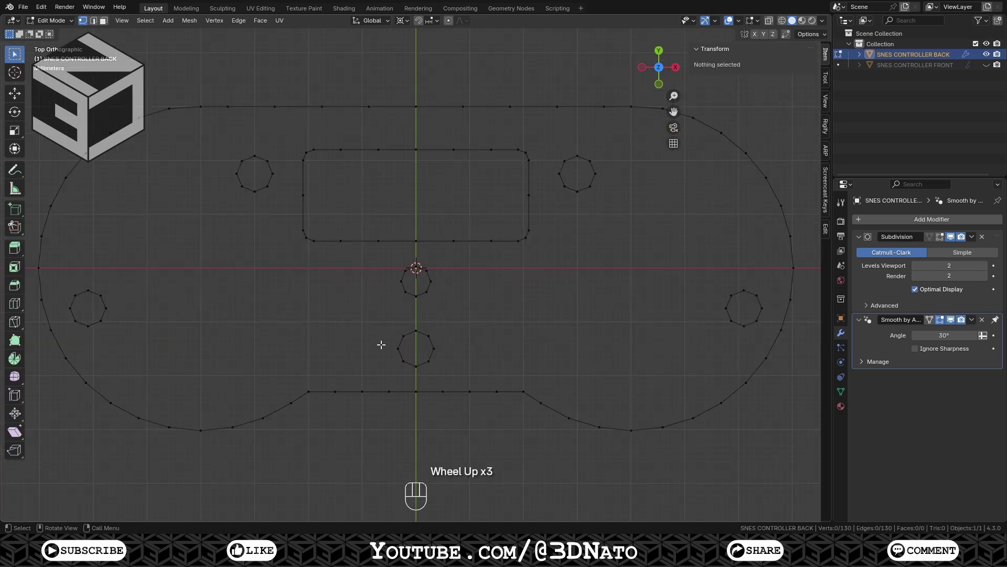
left_click(380, 393, "alt")
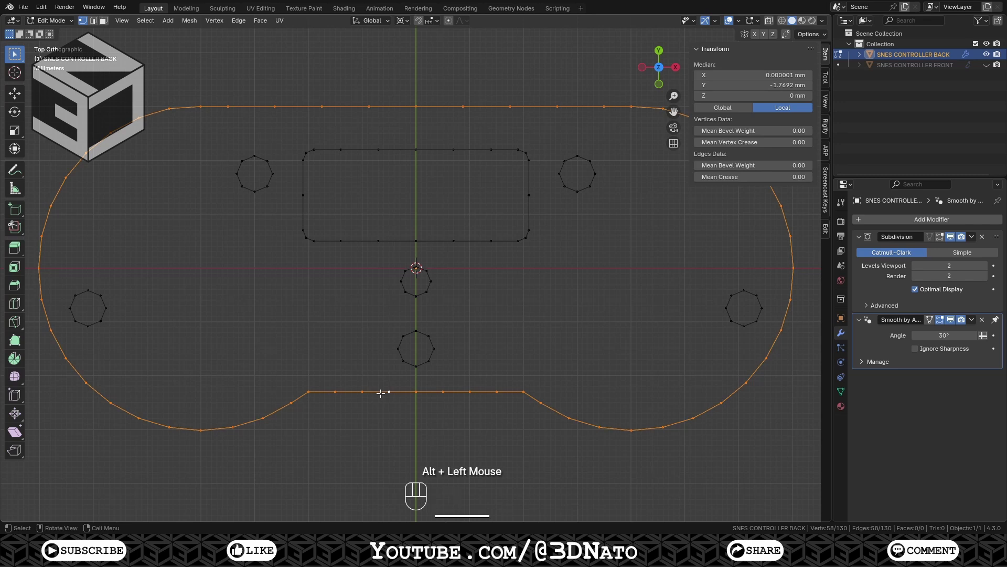
key("f")
key("i")
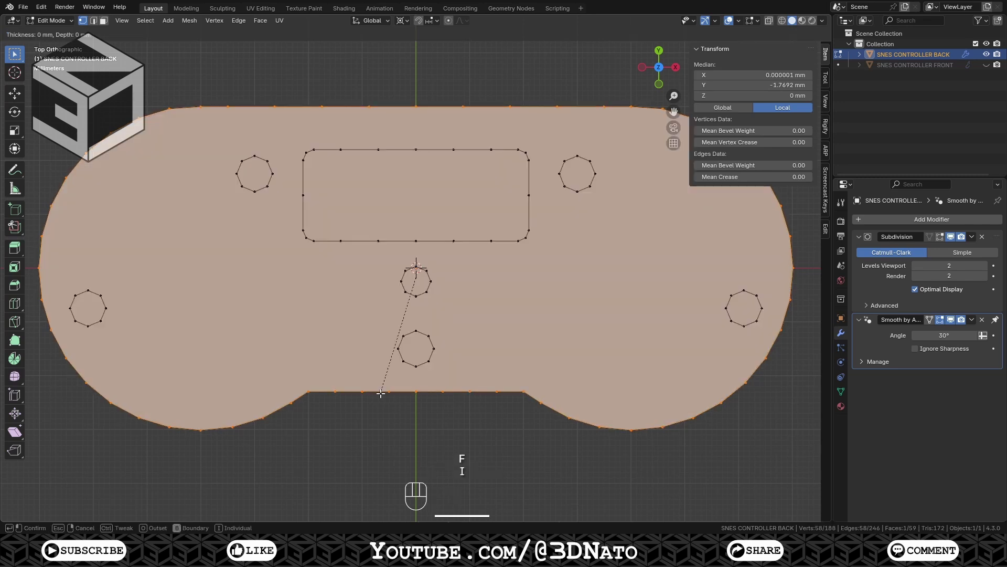
left_click(384, 382)
left_click(141, 454)
type("4")
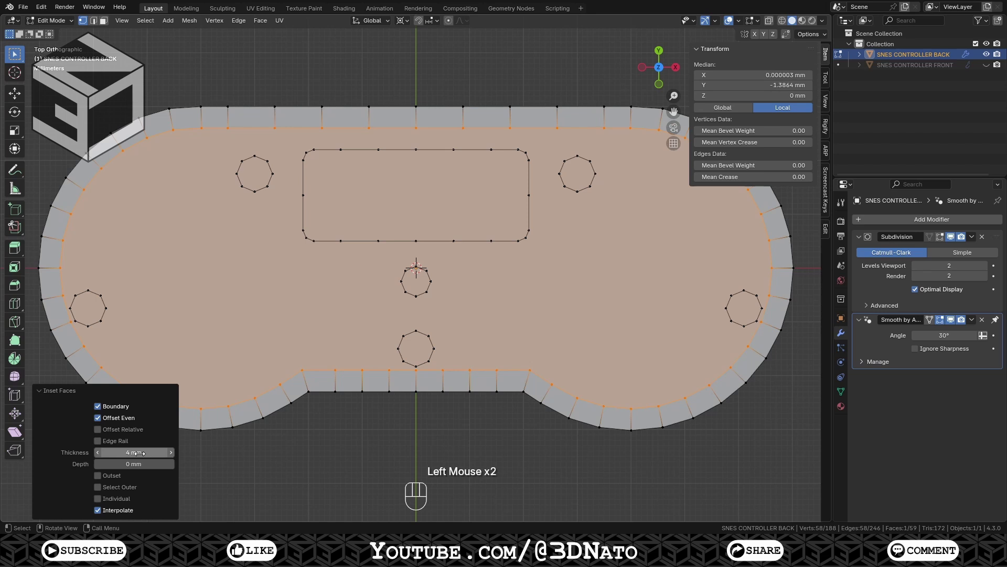
key("Return")
key("x")
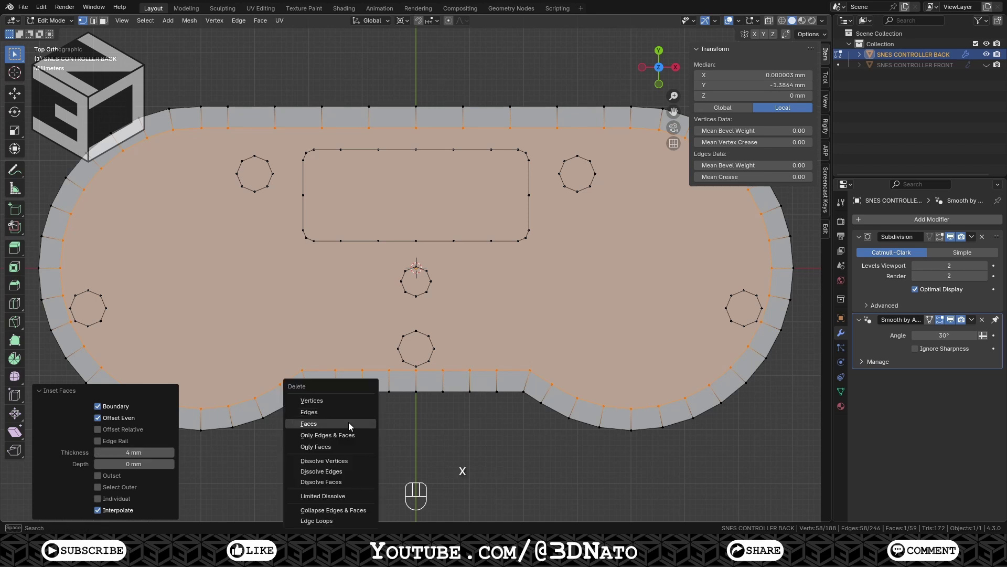
left_click(348, 423)
- Fill the battery-recess rectangle loop with a face and inset it
left_click(396, 242, "alt")
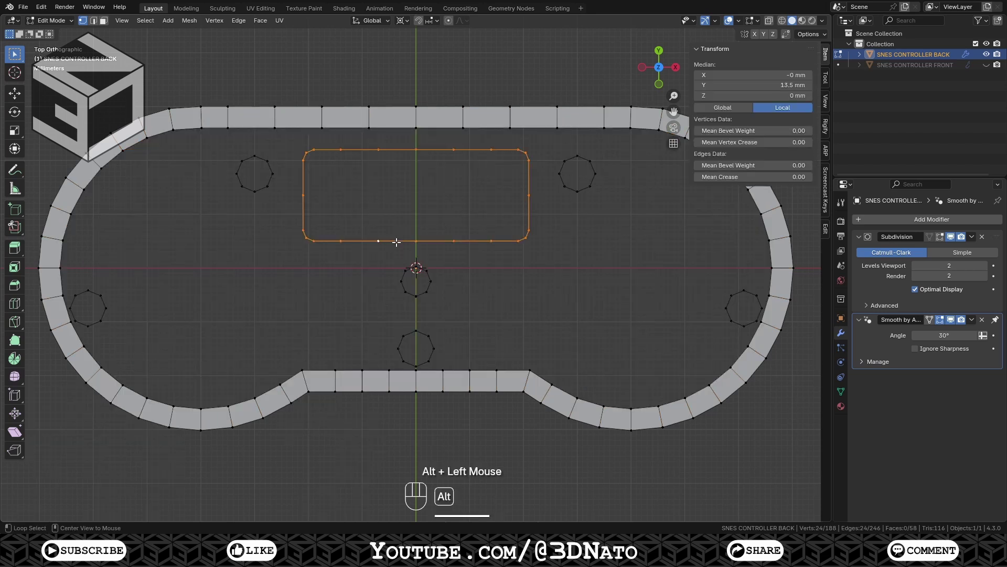
key("f")
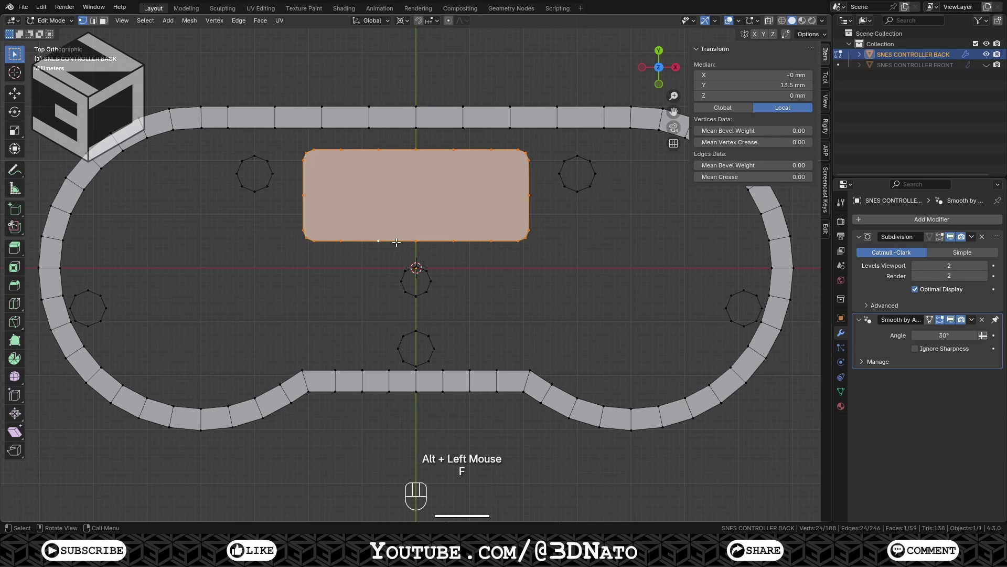
key("i")
left_click(399, 234)
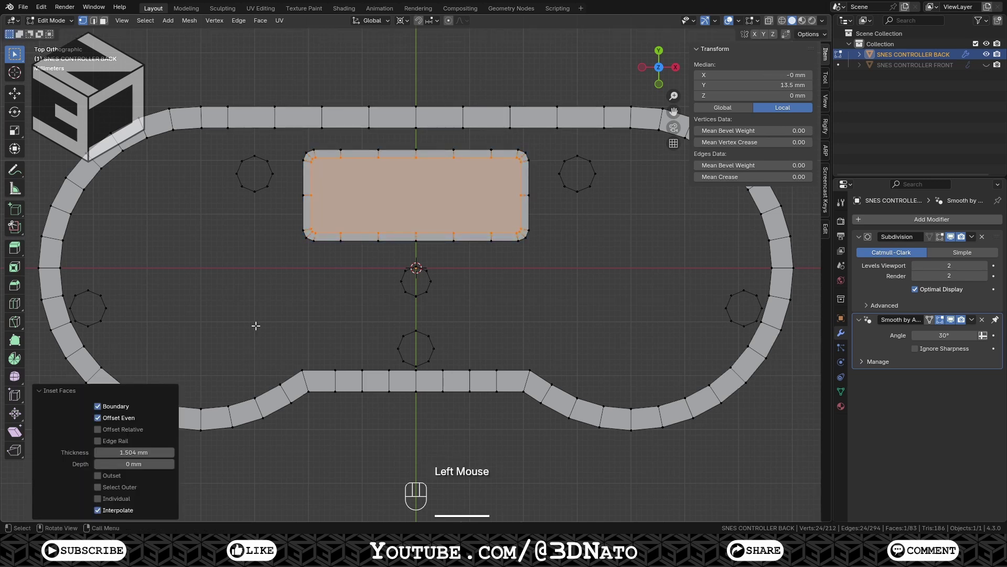
- Set the recess inset thickness to 1 mm and delete the recess's centre face
left_click(134, 453)
type("1")
key("Return")
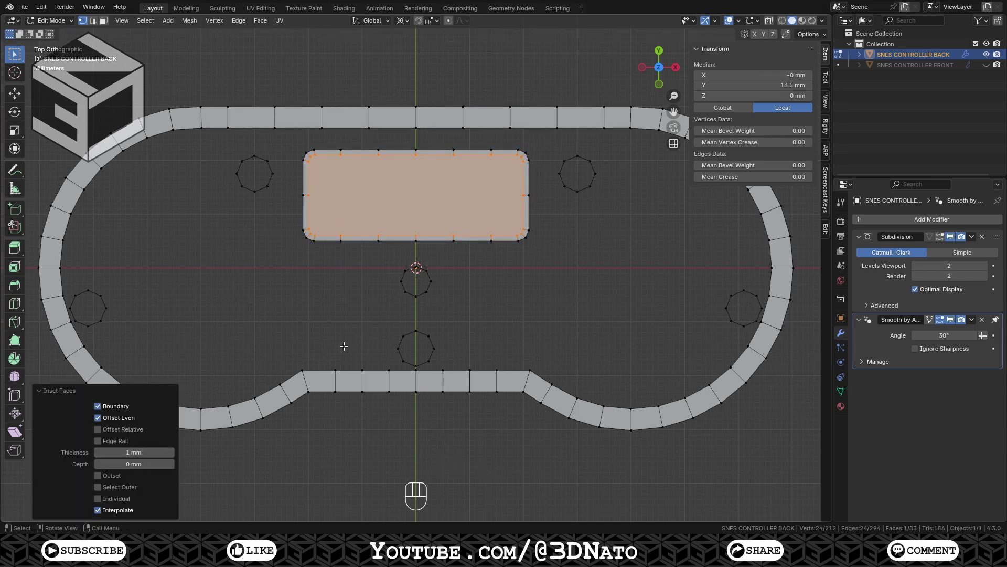
key("x")
left_click(344, 346)
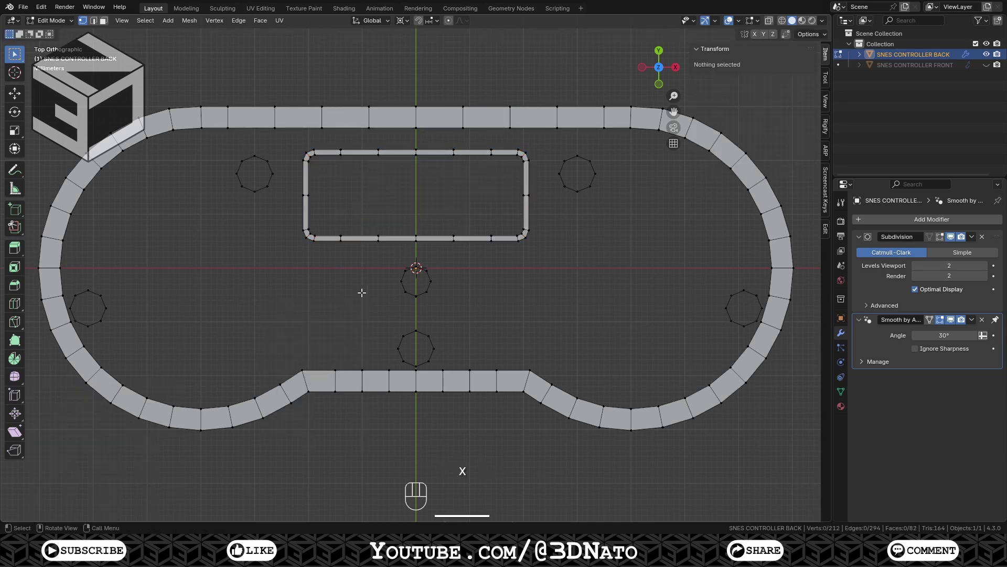
- Grid-fill the recess's inner opening with span 4 and offset 3
left_click(362, 236, "alt")
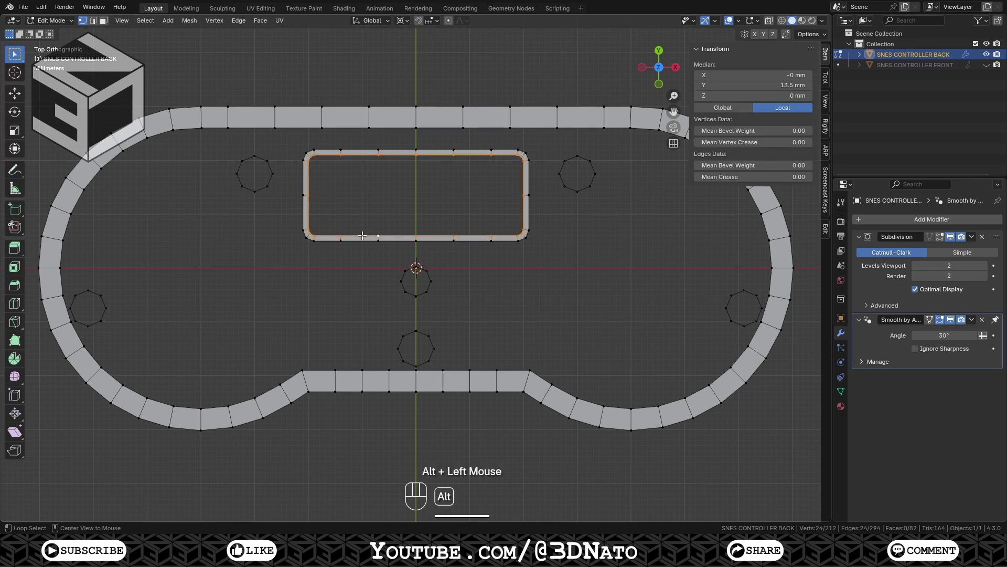
key("F3")
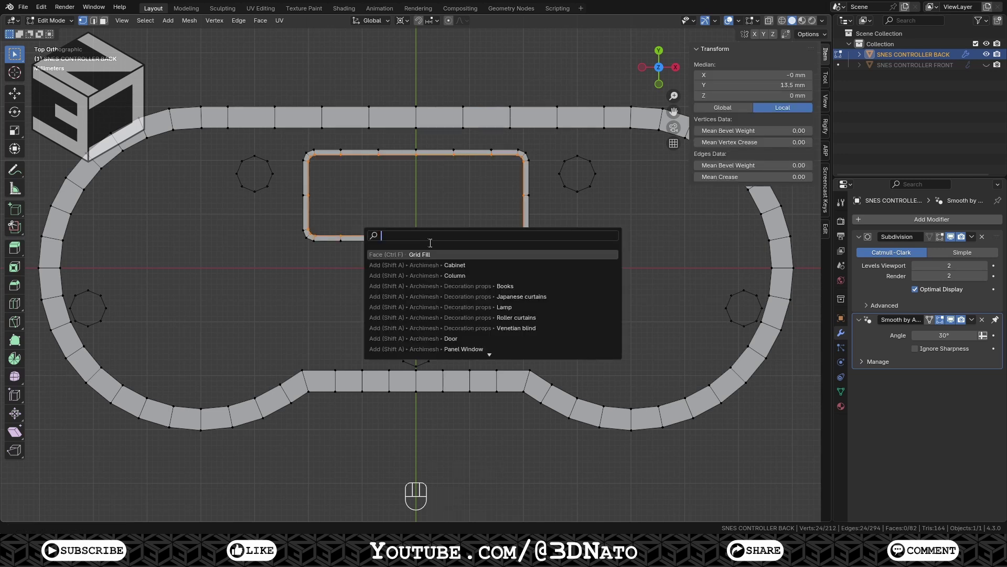
left_click(443, 254)
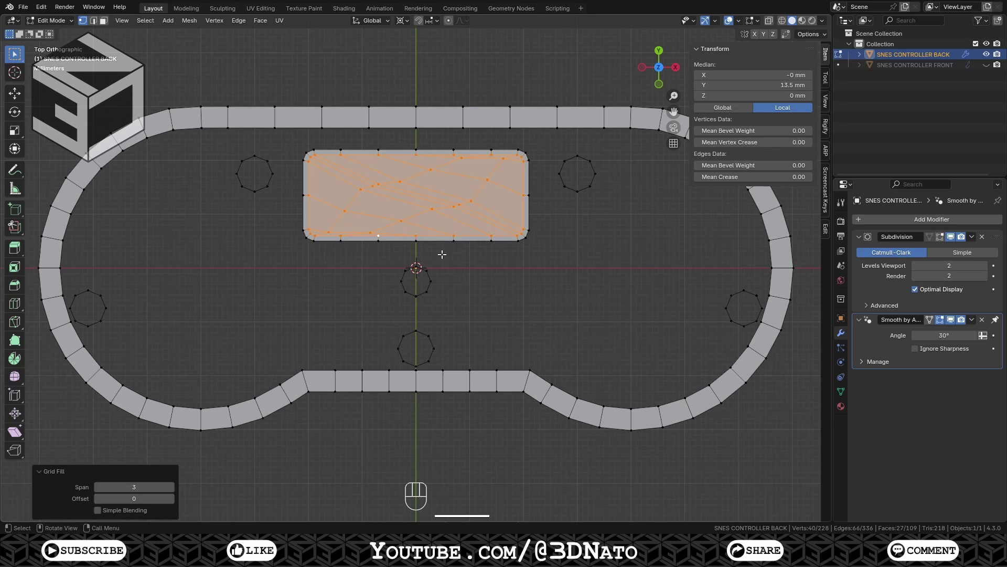
left_click(133, 487)
type("4")
key("Return")
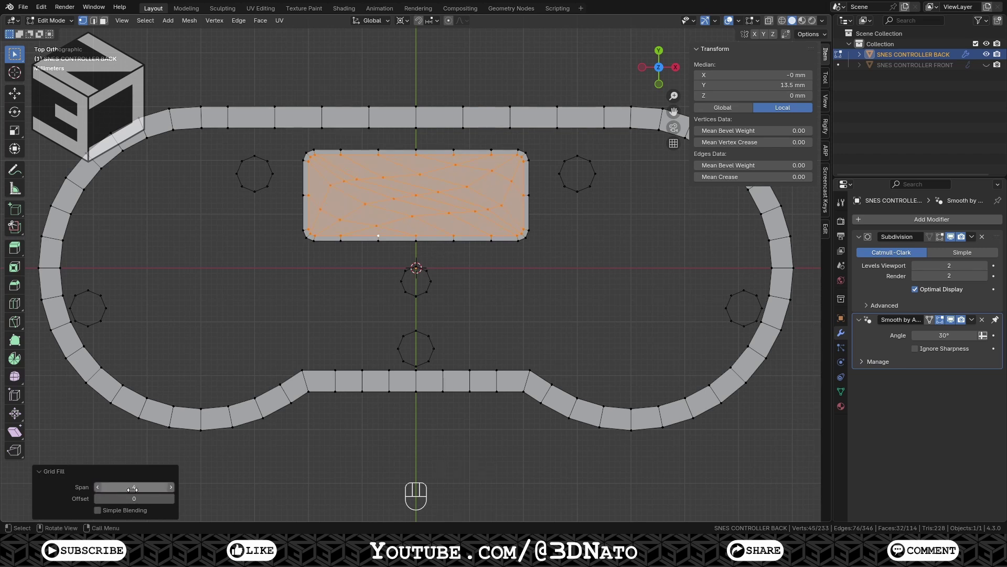
left_click(171, 498)
left_click(172, 498)
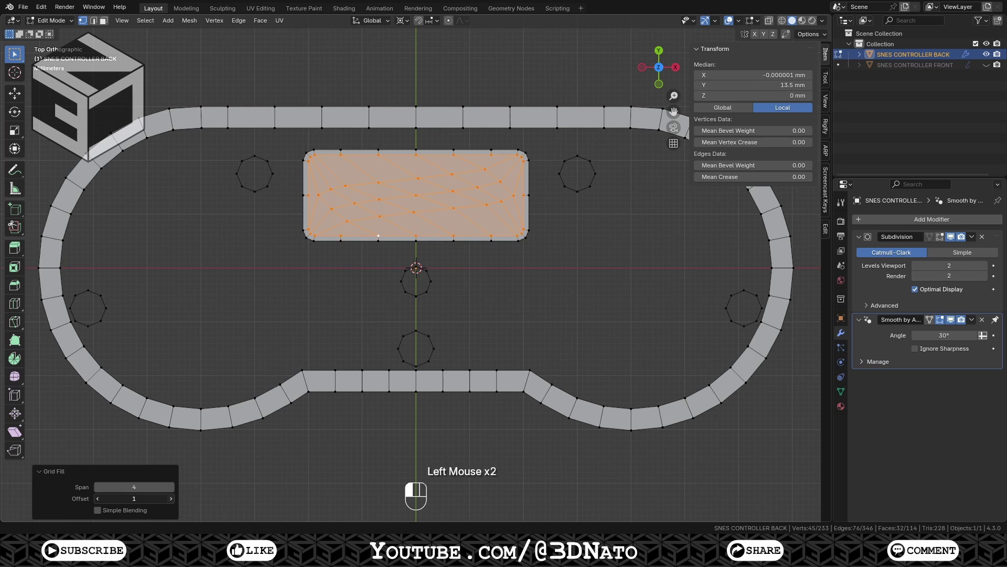
left_click(421, 295, "alt")
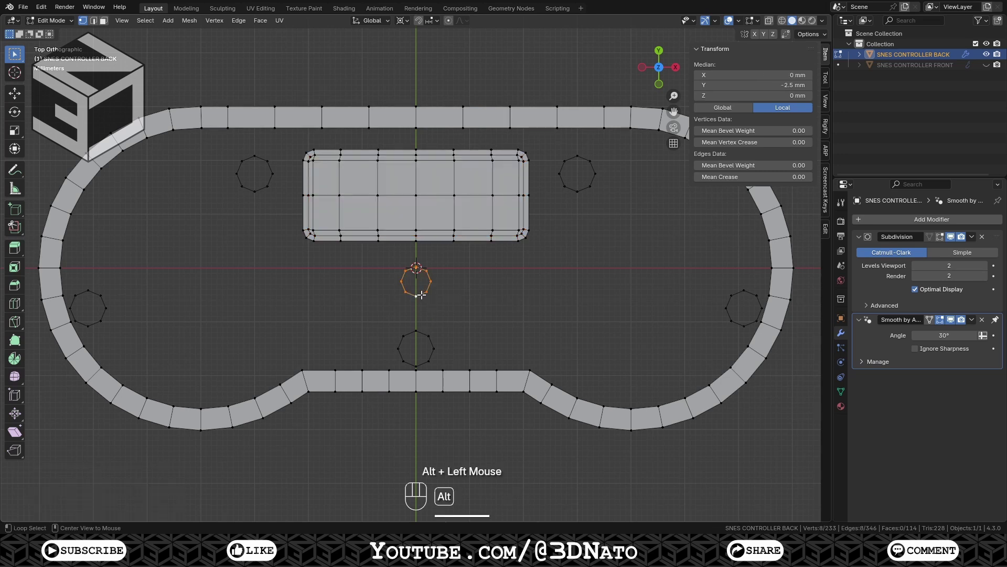
- Fill the centre screw circle, inset a 0.5 mm ring, delete its inner face, and grid-fill it
key("f")
key("i")
left_click(420, 293)
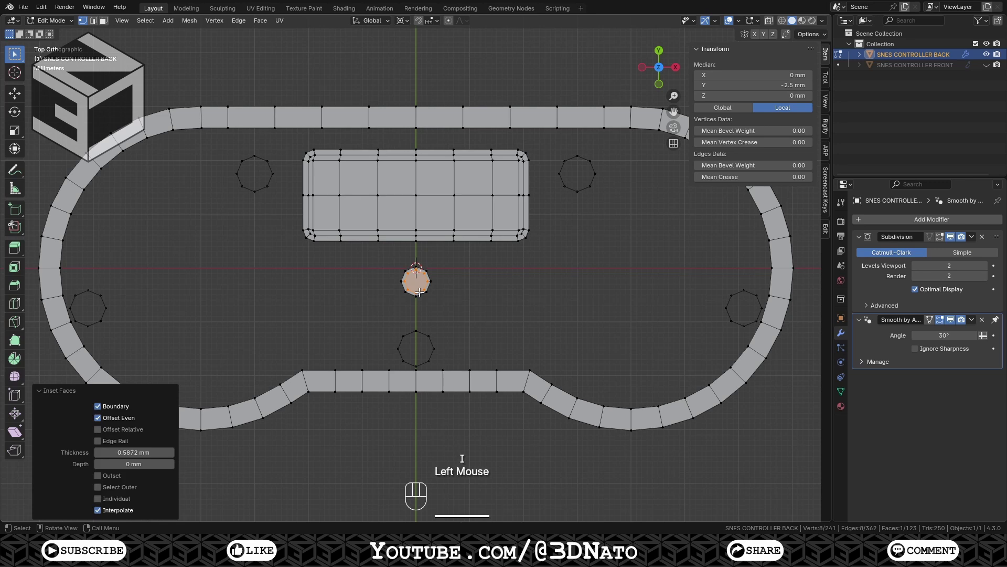
left_click(143, 452)
type("0.5")
key("Return")
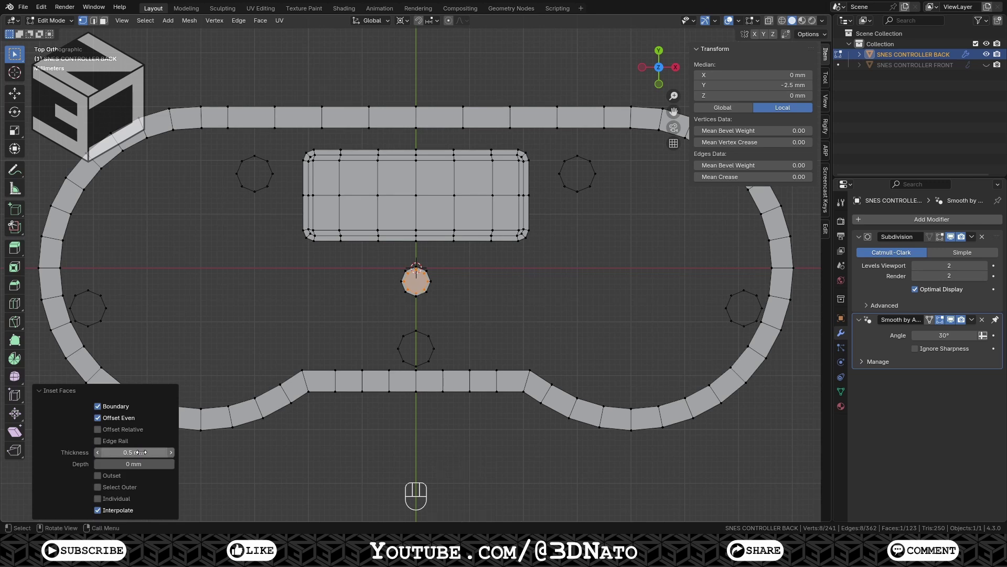
key("x")
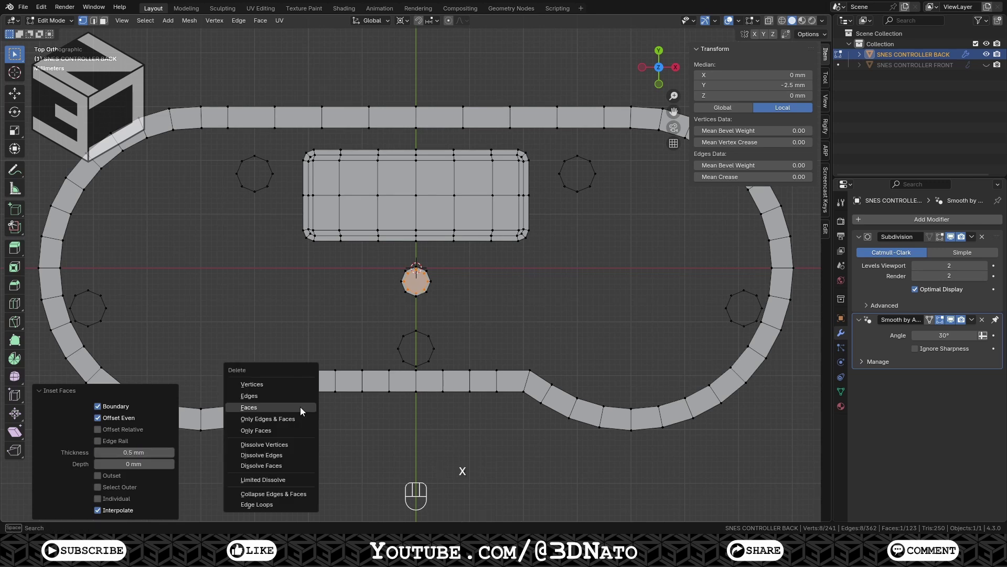
left_click(300, 407)
left_click(420, 291, "alt")
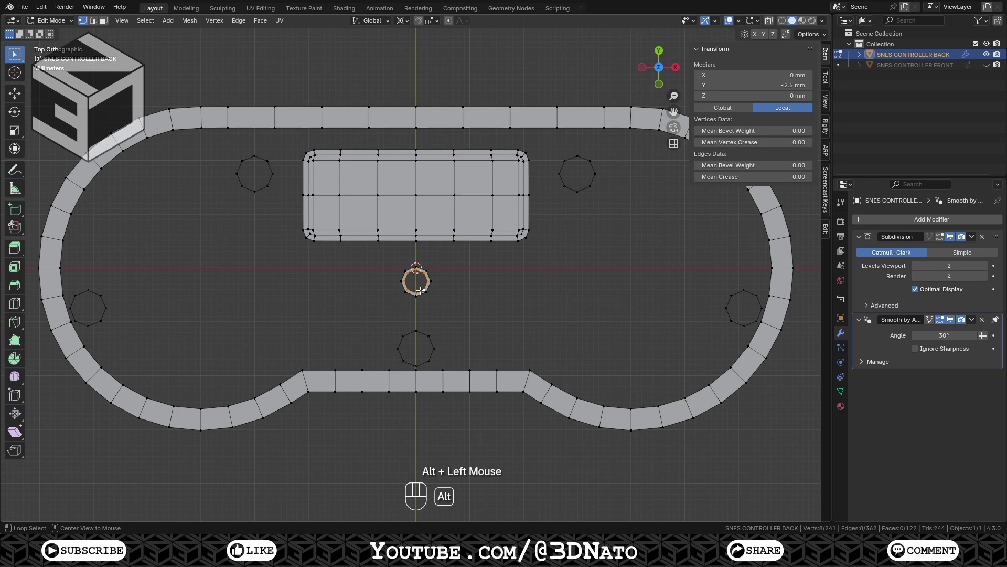
key("F3")
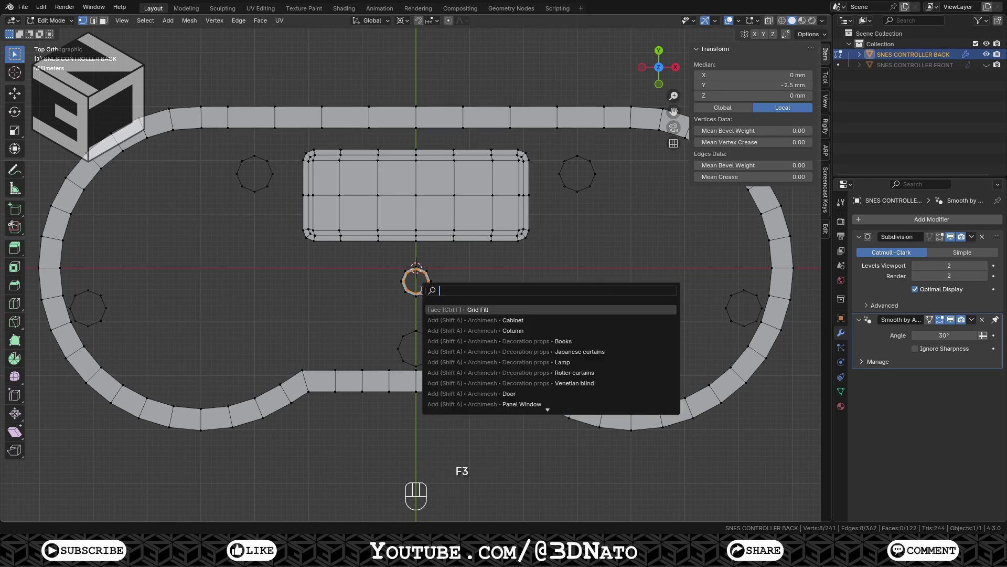
left_click(481, 310)
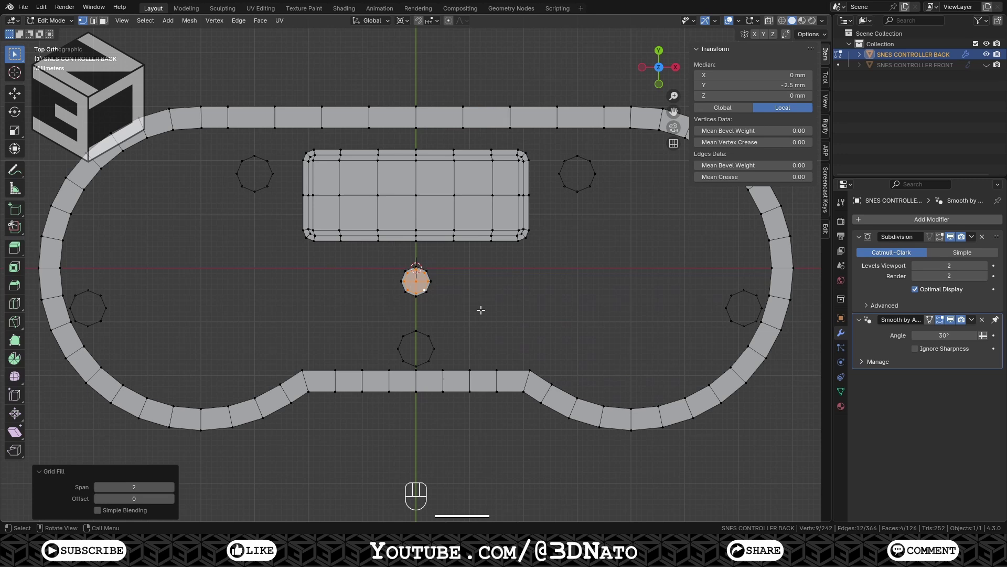
- Fill and inset the lower screw circle, delete its inner face, and grid-fill it
left_click(432, 355, "alt")
key("f")
key("i")
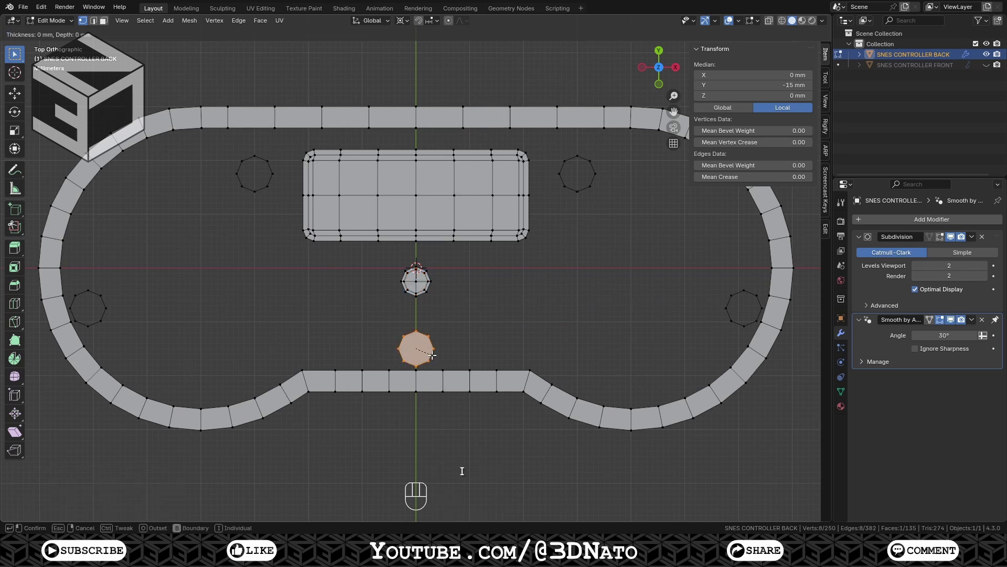
left_click(422, 362)
key("x")
left_click(333, 404)
left_click(426, 362, "alt")
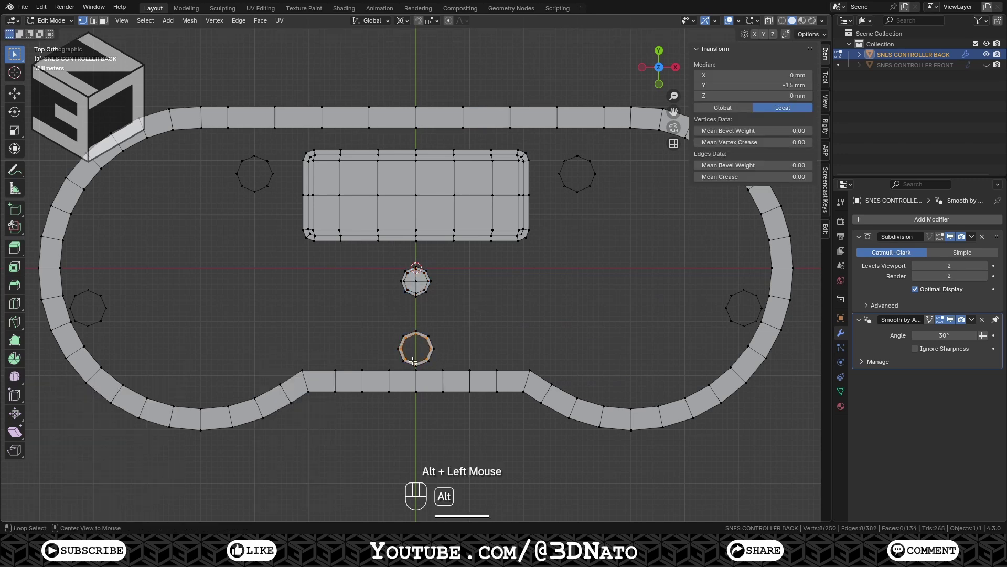
key("F3")
left_click(425, 378)
- Fill, inset and grid-fill the left screw circle
left_click(105, 317, "alt")
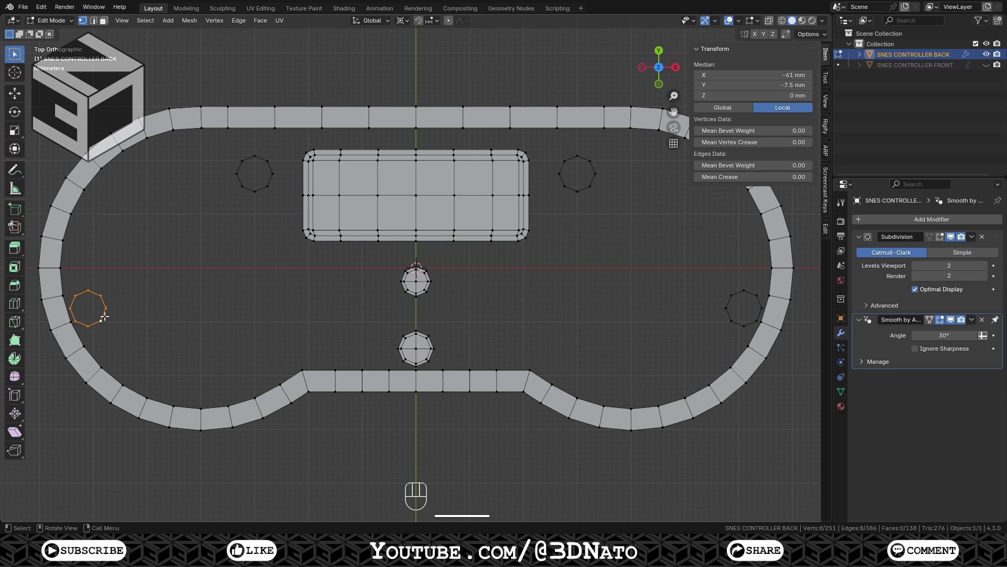
key("f")
key("i")
left_click(209, 341)
key("x")
left_click(212, 344)
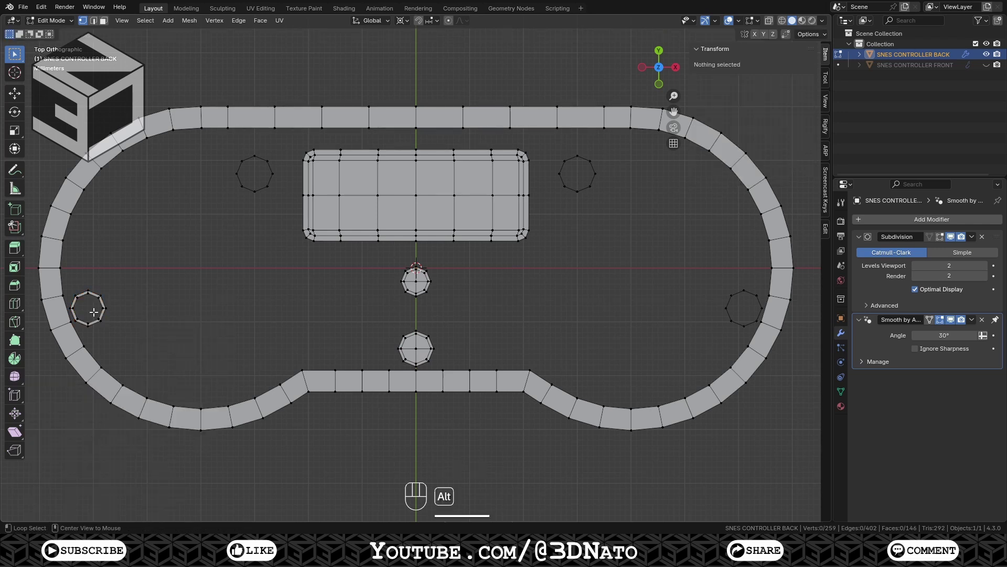
left_click(102, 315, "alt")
- Fill, inset and grid-fill the upper-left screw circle with span 2, then box-select the right half
key("F3")
left_click(180, 333)
left_click(261, 189, "alt")
key("f")
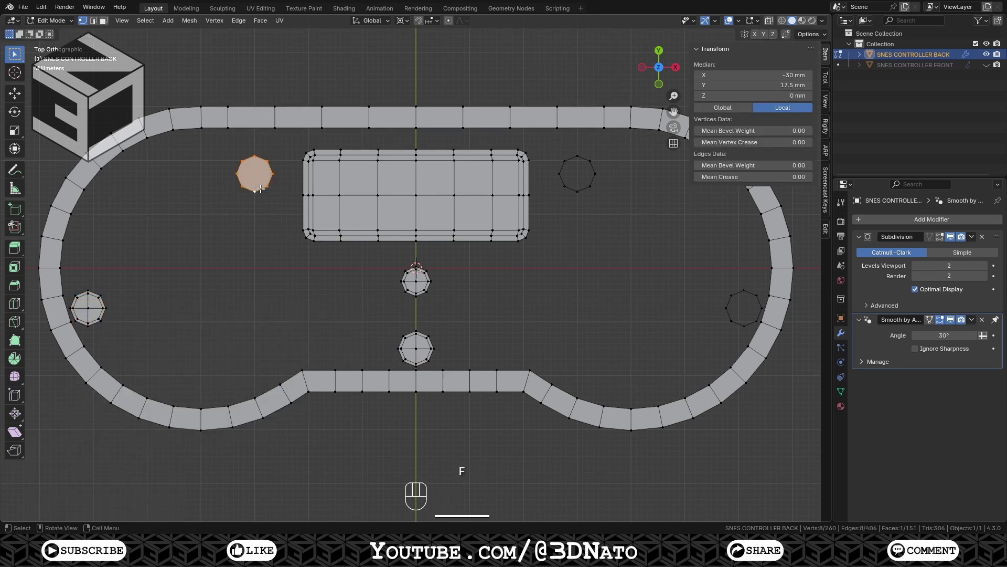
key("i")
left_click(157, 371)
key("x")
left_click(252, 326)
left_click(265, 184, "alt")
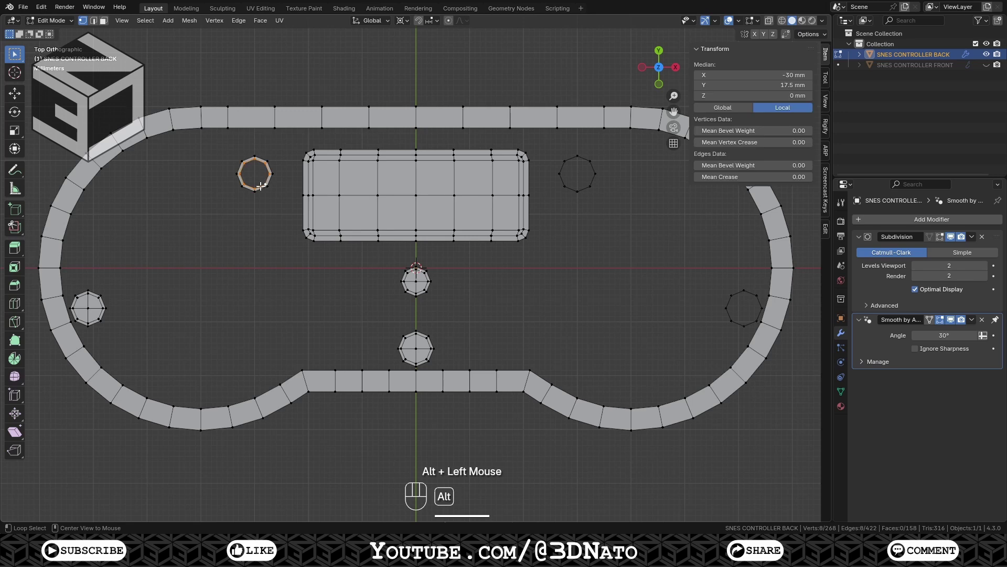
key("F3")
left_click(385, 301)
key("b")
left_click_drag(813, 474, 420, 80)
- Delete the mesh's right half and add an X-axis Mirror modifier above Subdivision
key("x")
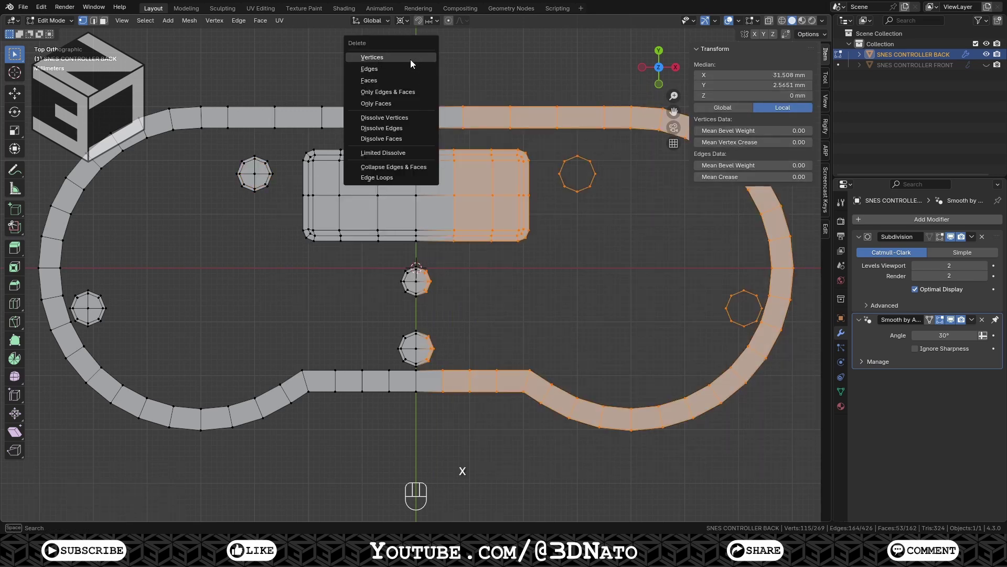
left_click(412, 58)
key("Tab")
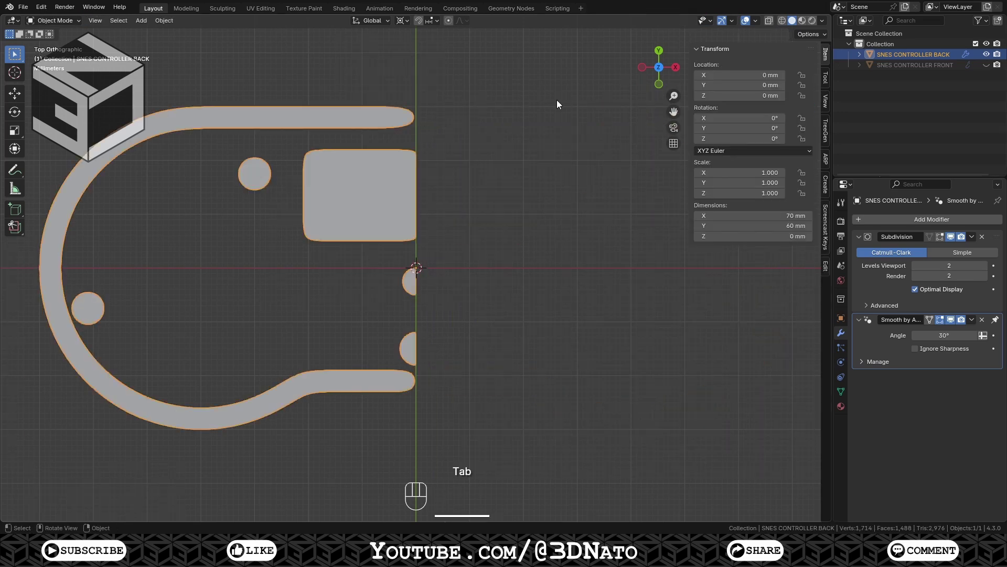
left_click(912, 217)
left_click(786, 292)
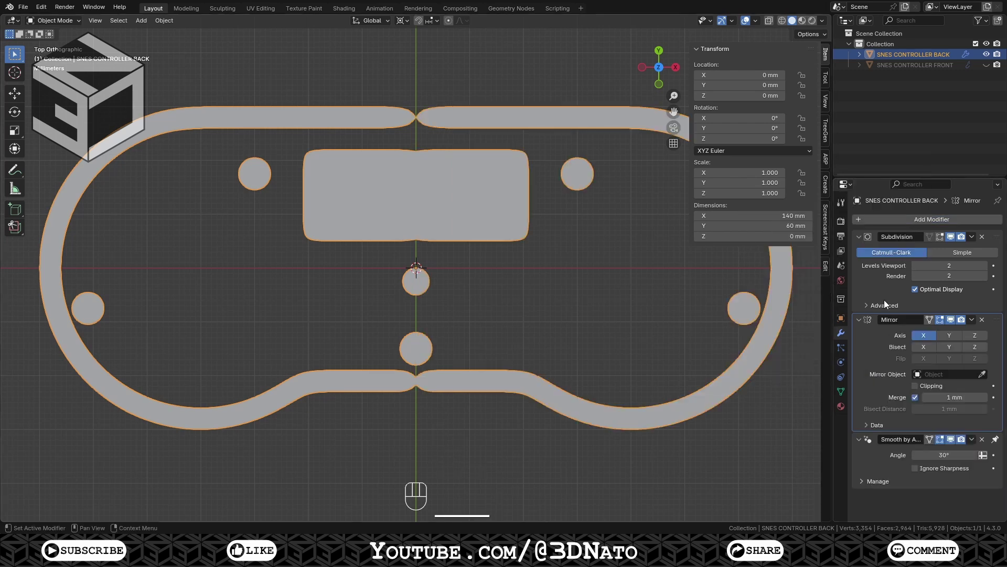
left_click_drag(996, 319, 989, 234)
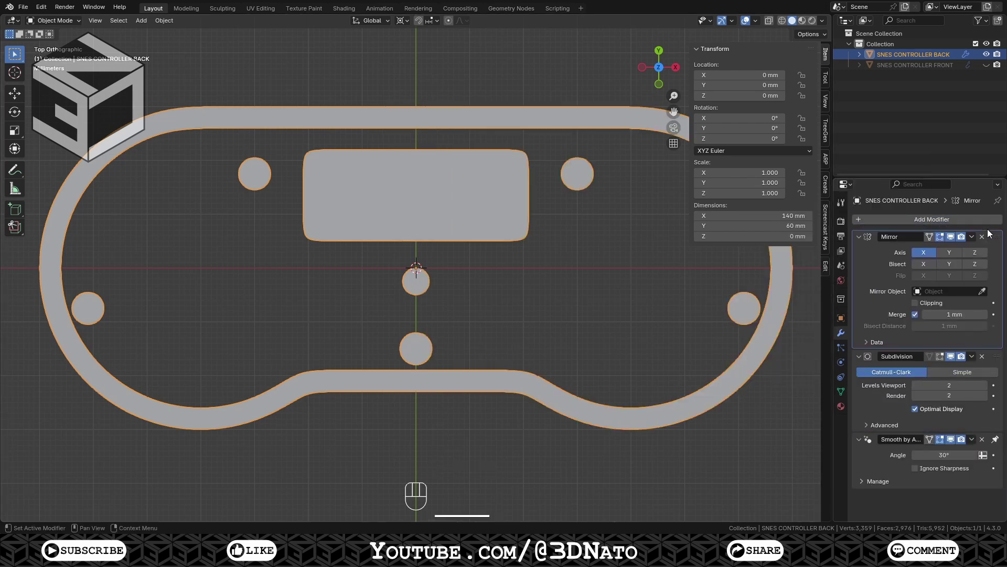
key("KP_Decimal")
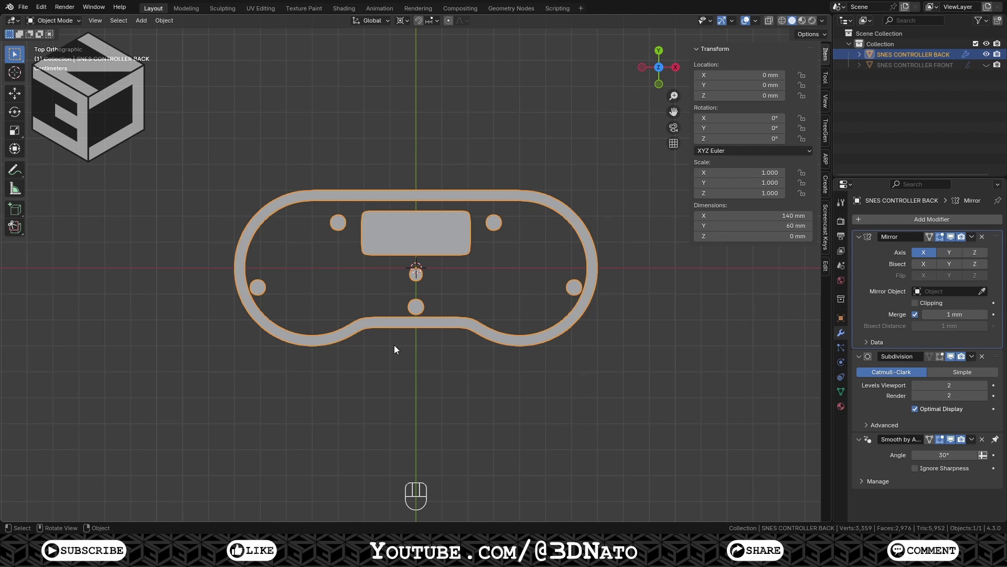
- Fill faces between the top rim and the battery-recess outline, extending leftward
key("Tab")
scroll(395, 345, "up", 2)
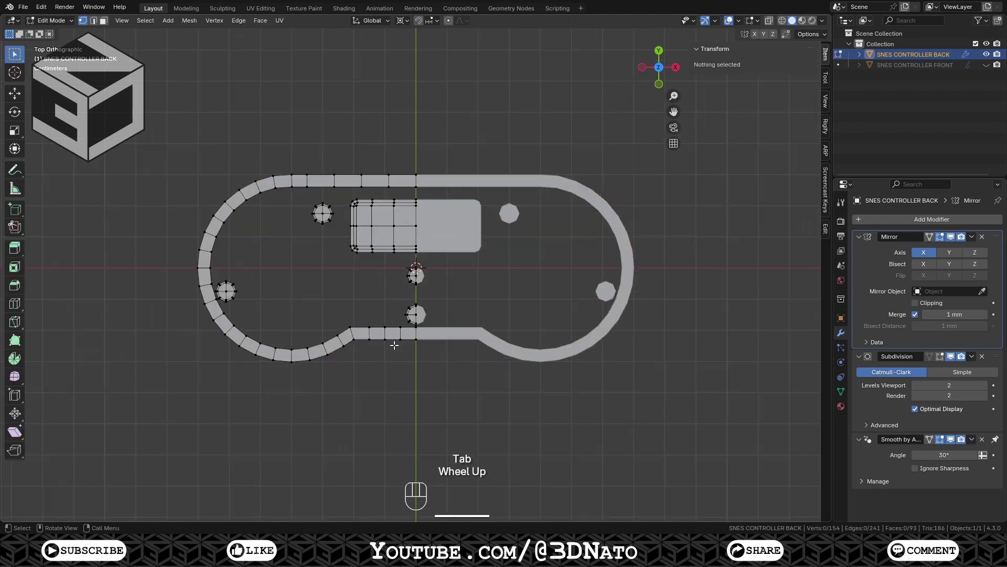
scroll(395, 345, "up", 2)
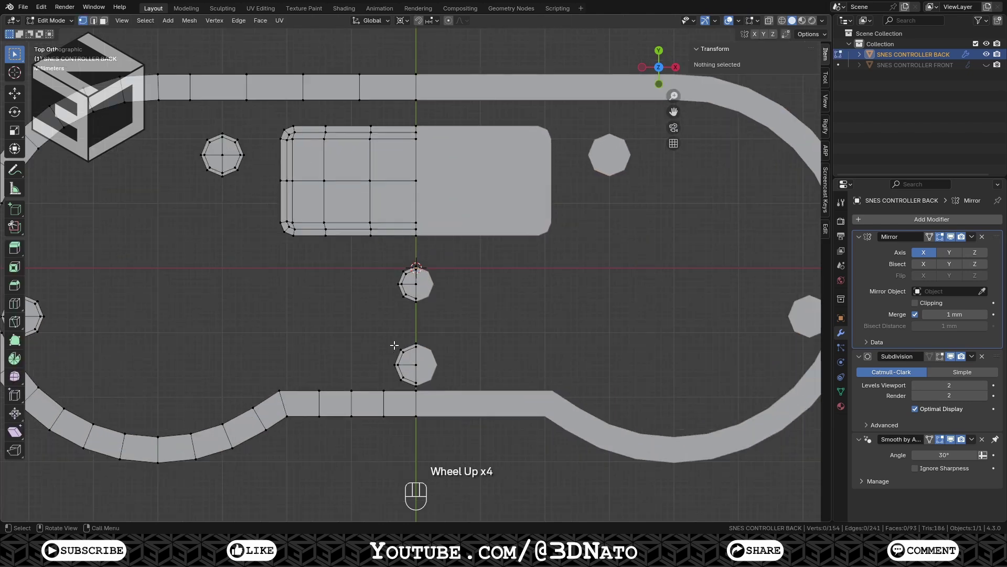
left_click(414, 102)
left_click(414, 125, "shift")
left_click(370, 126, "shift")
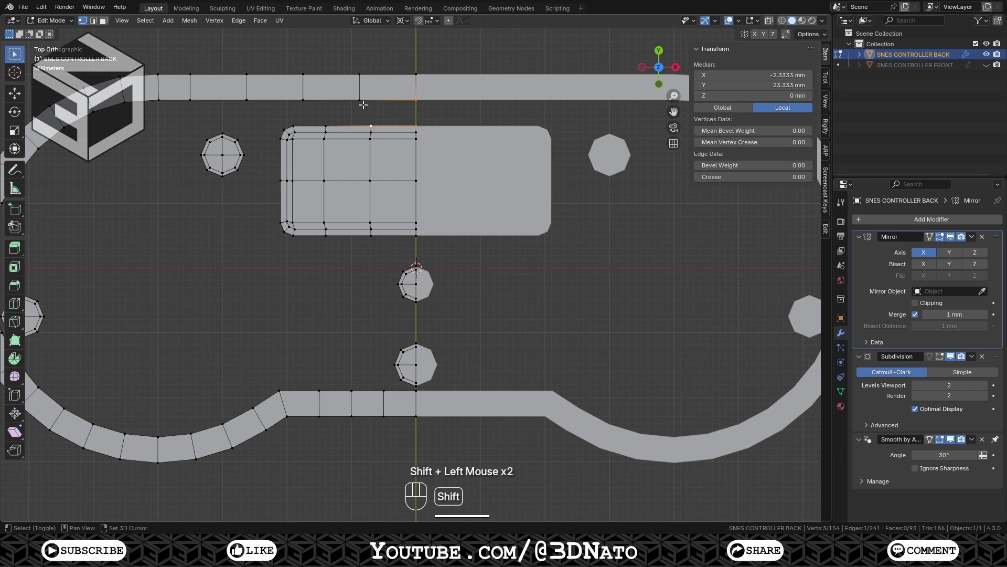
left_click(360, 100, "shift")
key("f")
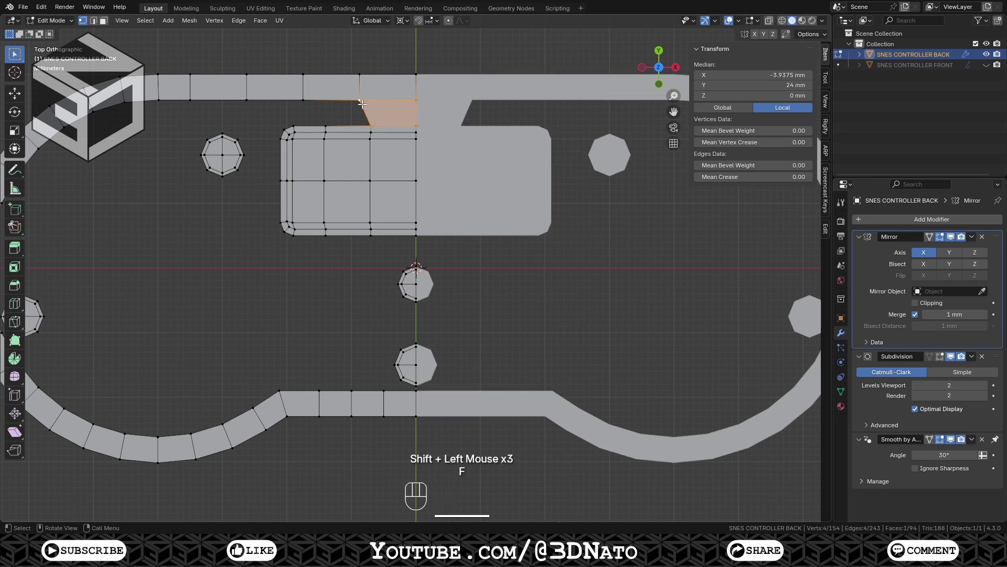
left_click(361, 102)
left_click(372, 122, "shift")
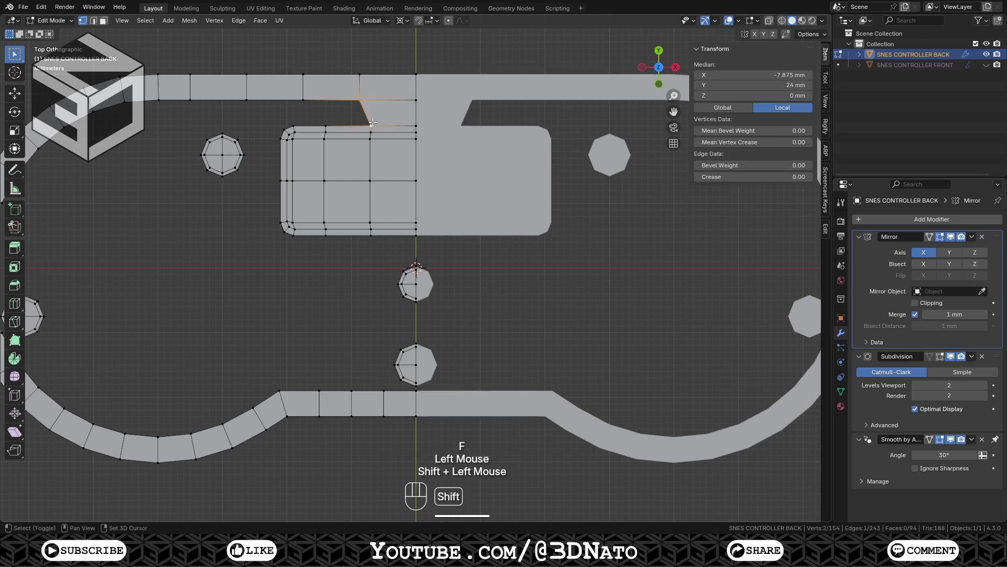
key("f")
key("f")
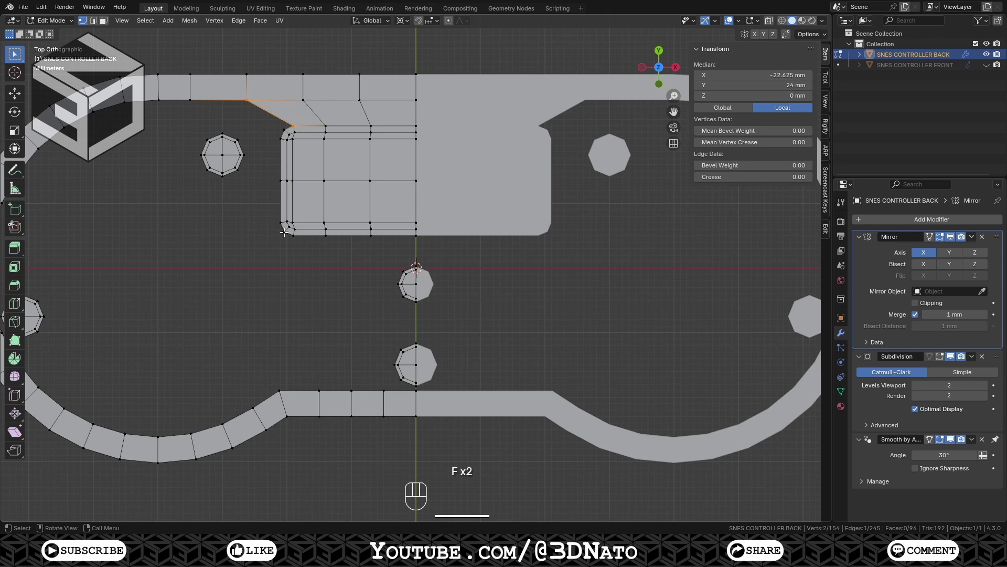
- Join the recess's lower-left corner to the bottom rim with an edge and loop-cut it
left_click(283, 232)
left_click(281, 388, "shift")
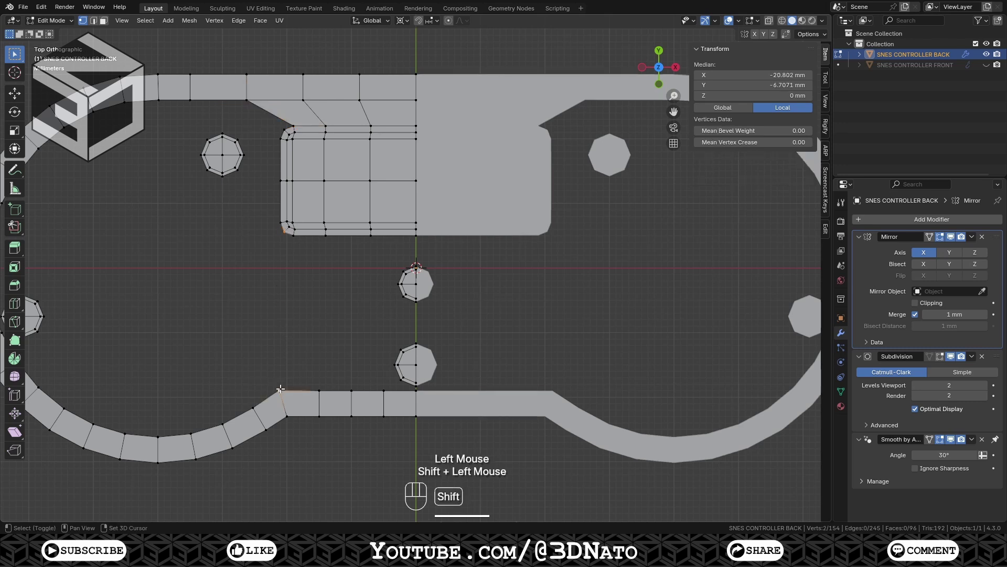
key("f")
key("ctrl+r")
left_click(280, 357)
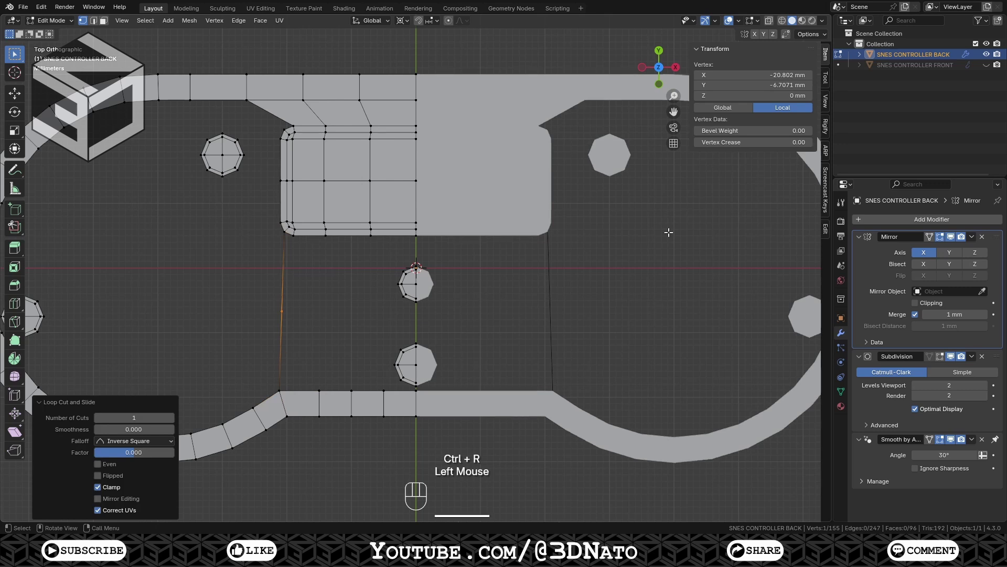
- Show global coordinates in the N panel and set the selected vertex's Y to -15 mm
left_click(723, 108)
left_click(753, 84)
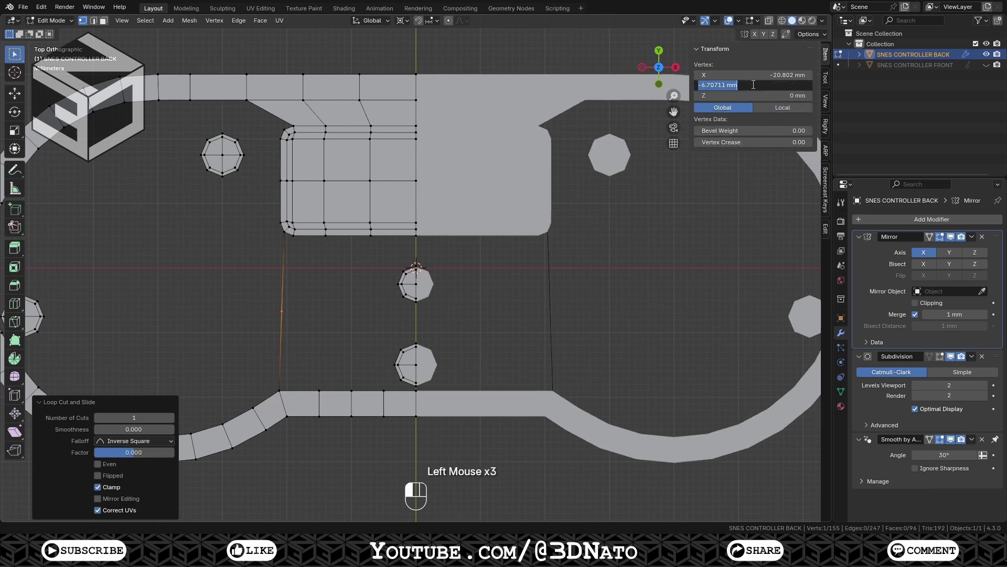
type("-15")
key("Return")
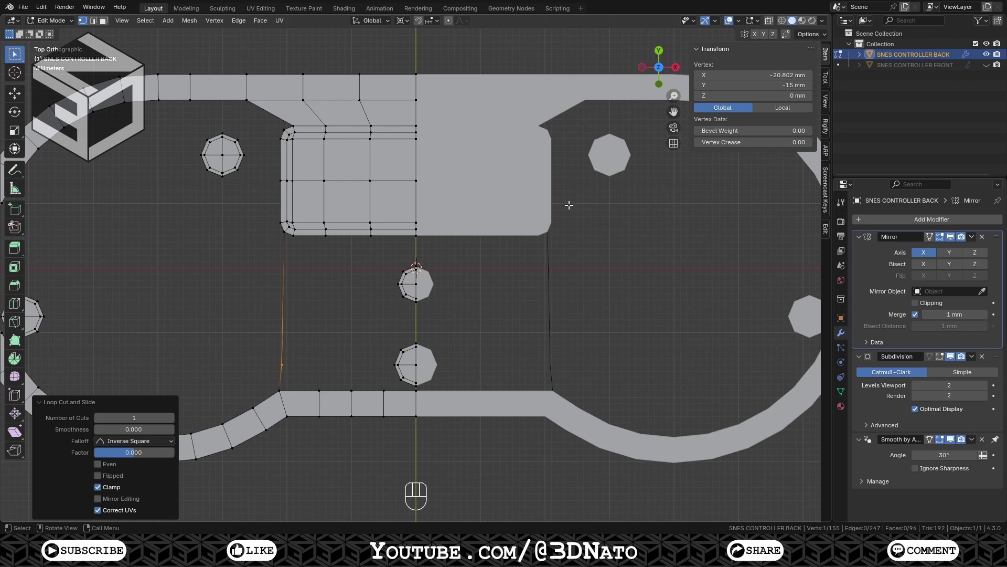
- Add two cuts on the left edge, placing one vertex at Y -2.5 mm, and select the edge path
key("ctrl+r")
left_click(285, 295)
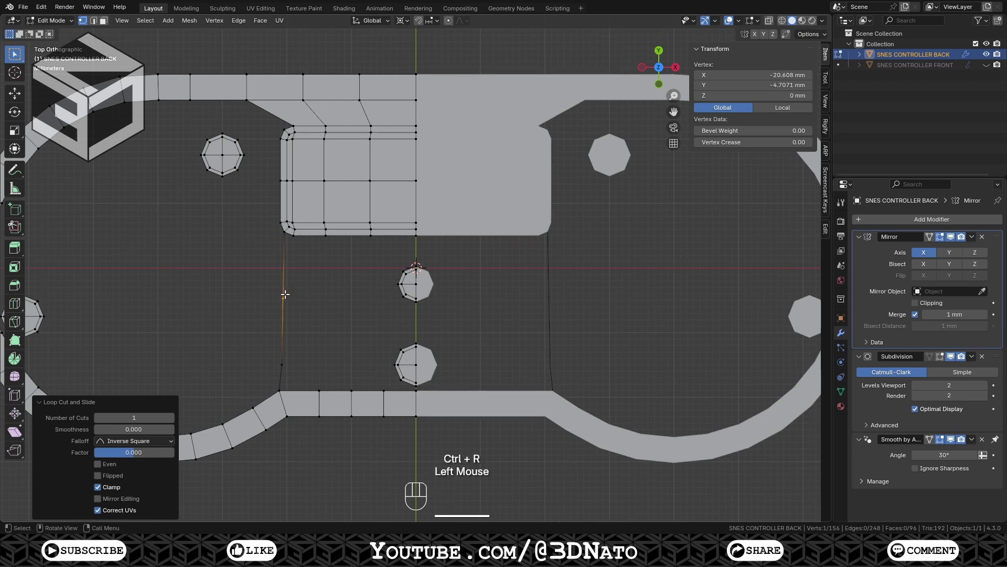
left_click(746, 85)
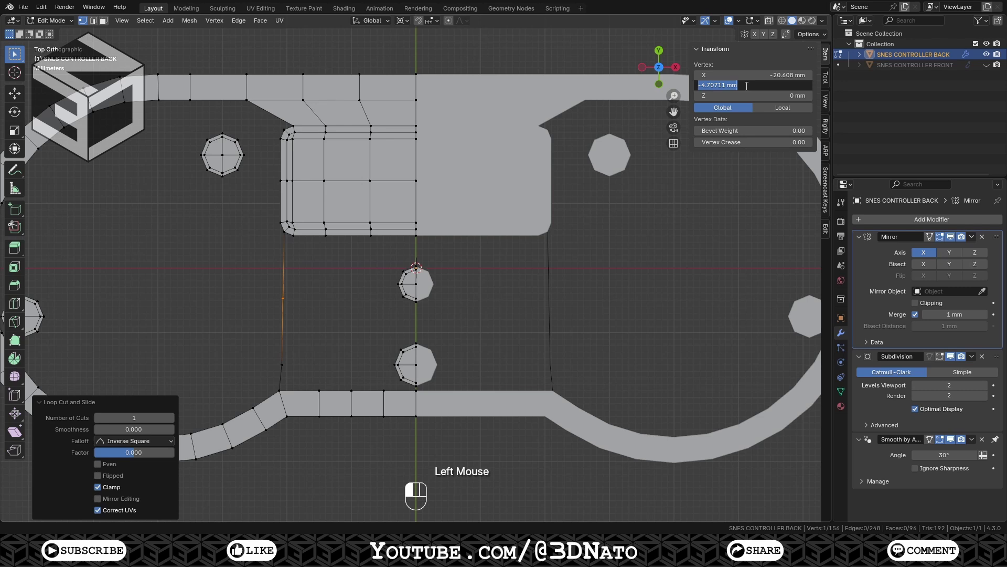
type("-2.5")
key("Return")
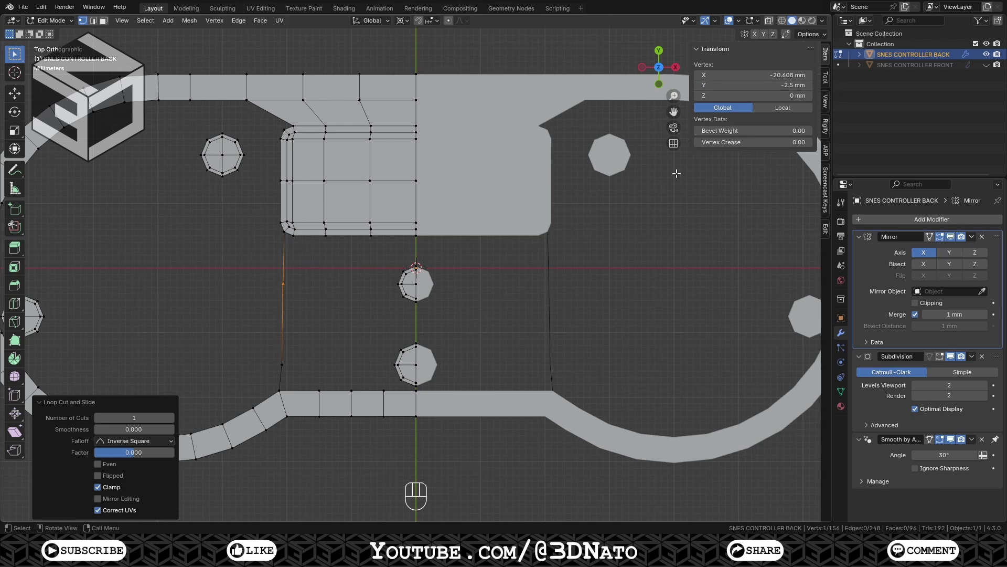
key("ctrl+r")
left_click(288, 318)
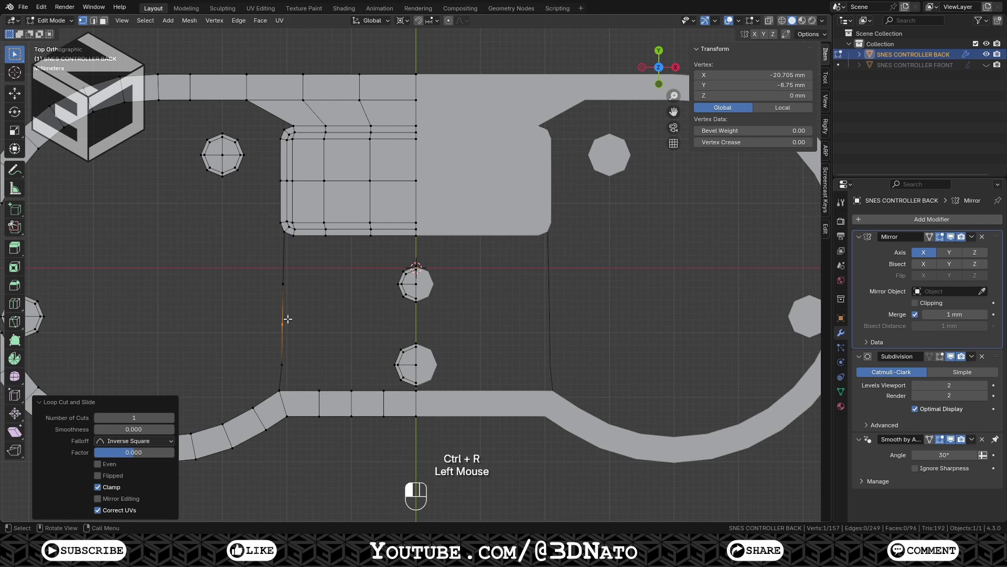
left_click(285, 287)
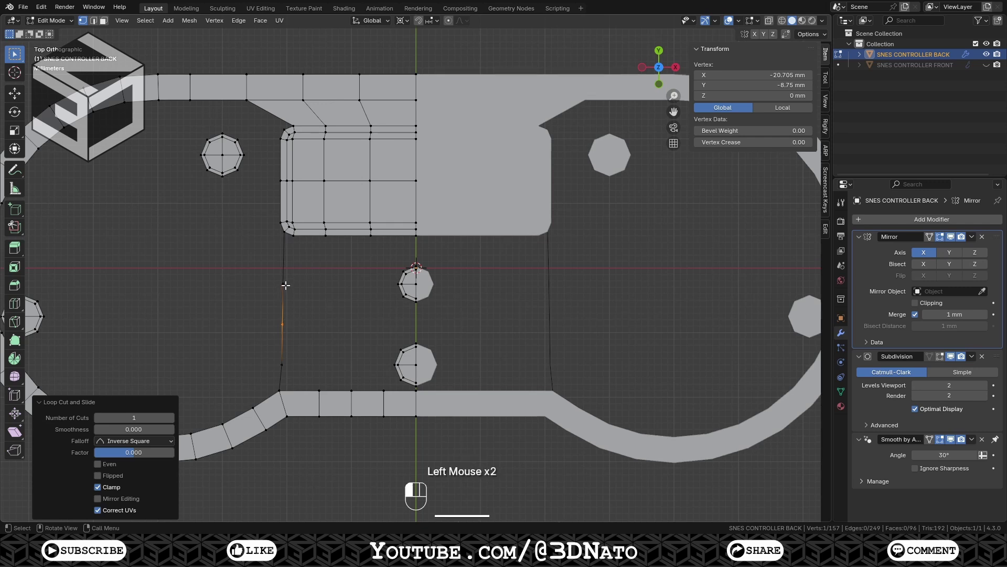
left_click(281, 361, "ctrl")
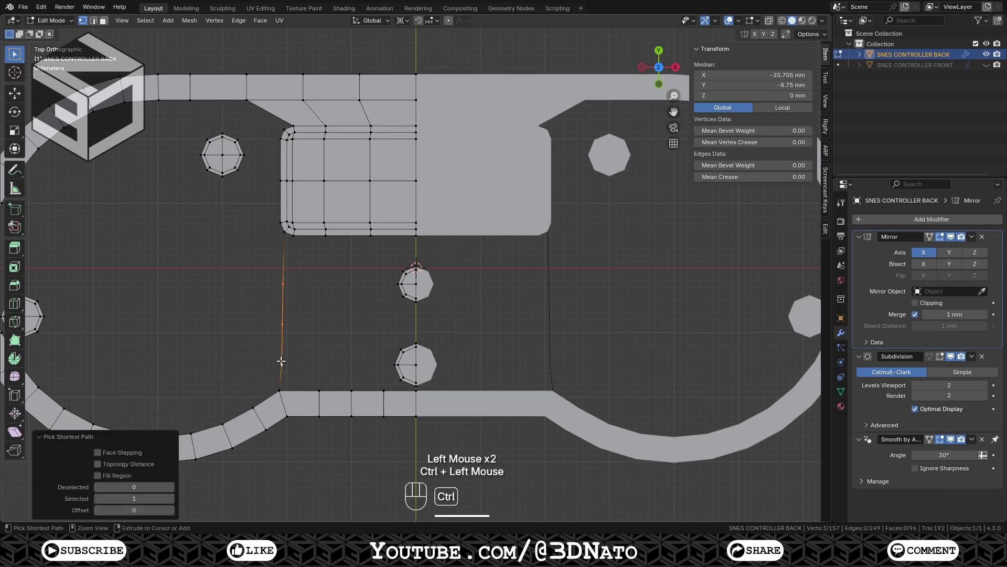
- Enable mirror clipping, extrude the left edge along X to the centre line, and add three even loop cuts
left_click(926, 304)
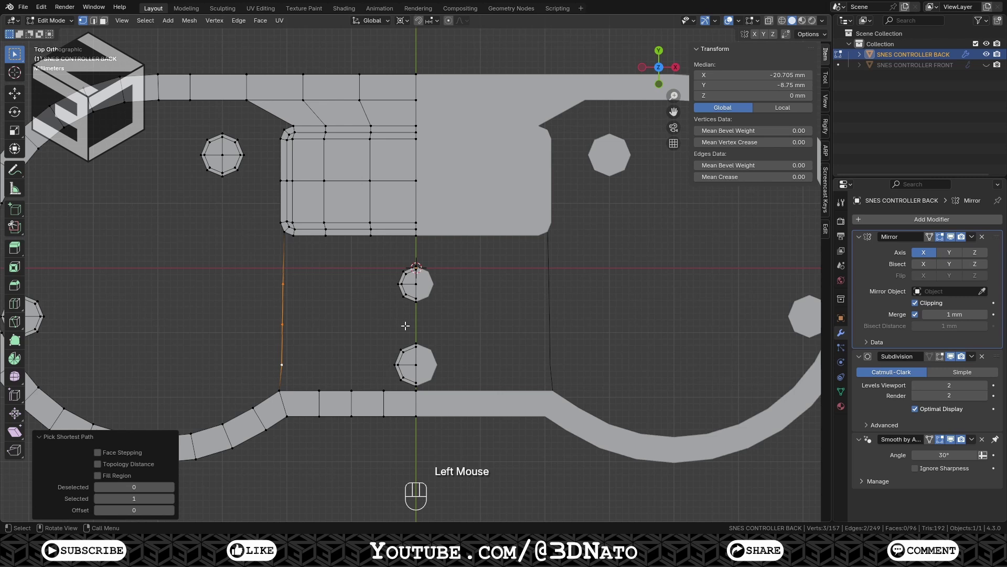
key("e")
key("x")
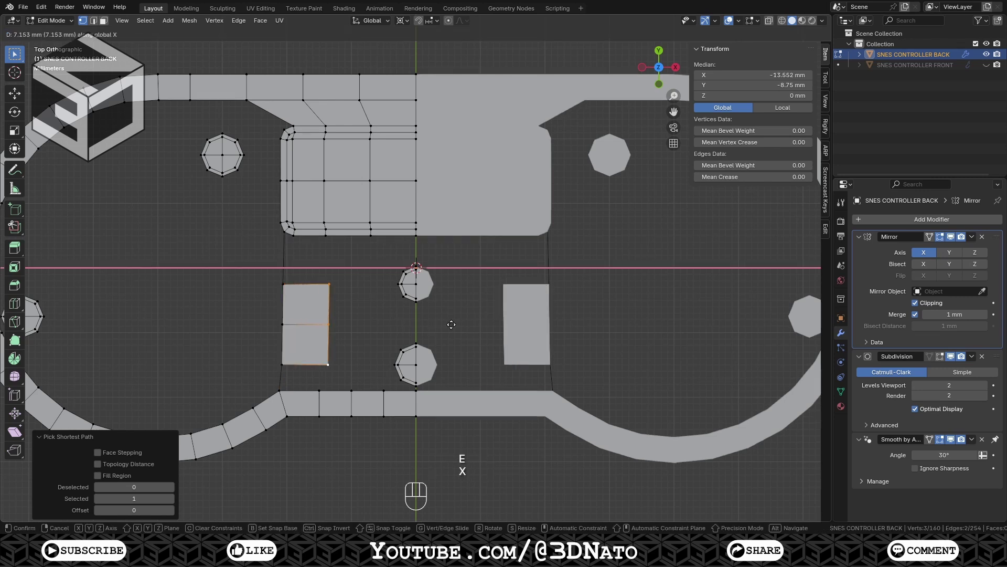
left_click(584, 325)
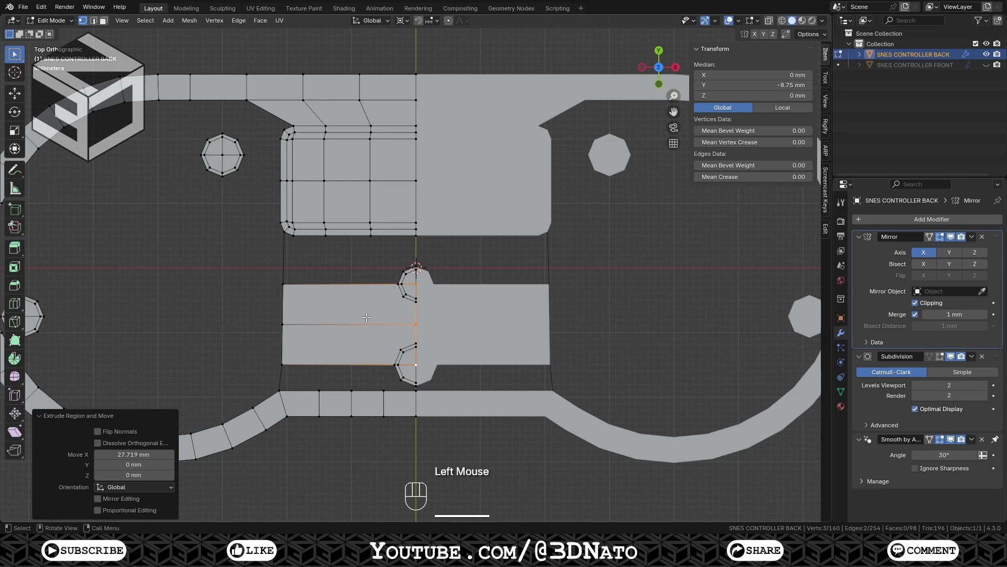
key("ctrl+r")
scroll(358, 315, "up", 2)
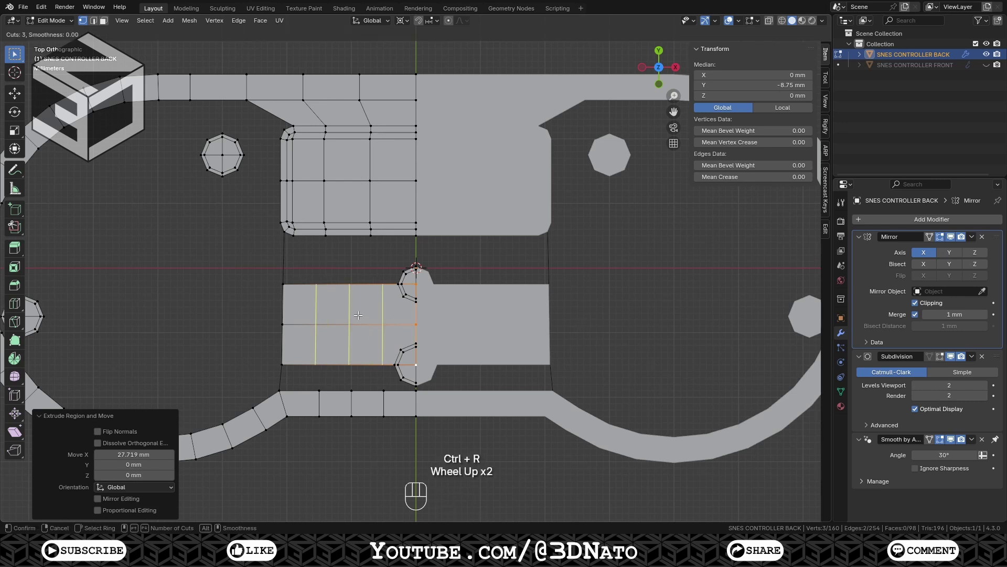
left_click(359, 315)
right_click(348, 316)
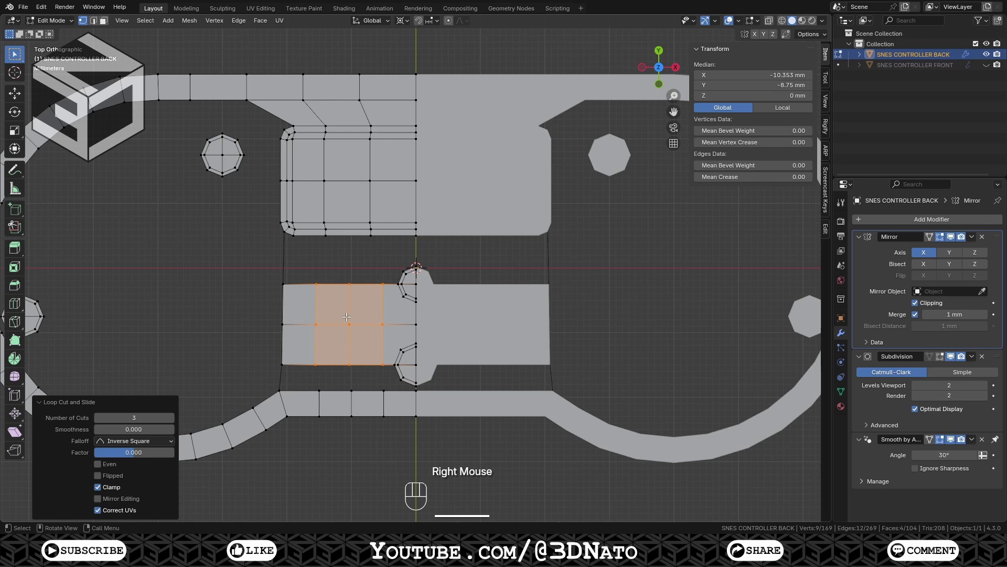
- Fill the gap below the battery recess with faces between picked corner vertices
left_click(283, 283)
left_click(284, 233, "shift")
left_click(294, 236, "shift")
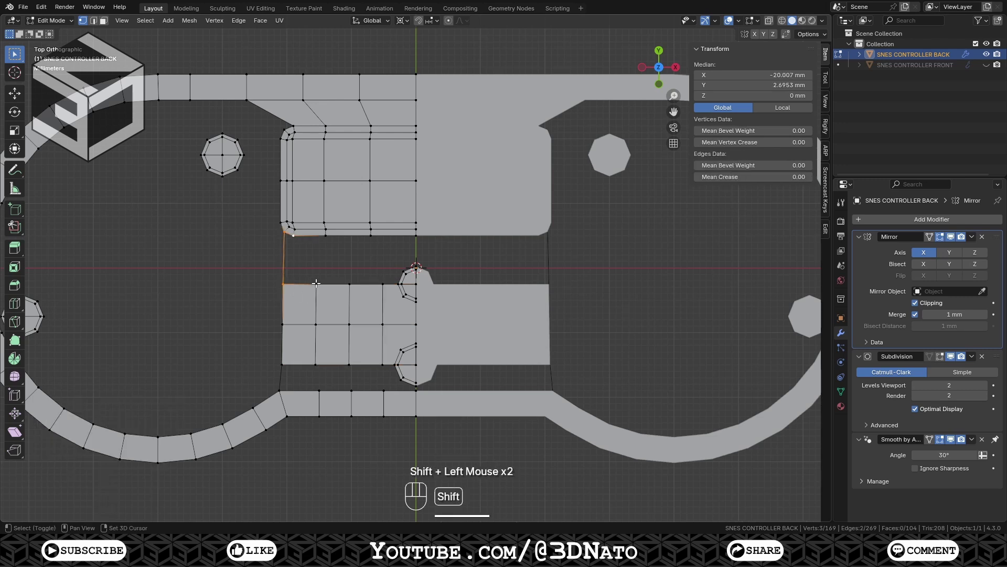
left_click(316, 284, "shift")
key("f")
left_click(317, 284)
left_click(294, 236, "shift")
key("f")
key("f")
- Fill the lower-left gap near the bottom rim with faces
key("f")
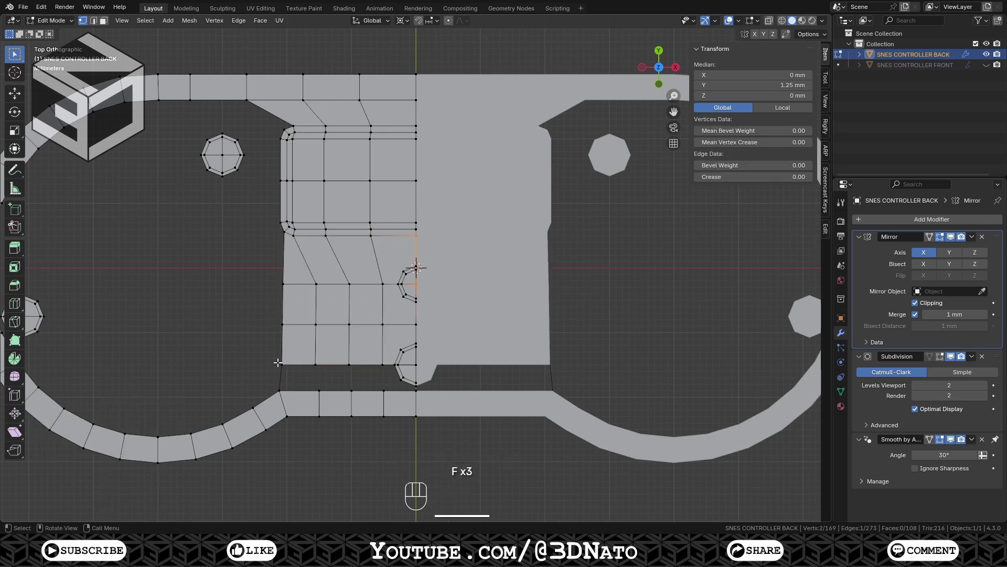
left_click(282, 363)
left_click(279, 390, "shift")
left_click(319, 390, "shift")
left_click(315, 364, "shift")
- Fill the lower-left gap, then delete the two faces beside the upper central screw hole
key("f")
left_click(316, 363)
left_click(319, 391, "shift")
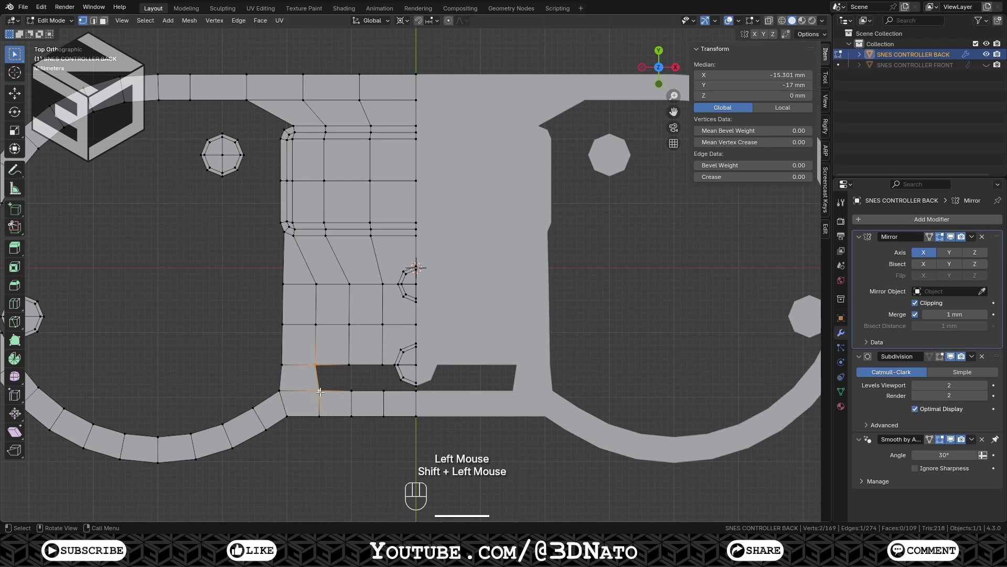
key("f")
key("f")
key("f")
key("3")
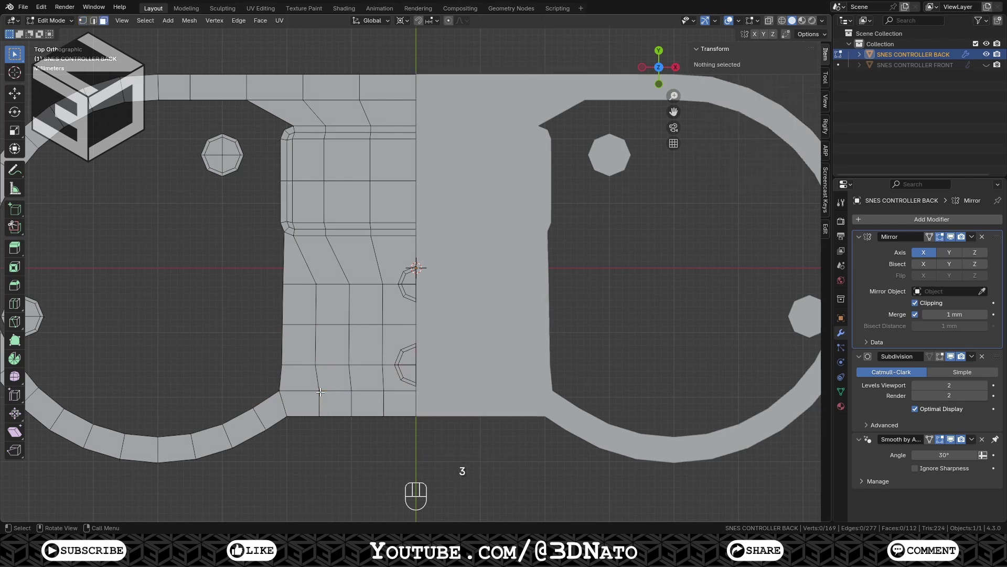
left_click(396, 263)
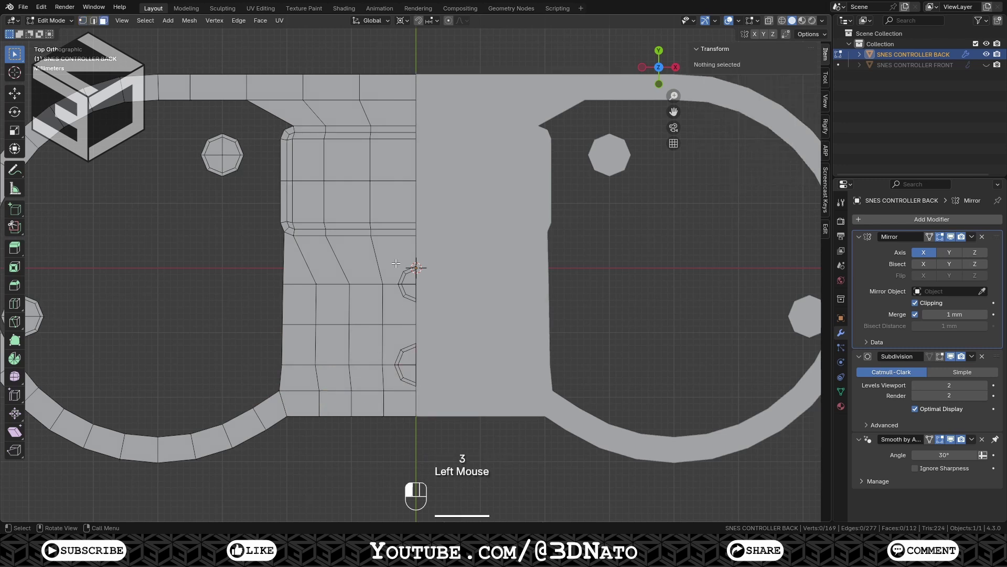
left_click(394, 301, "shift")
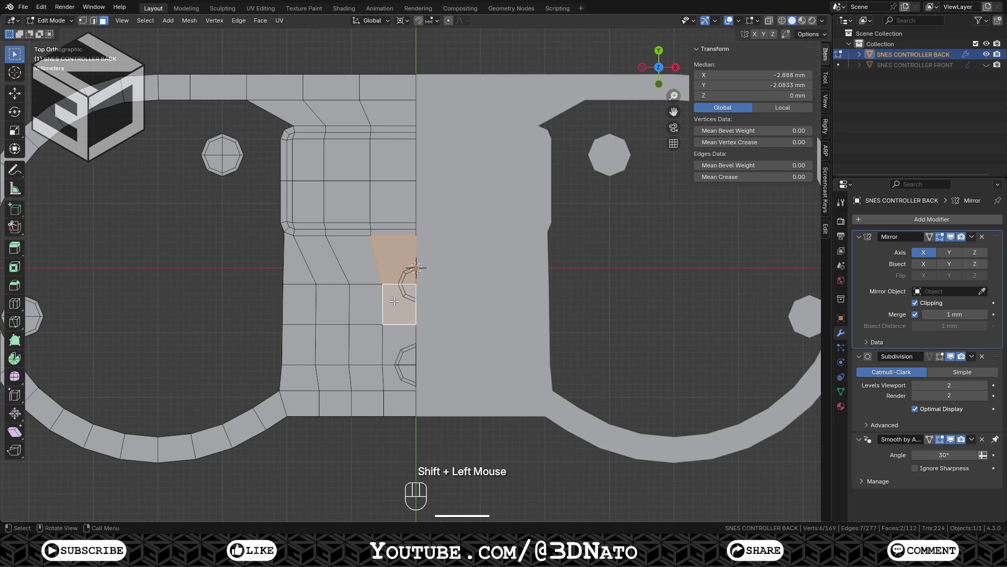
key("x")
left_click(395, 301)
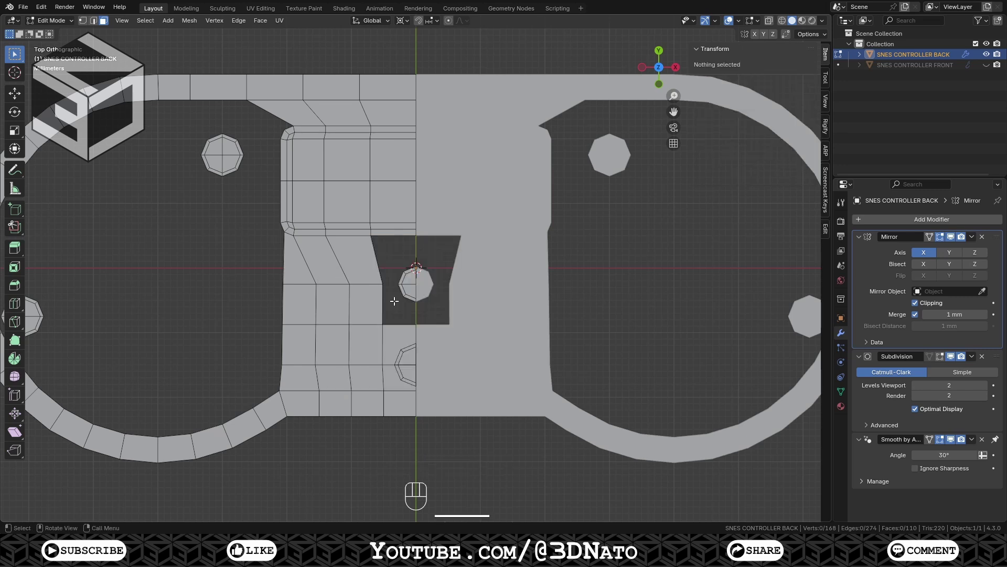
- Refill faces linking the upper screw hole's ring to the surrounding vertices
key("1")
left_click(416, 302)
left_click(416, 323, "shift")
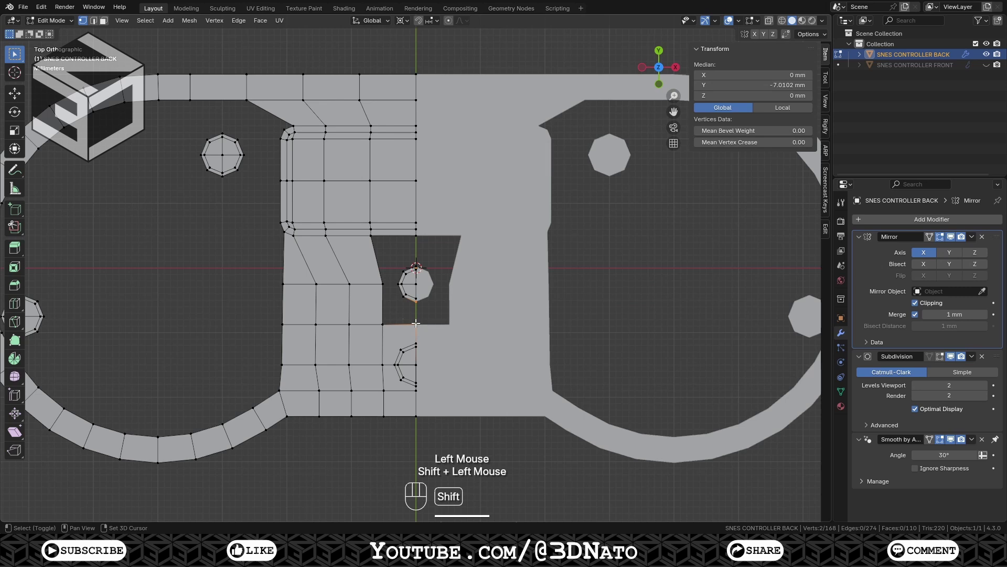
left_click(382, 324, "shift")
left_click(383, 284, "shift")
key("f")
left_click(404, 297)
left_click(384, 324, "shift")
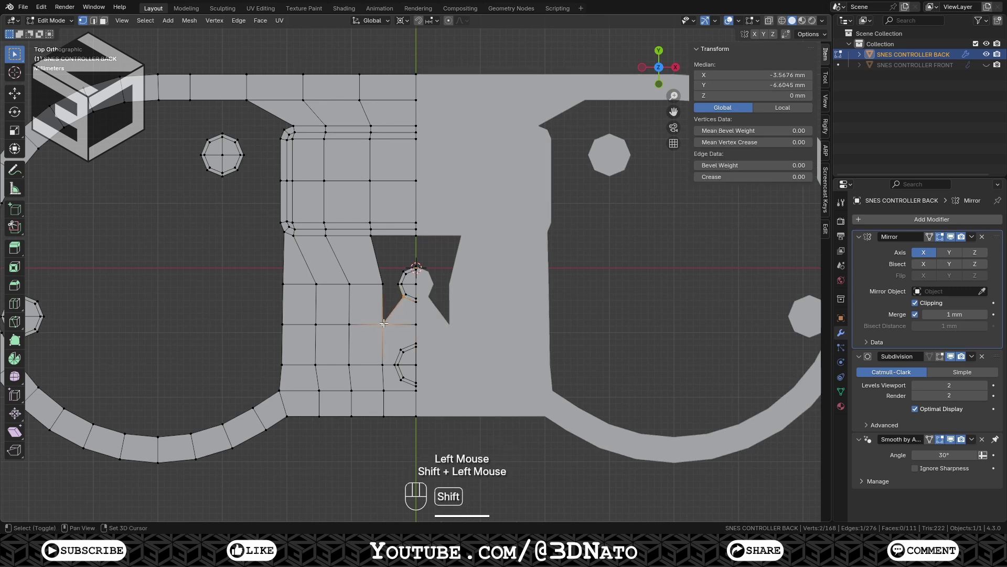
key("f")
key("f")
key("f")
- Delete the faces beside the lower central screw hole
key("3")
left_click(400, 344)
left_click(399, 377, "shift")
key("x")
left_click(414, 342)
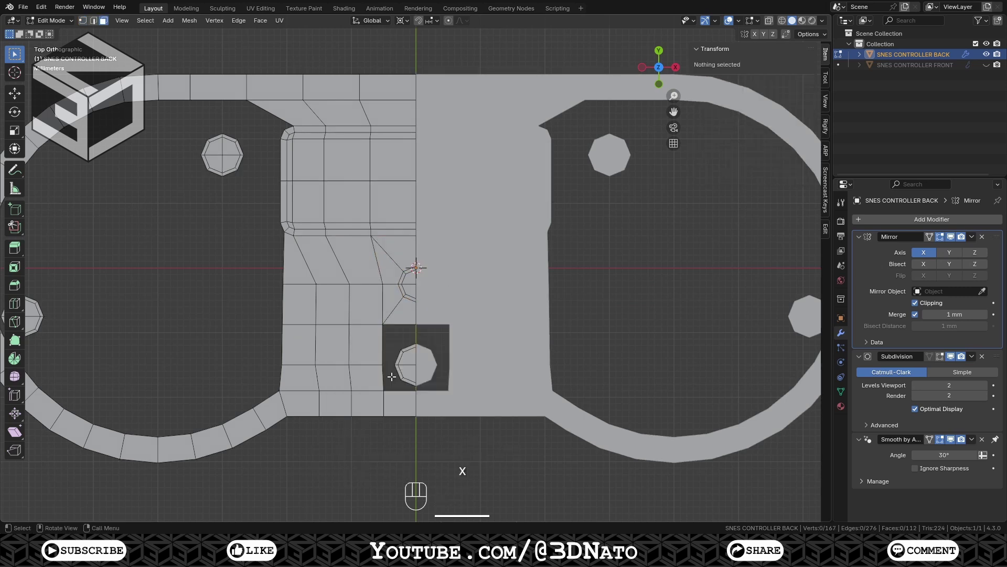
- Refill the gaps around the lower screw hole's ring and frame the whole shell
key("1")
left_click(415, 349, "shift")
left_click(384, 325, "shift")
key("f")
left_click(398, 365)
left_click(383, 390, "shift")
key("f")
key("f")
key("f")
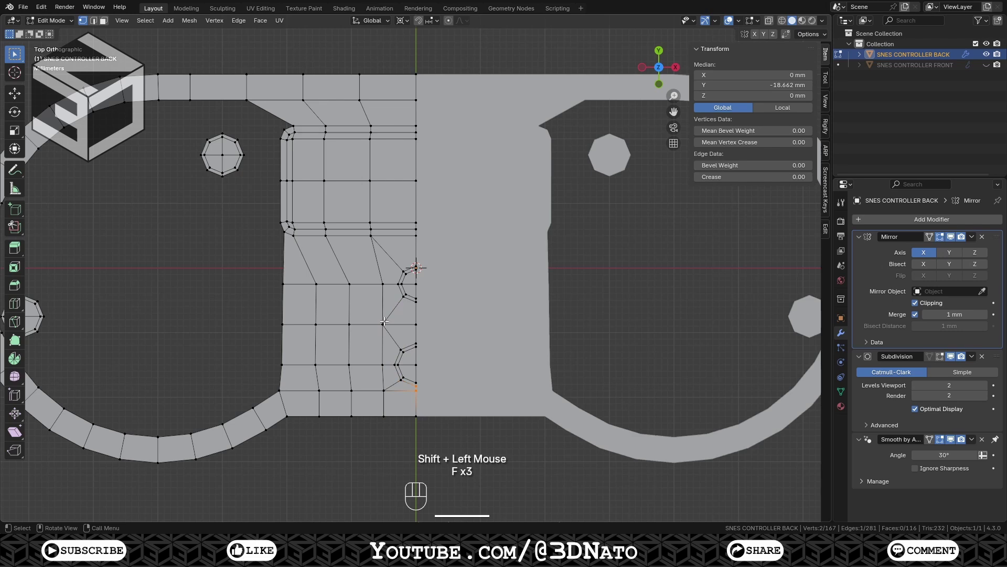
key("Tab")
key("KP_Decimal")
- Grid-fill the left grip opening with span 5 and offset -4
key("Tab")
left_click(330, 331, "alt")
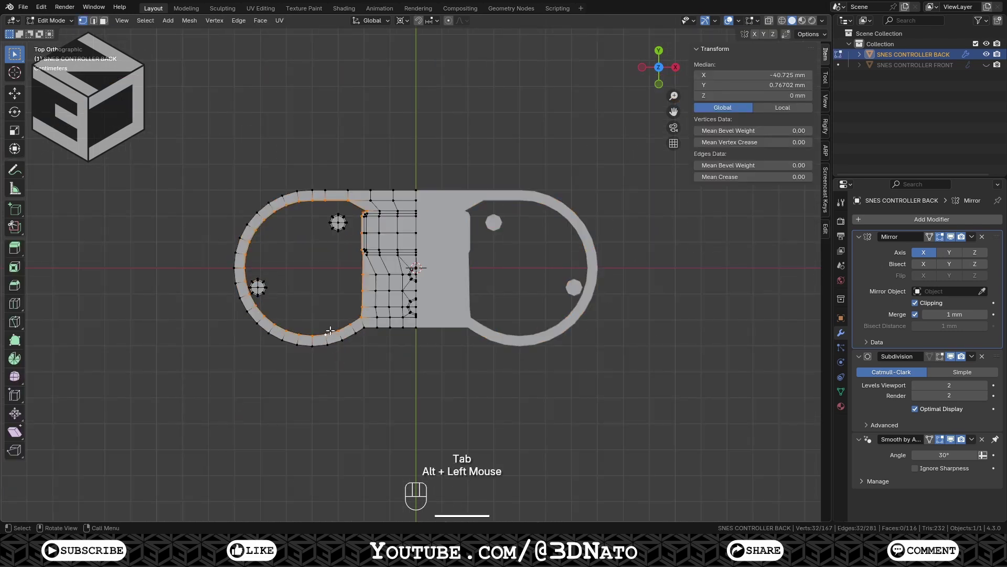
key("KP_Decimal")
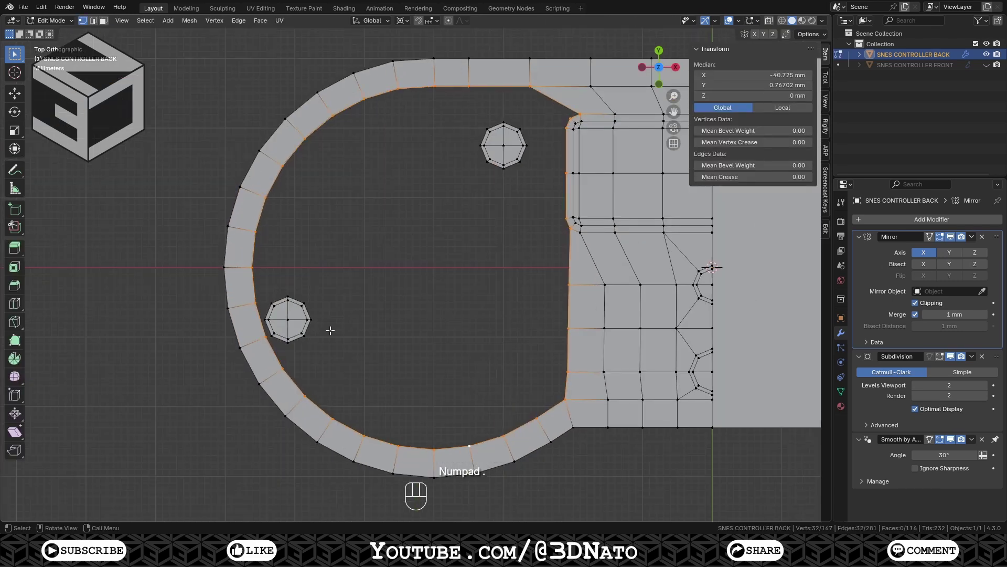
key("F3")
left_click(385, 350)
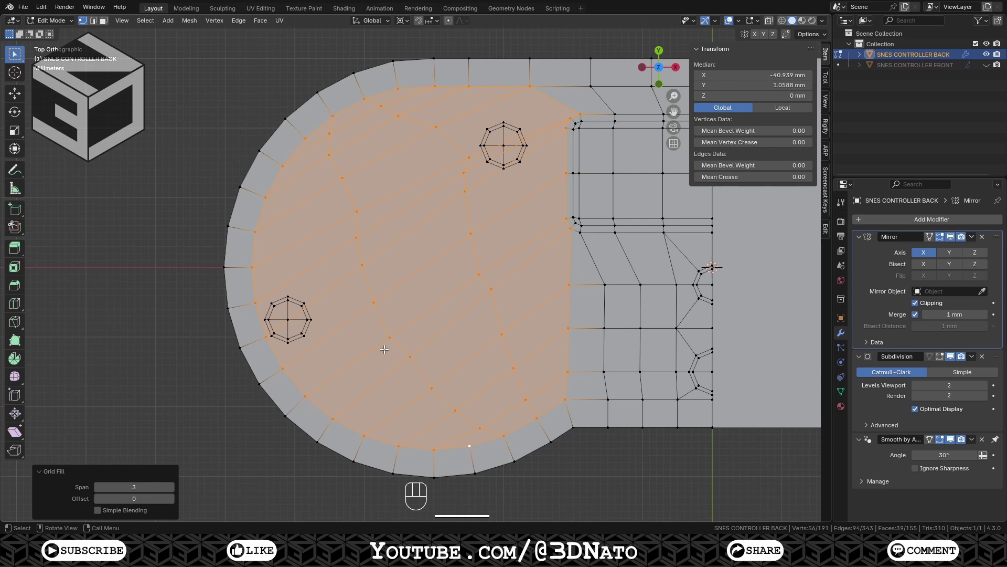
left_click(171, 487)
left_click(171, 487)
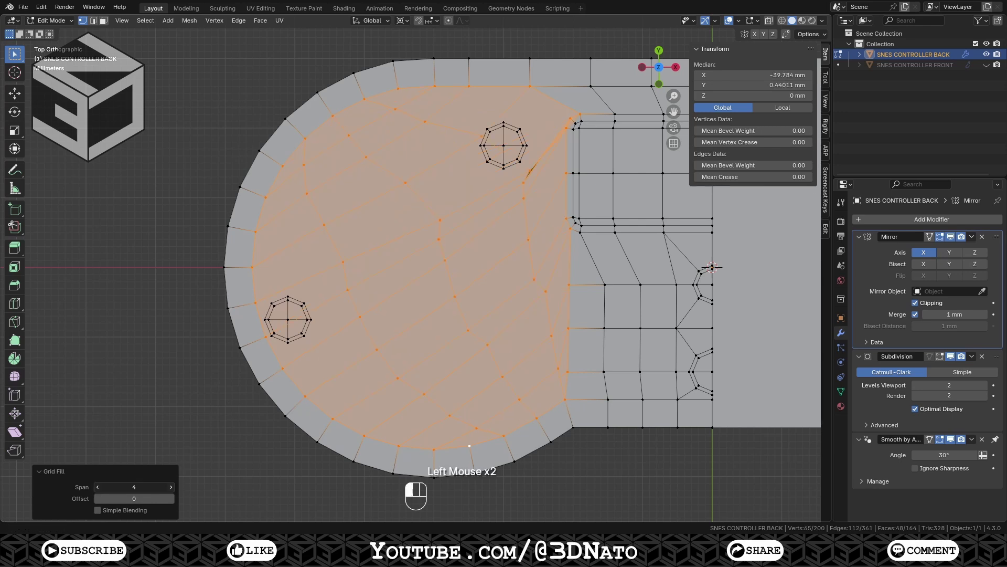
left_click(98, 498)
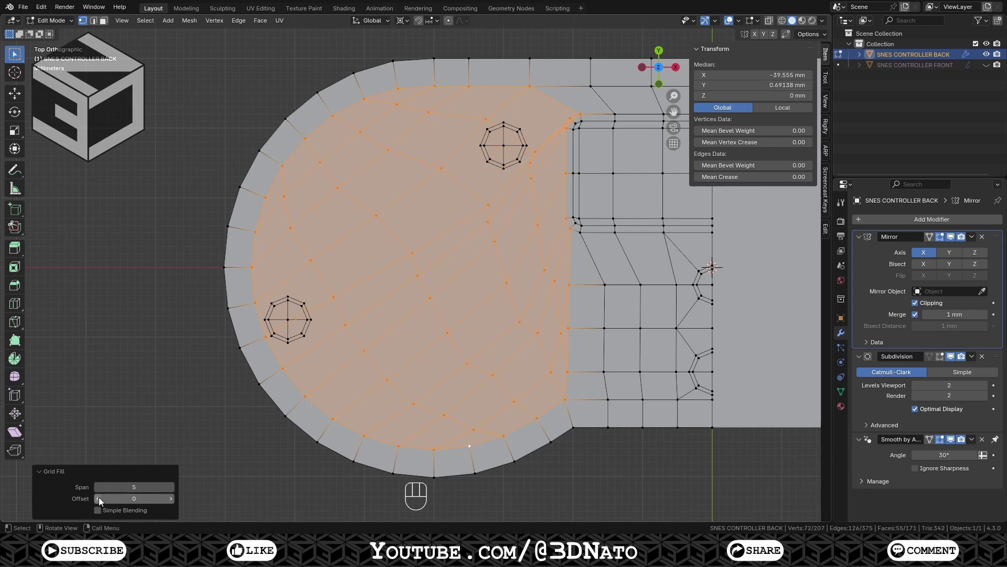
left_click(99, 498)
left_click(99, 498)
left_click(99, 498)
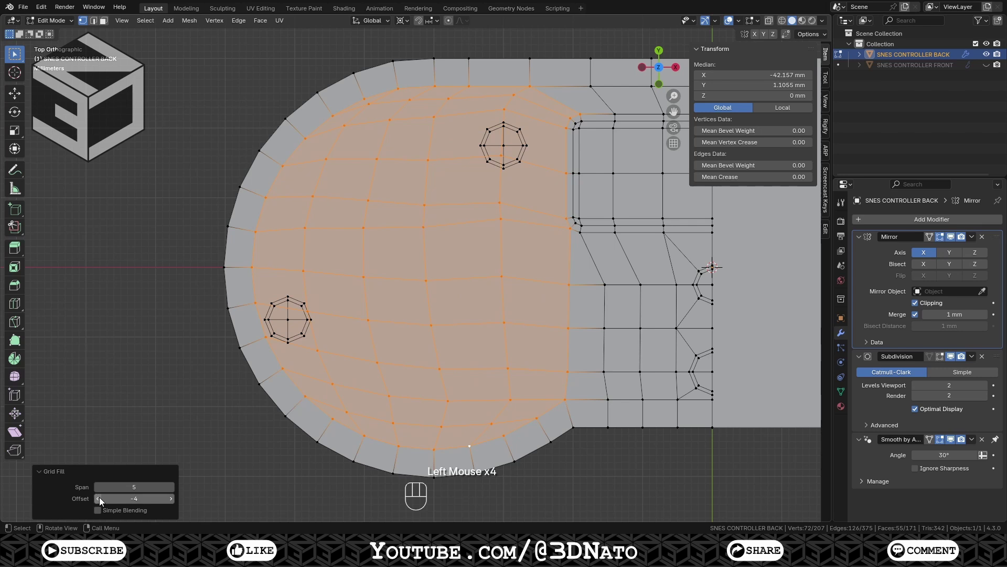
- Set two left-edge vertices to X -61 mm in the N panel
left_click(317, 351)
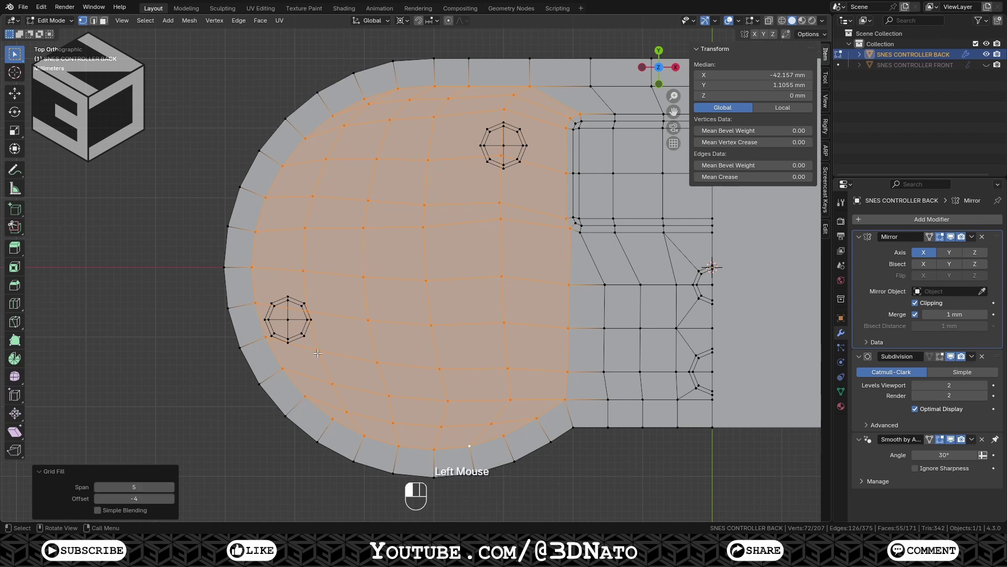
left_click(752, 75)
type("-61")
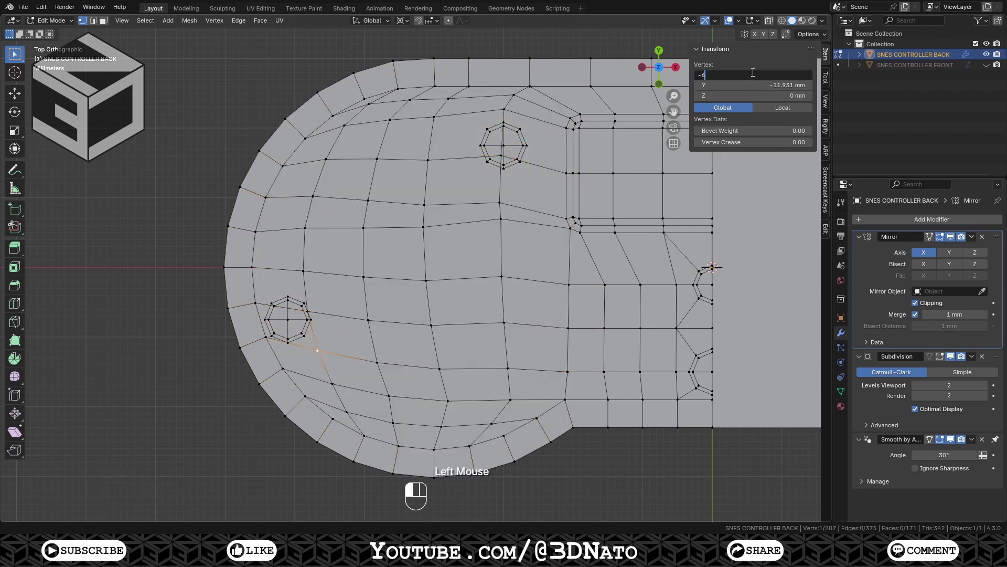
key("Return")
left_click(300, 269)
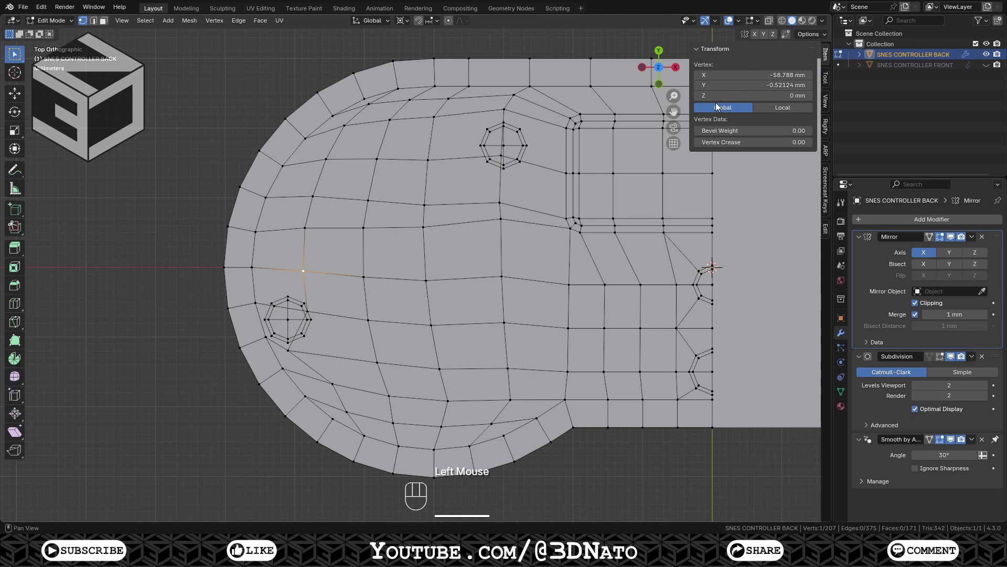
left_click(744, 75)
type("-61")
key("Return")
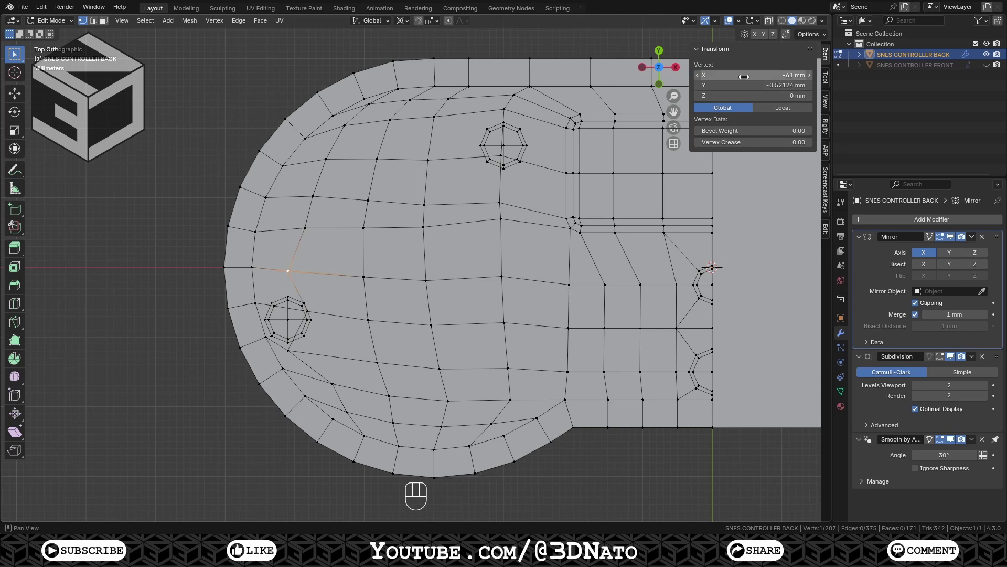
- Delete the vertices near the left screw hole and beside the upper screw hole
left_click(308, 310)
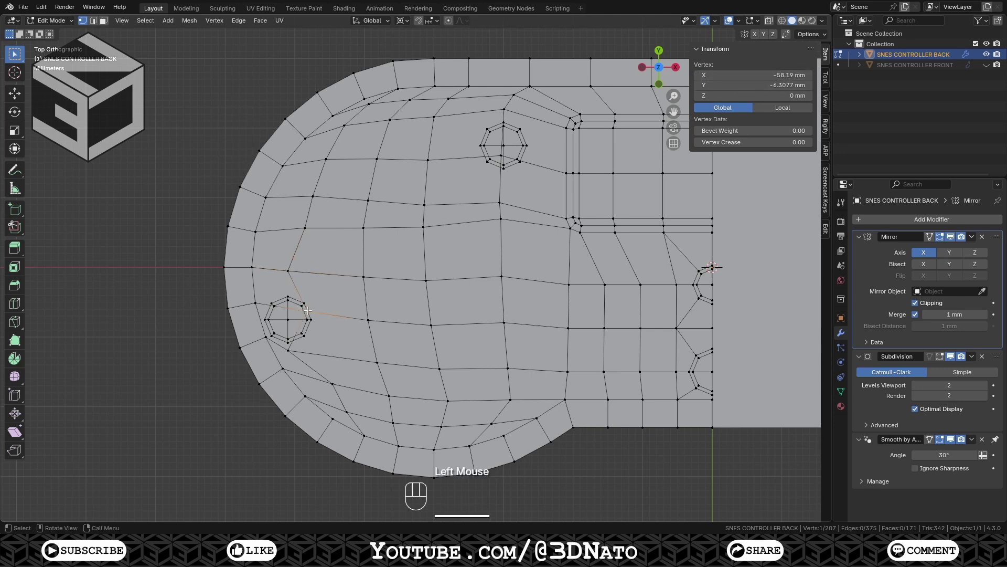
key("x")
left_click(308, 310)
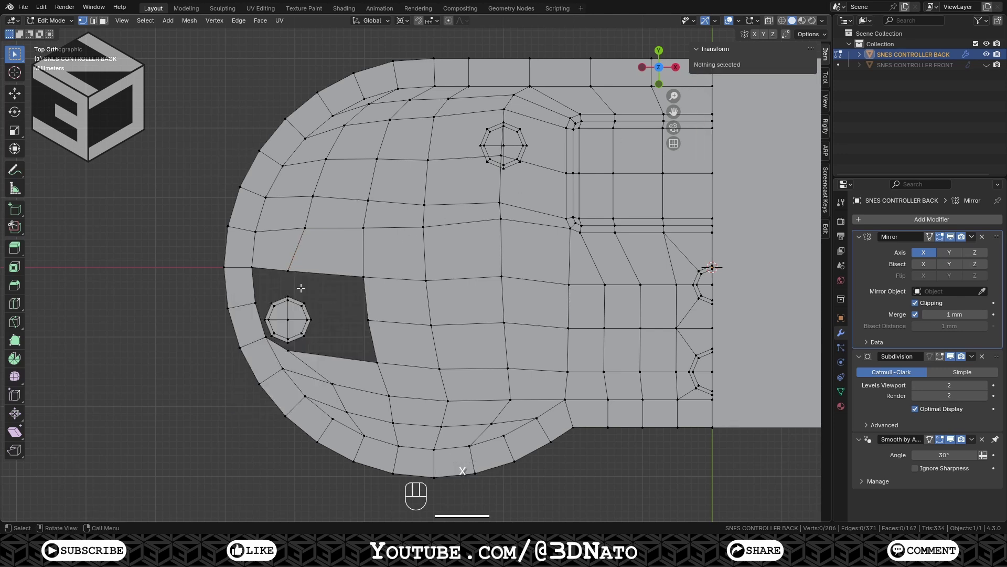
left_click(500, 156)
key("x")
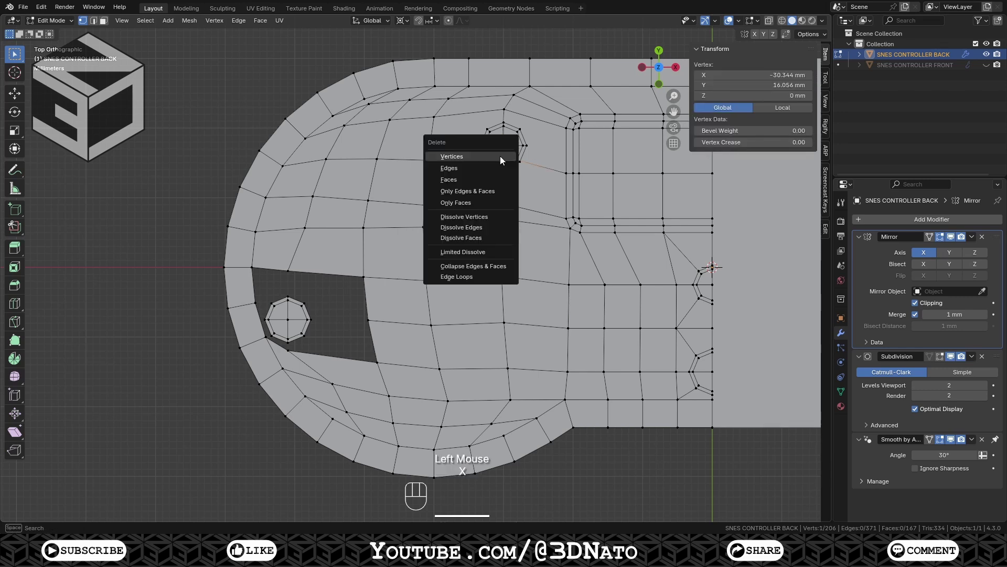
left_click(500, 155)
- Fill new faces around the upper and left screw holes
left_click(504, 124)
left_click(504, 110, "shift")
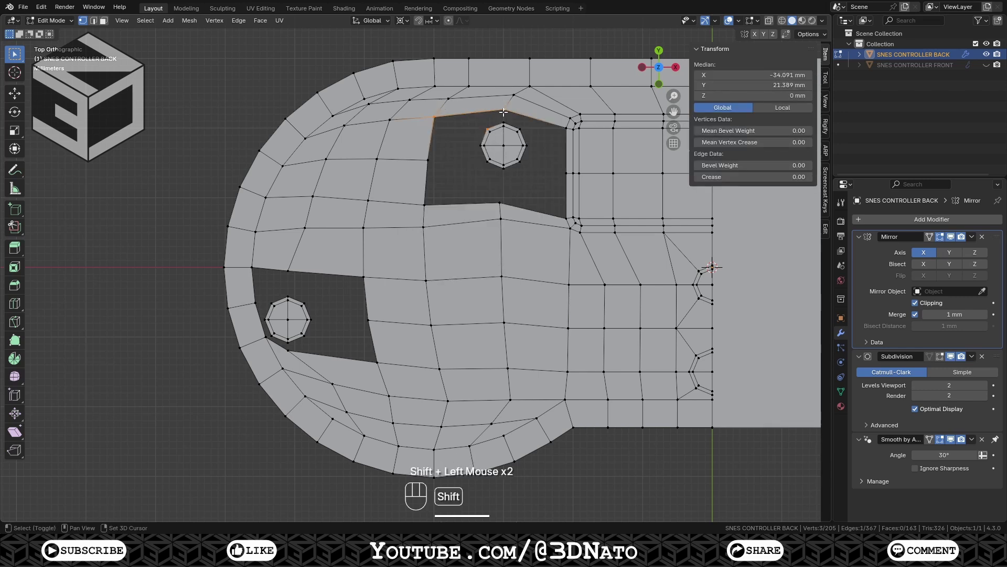
key("f")
key("f")
key("f")
key("f")
key("f")
key("f")
left_click(252, 267)
left_click(288, 272, "shift")
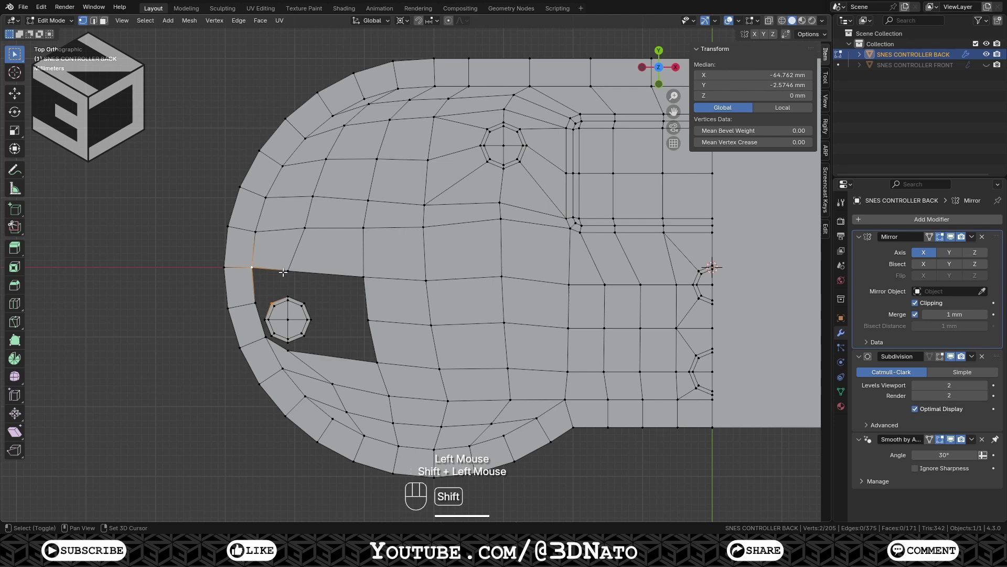
key("f")
key("f")
key("f")
key("f")
key("f")
key("f")
key("f")
- Close the rest of the left hole and move a lower-left vertex up and left
left_click(292, 241)
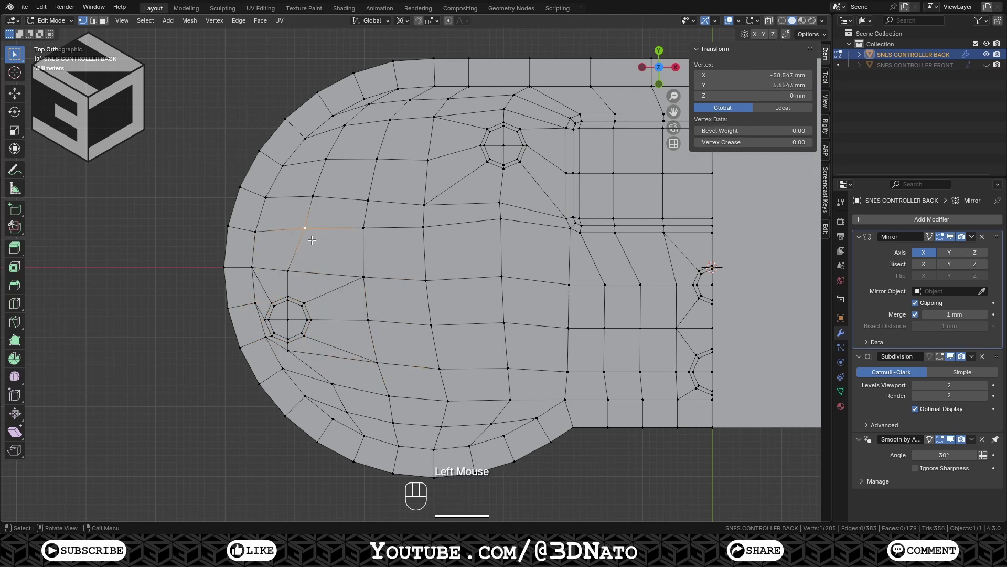
left_click(313, 196)
key("g")
left_click(319, 163)
left_click(332, 384)
key("g")
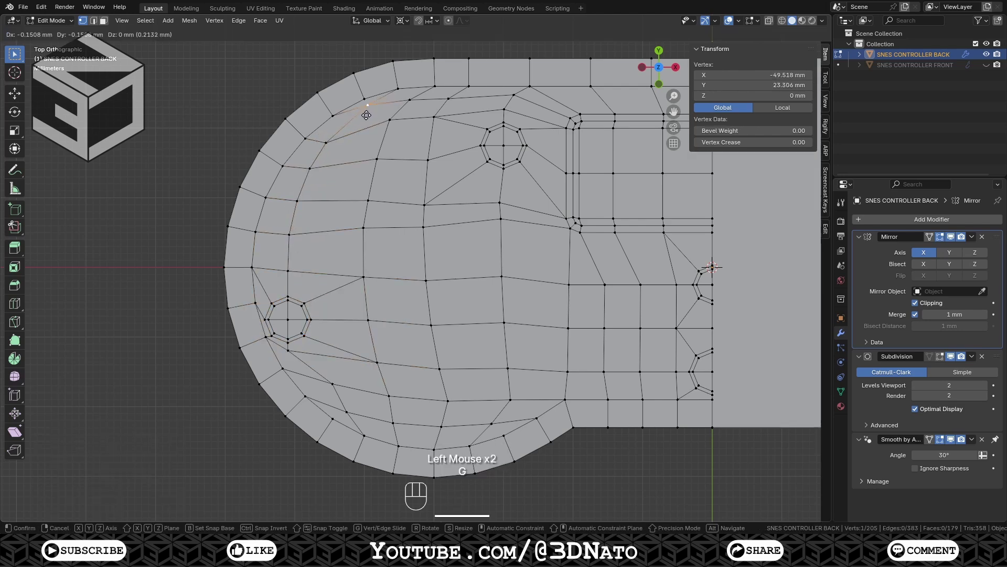
left_click(332, 407)
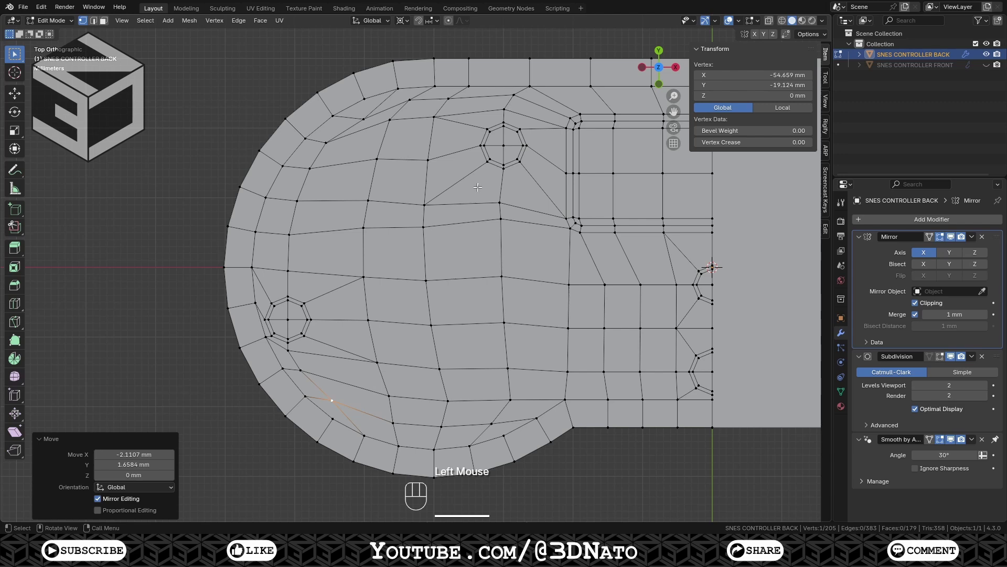
- Evenly space the left column and top row with LoopTools Space
left_click(504, 167)
left_click(496, 421, "ctrl")
left_click(448, 98)
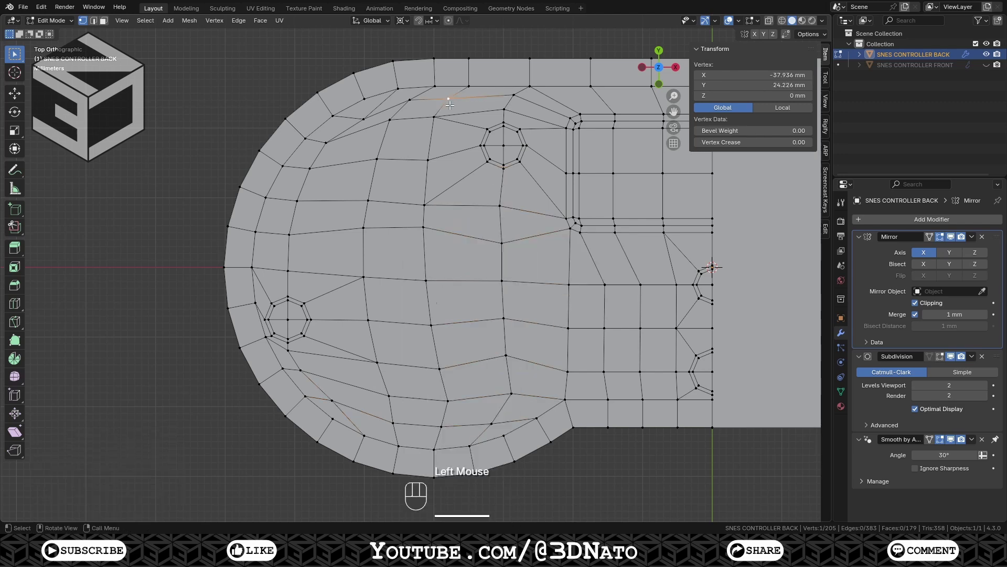
left_click(441, 427, "ctrl")
right_click(443, 422)
left_click(488, 306)
left_click(411, 100)
left_click(393, 422, "ctrl")
right_click(366, 231)
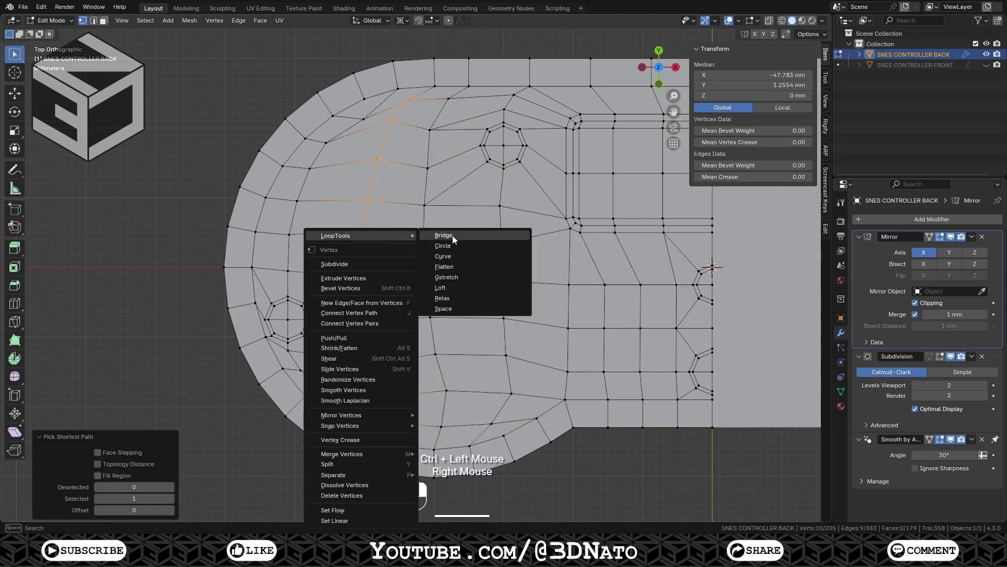
left_click(451, 316)
- Evenly space the second, third and fourth vertex rows with LoopTools Space
left_click(325, 143)
left_click(483, 128, "ctrl")
right_click(482, 128)
left_click(568, 213)
left_click(567, 172)
left_click(310, 168, "ctrl")
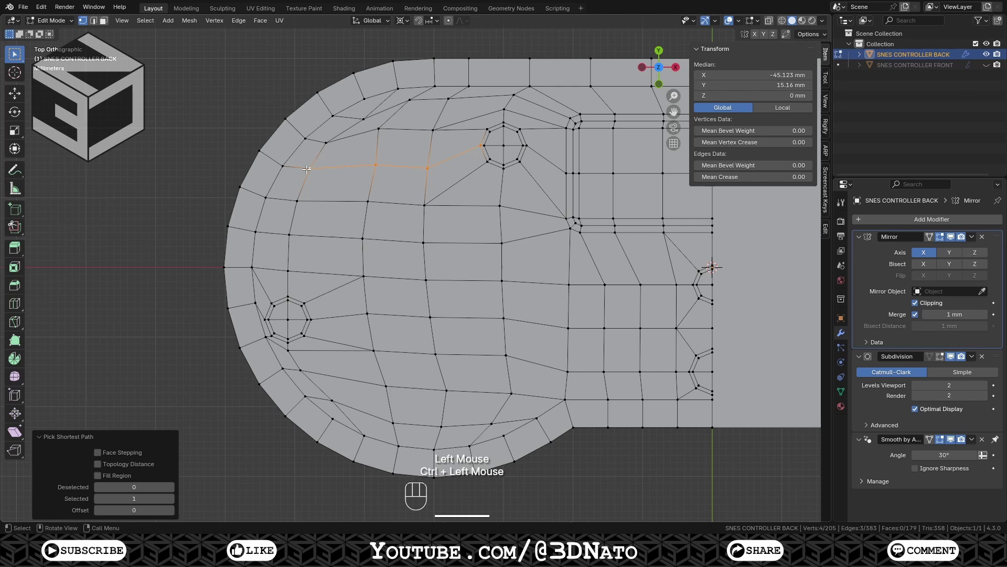
right_click(308, 169)
left_click(392, 254)
left_click(297, 201)
left_click(566, 218, "ctrl")
right_click(566, 218)
left_click(651, 303)
left_click(571, 228)
- Evenly space the fifth, sixth and seventh vertex rows with LoopTools Space
left_click(289, 234, "ctrl")
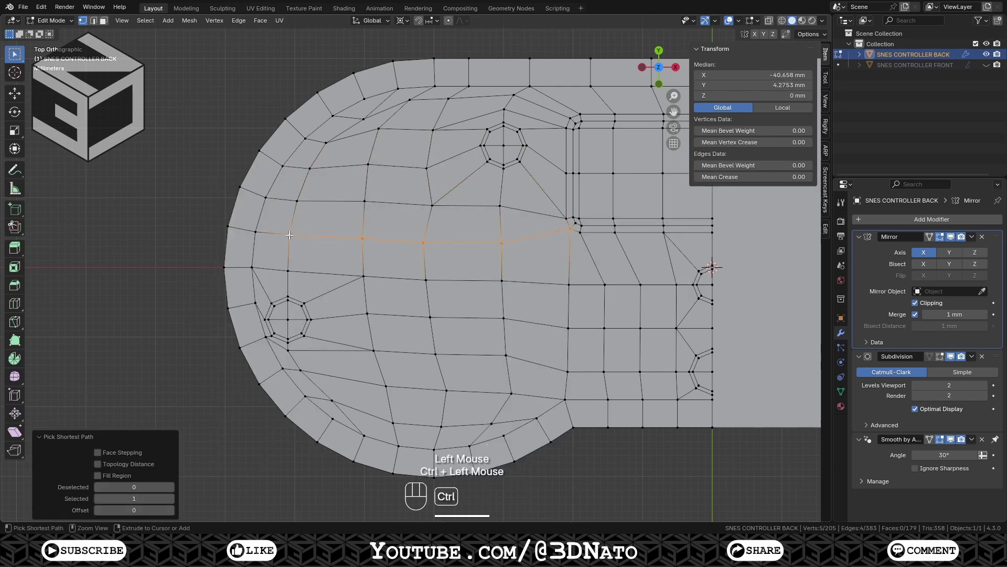
right_click(289, 234)
left_click(373, 320)
left_click(287, 270)
left_click(568, 283, "ctrl")
right_click(567, 283)
left_click(652, 307)
left_click(569, 328)
left_click(255, 303, "ctrl")
right_click(256, 303)
left_click(382, 308)
- Evenly space the lower-left curved vertex path with LoopTools Space, cubic interpolation
left_click(287, 350)
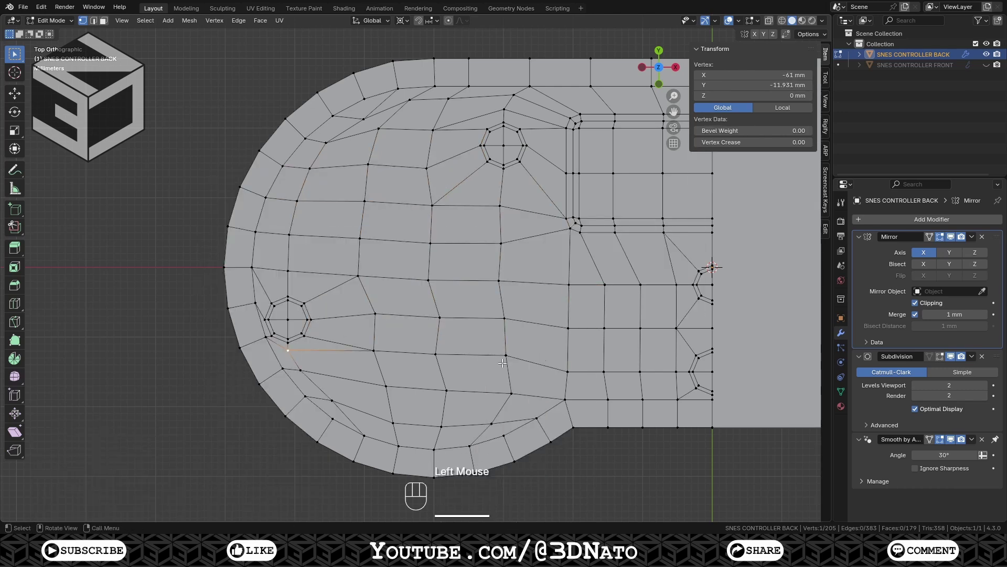
right_click(503, 363)
left_click(620, 308)
left_click(305, 396)
left_click(393, 422, "ctrl")
right_click(332, 401)
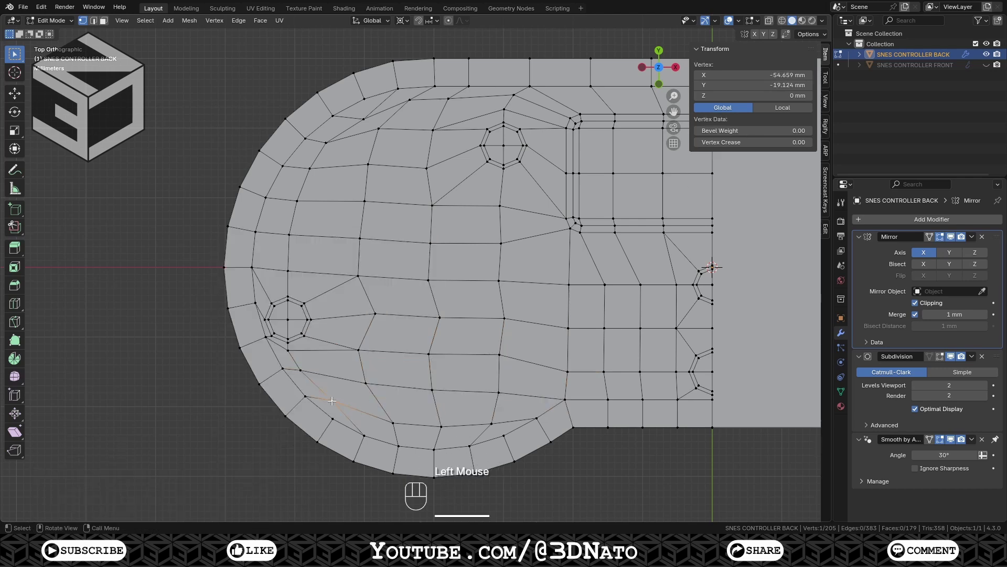
left_click(492, 423, "ctrl")
right_click(491, 423)
left_click(590, 310)
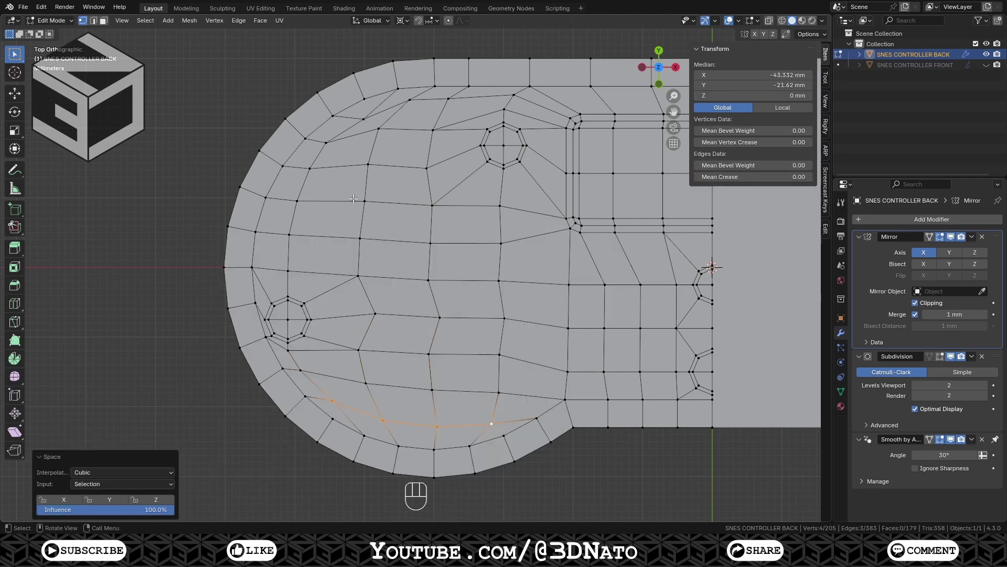
- Select the whole shell and raise it 10 mm along Z in front view
key("Tab")
key("KP_Decimal")
key("Tab")
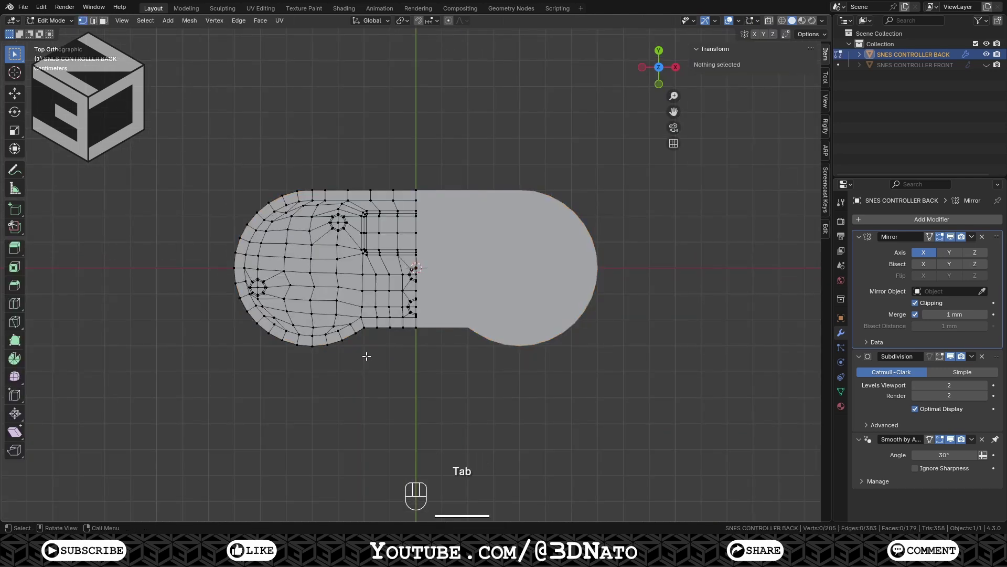
key("a")
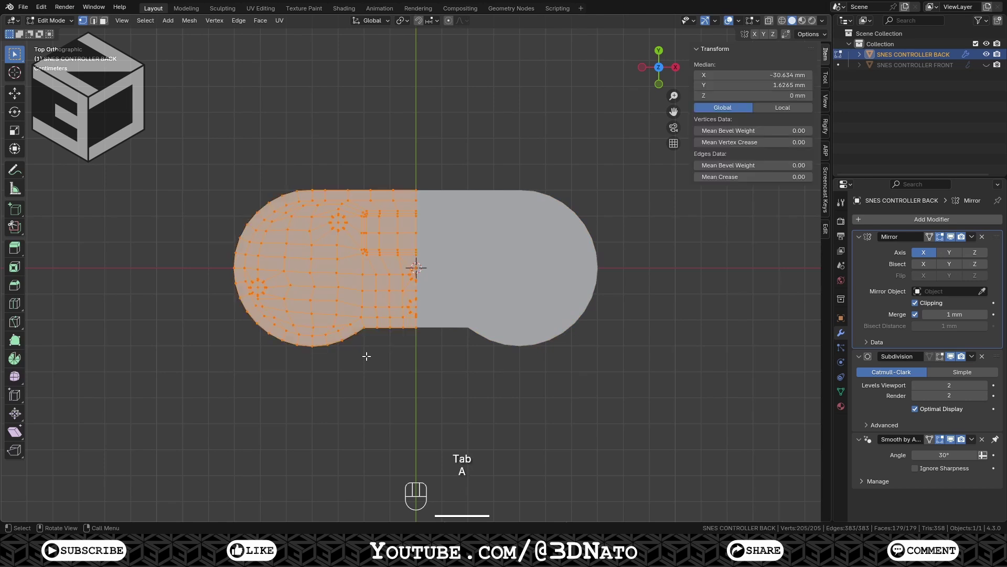
key("KP_1")
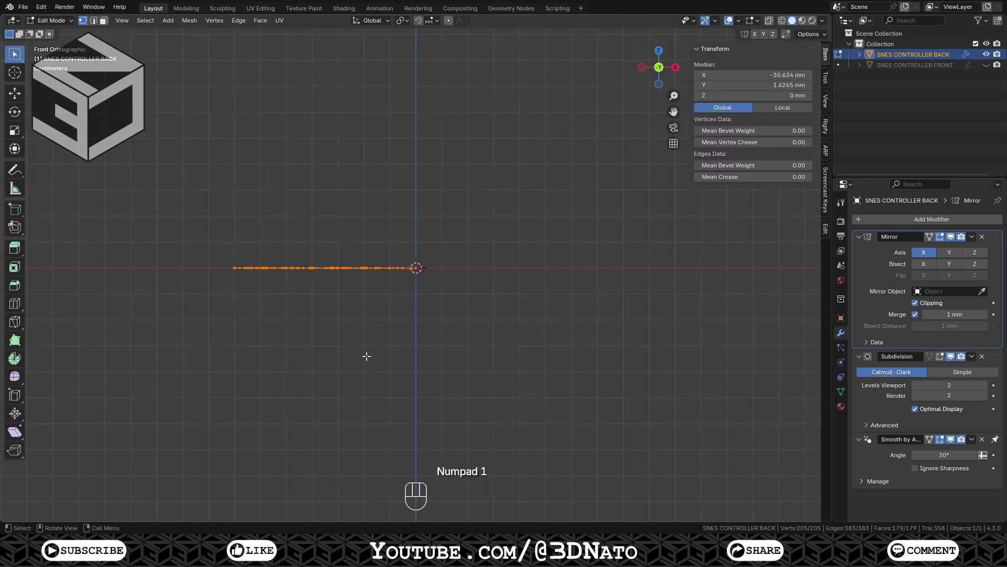
key("g")
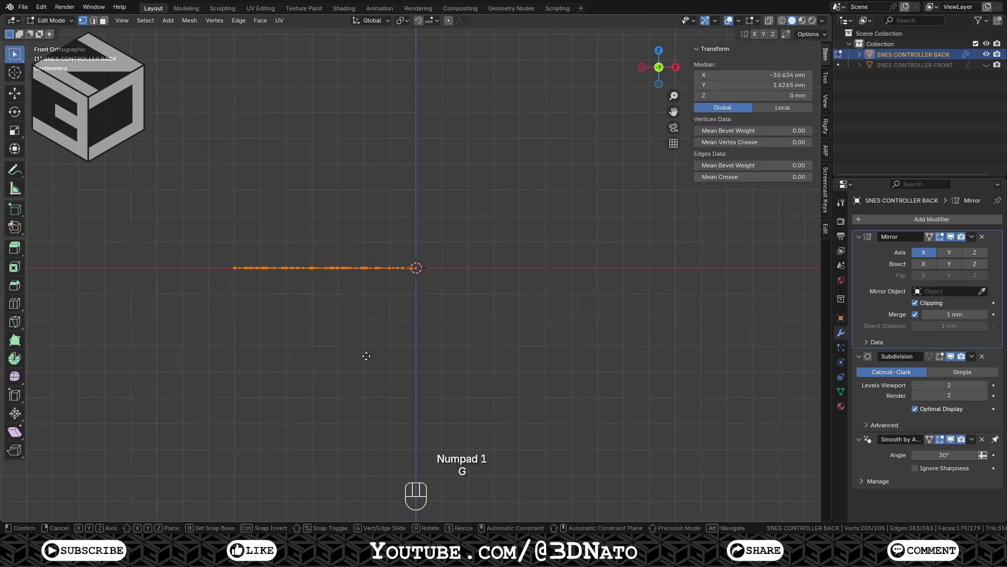
key("z")
key("KP_1")
key("KP_0")
key("KP_Enter")
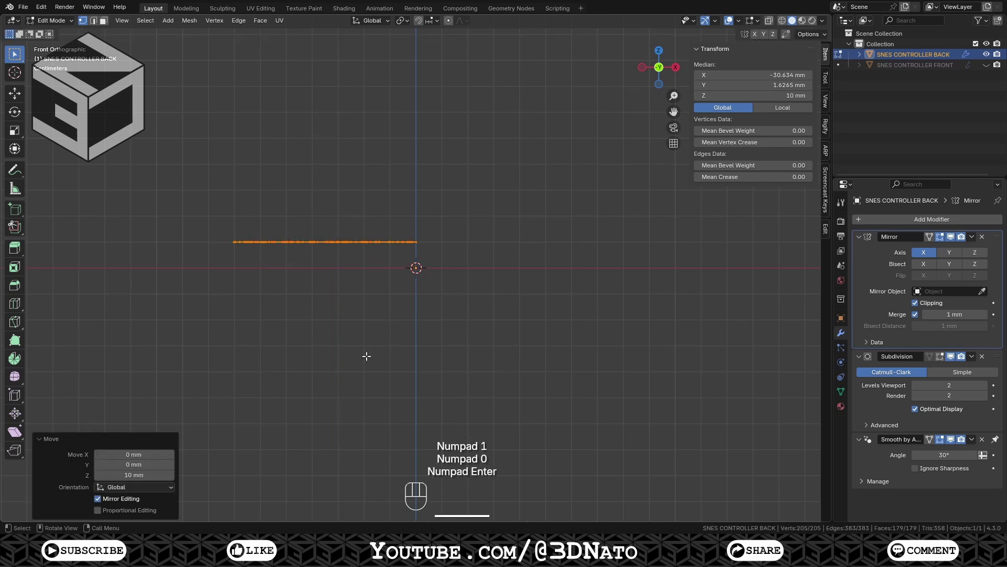
- Extrude the outer boundary loop -10 mm along Z into side walls
key("KP_Decimal")
middle_click_drag(367, 353, 453, 344)
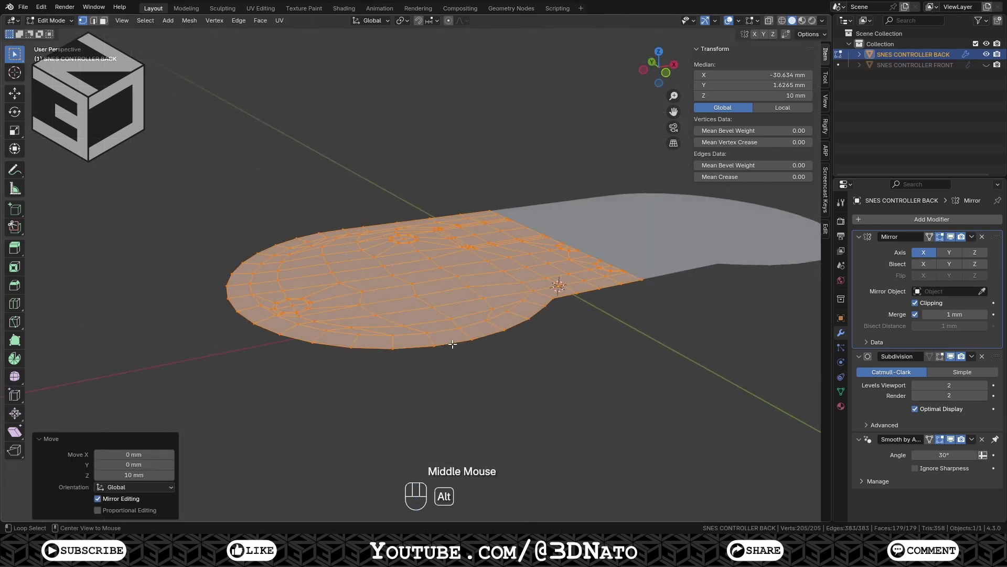
left_click(452, 344, "alt")
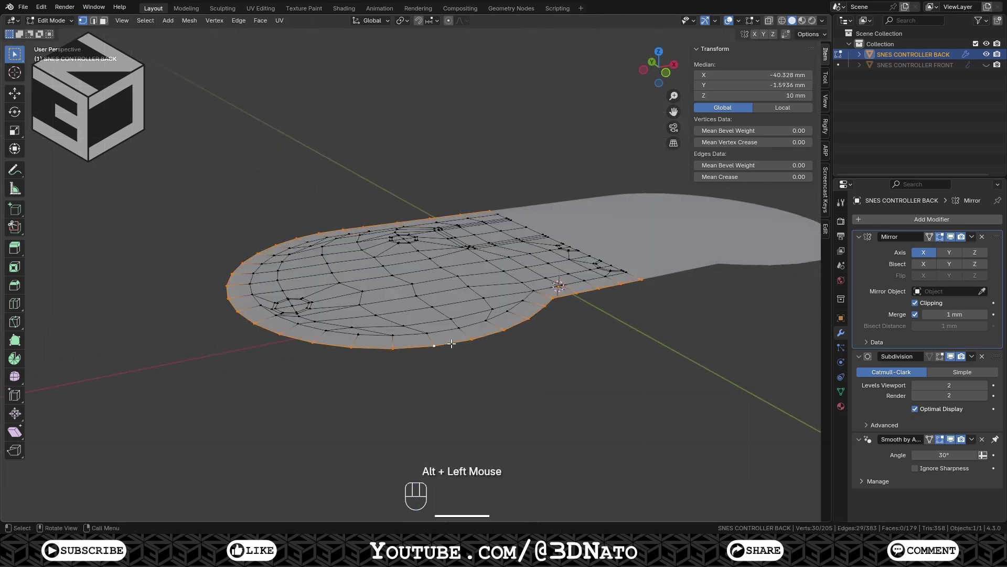
key("e")
key("z")
key("KP_Subtract")
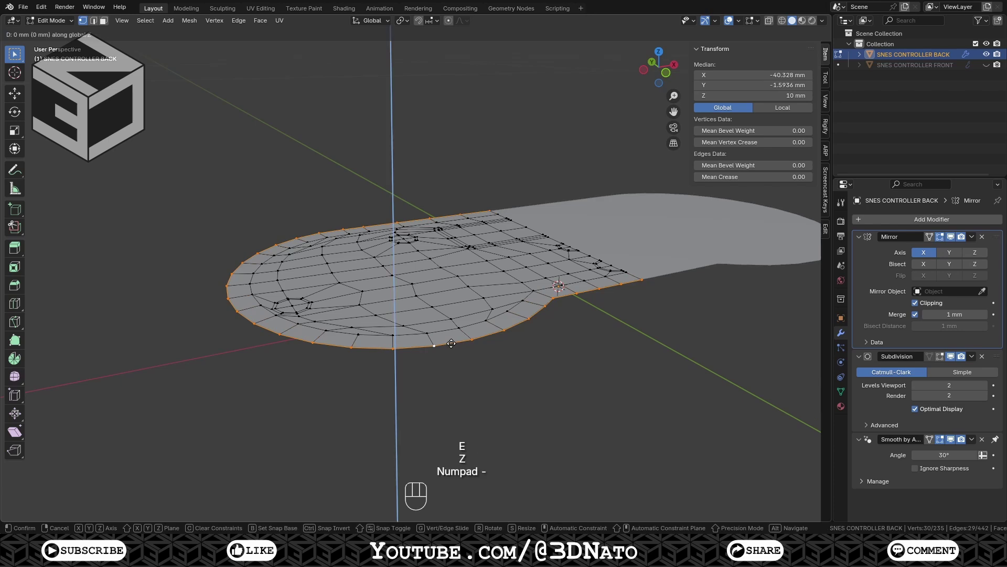
key("KP_1")
key("KP_0")
key("KP_Enter")
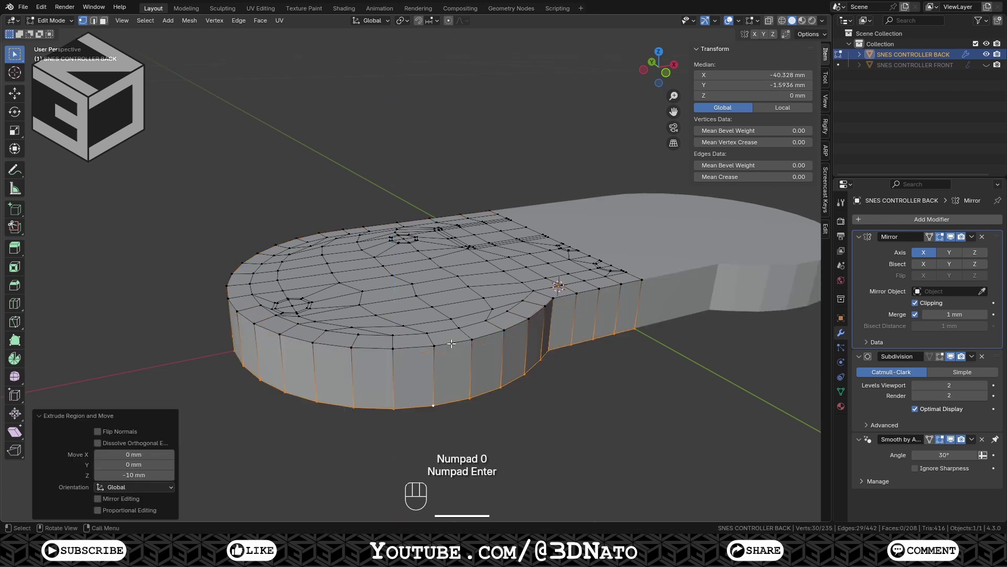
- From top view, give the left and upper screw-hole loops and their neighbouring rings crease 1
key("KP_7")
scroll(451, 343, "up", 1)
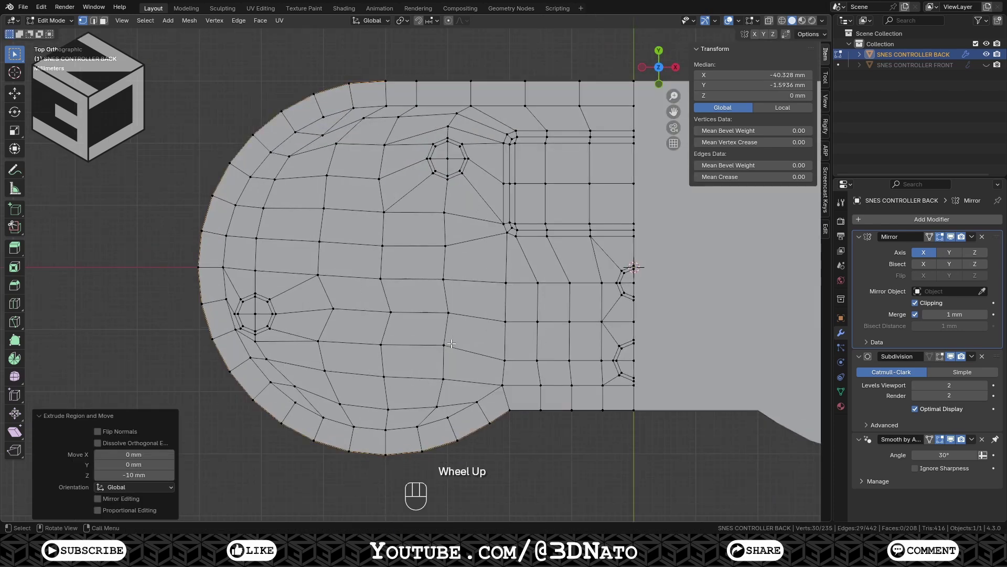
scroll(451, 343, "up", 1)
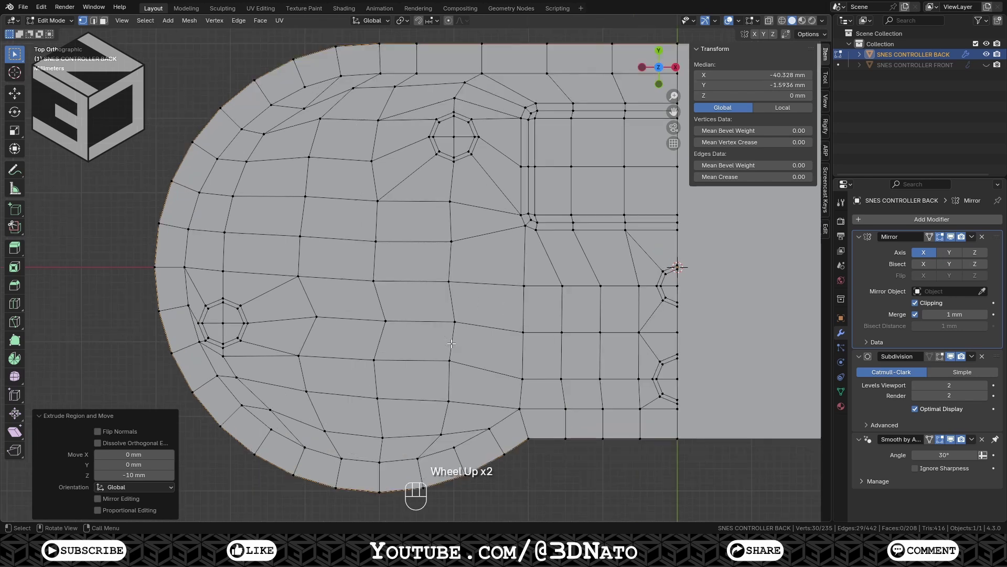
left_click(247, 333, "alt")
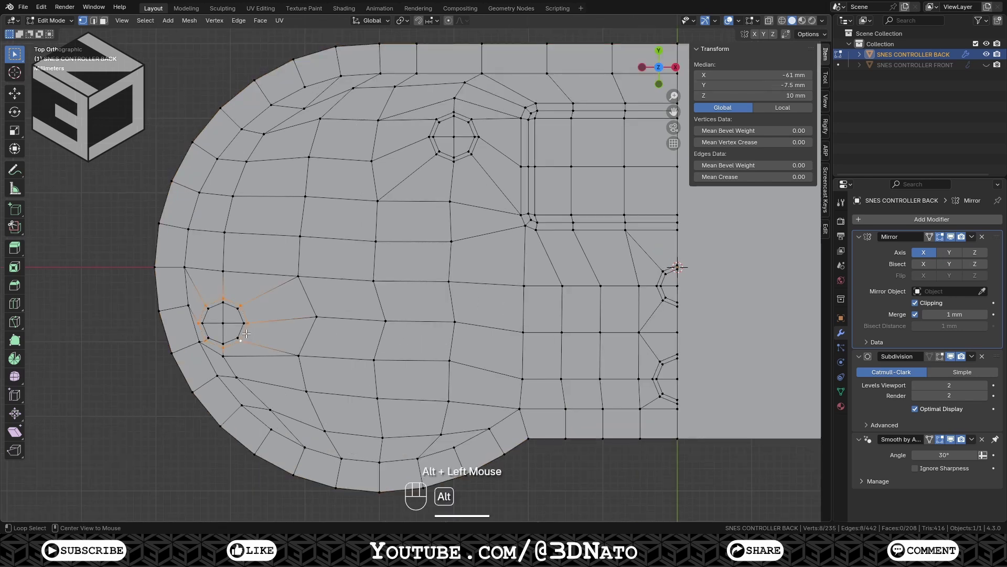
key("shift+e")
key("ctrl+KP_Add")
key("shift+e")
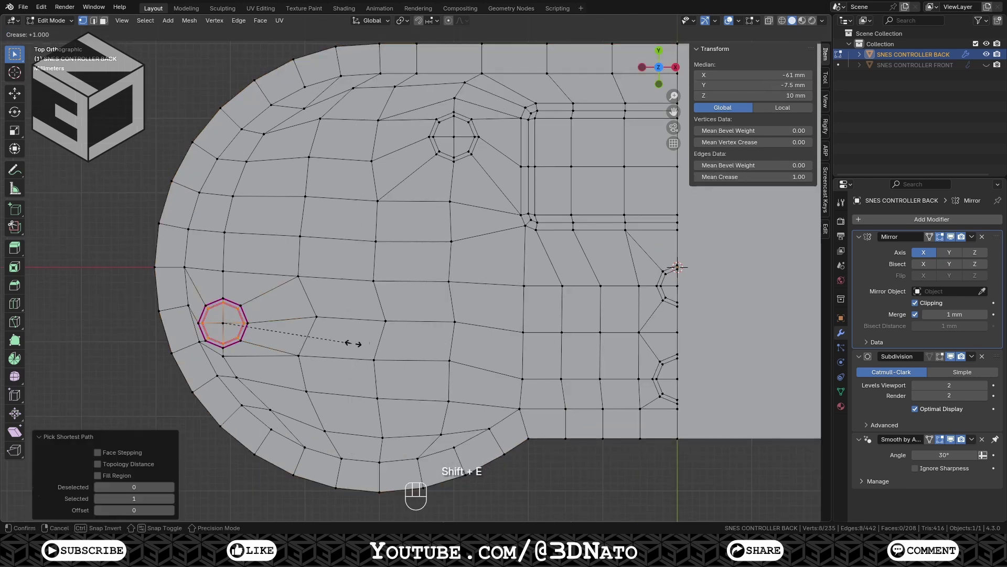
left_click(444, 158, "alt")
key("shift+e")
key("ctrl+KP_Add")
key("shift+e")
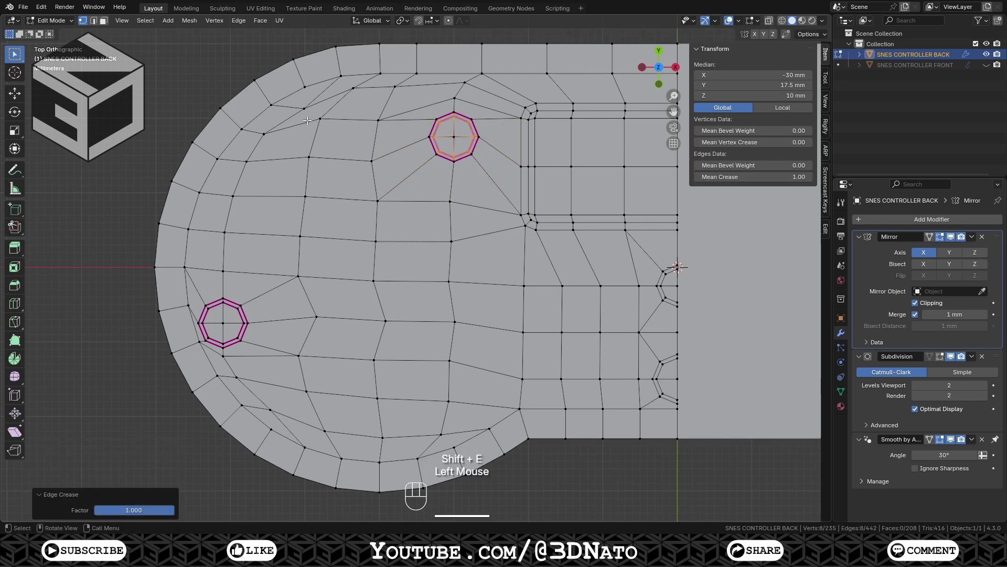
- Crease the battery-cover rectangle's outer and inner loops to 1
left_click(521, 152, "alt")
left_click(525, 158, "alt+shift")
key("shift+e")
left_click(546, 152)
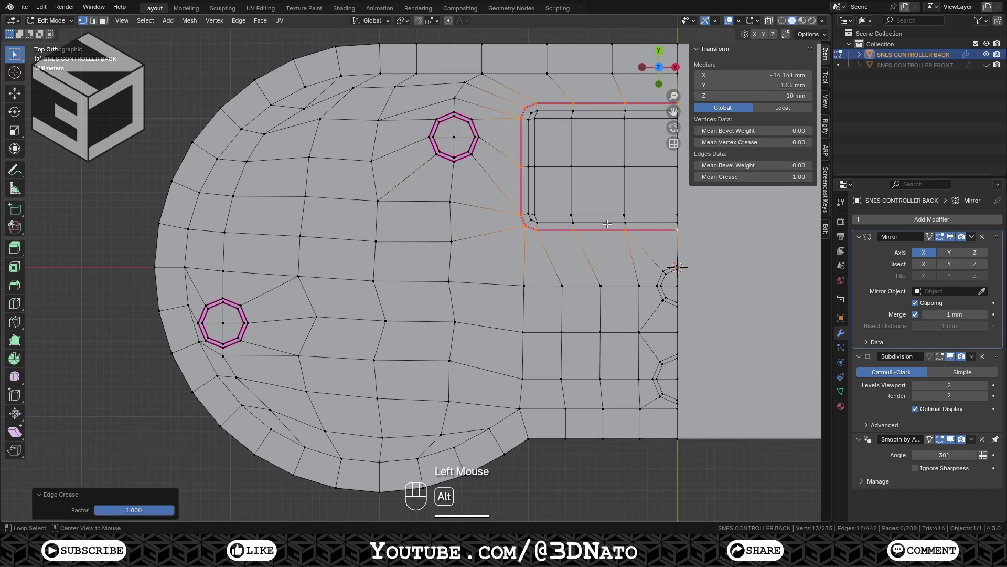
left_click(547, 153, "alt+shift")
key("shift+e")
left_click(547, 153)
- Crease the small right-edge hole loop and the lower-right half-hole loop to 1
left_click(676, 283, "alt")
key("shift+e")
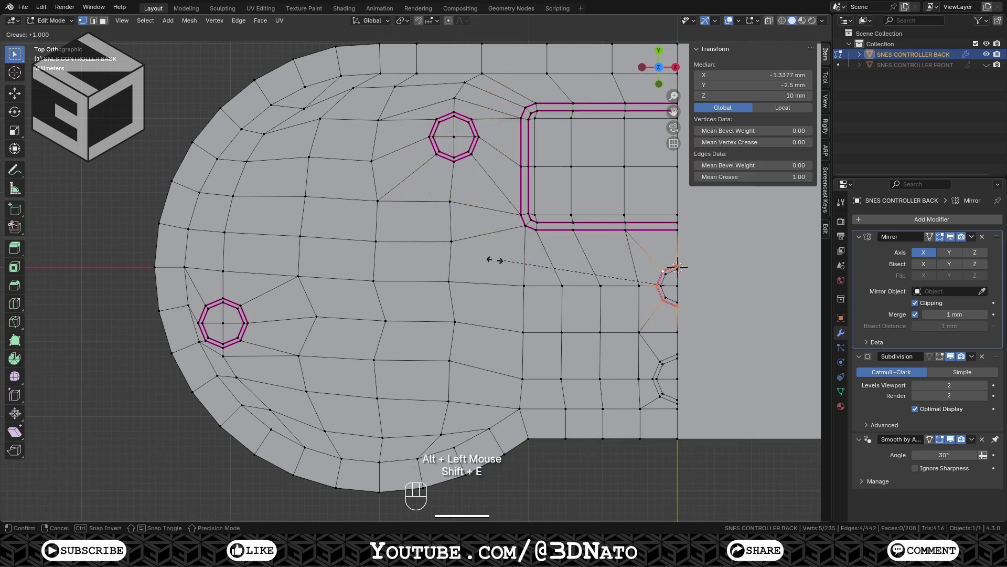
left_click(495, 259)
left_click(677, 287)
left_click(676, 378)
key("ctrl+KP_Add")
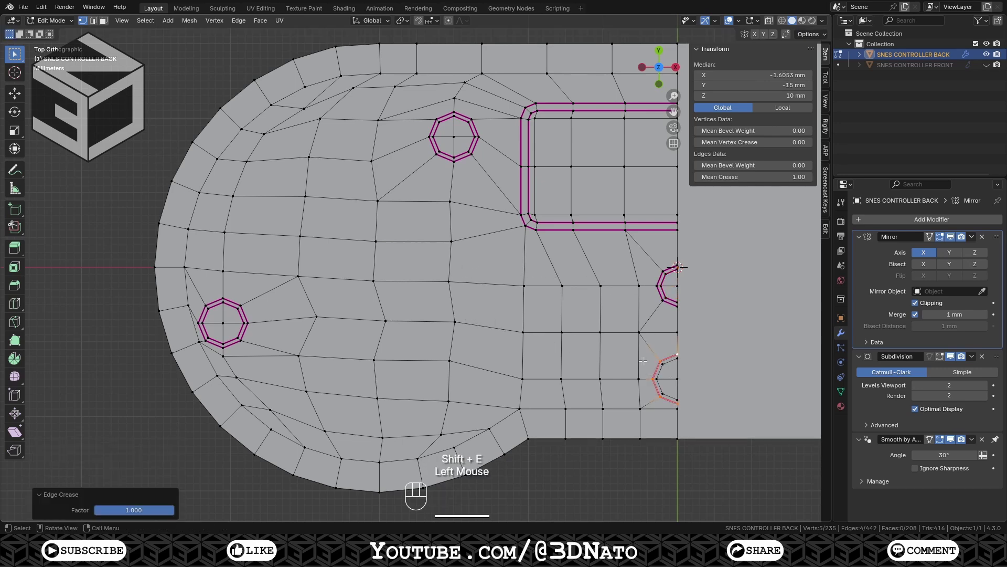
key("shift+e")
- Finish the crease, return to Object Mode and apply the Mirror modifier
left_click(441, 301)
key("Tab")
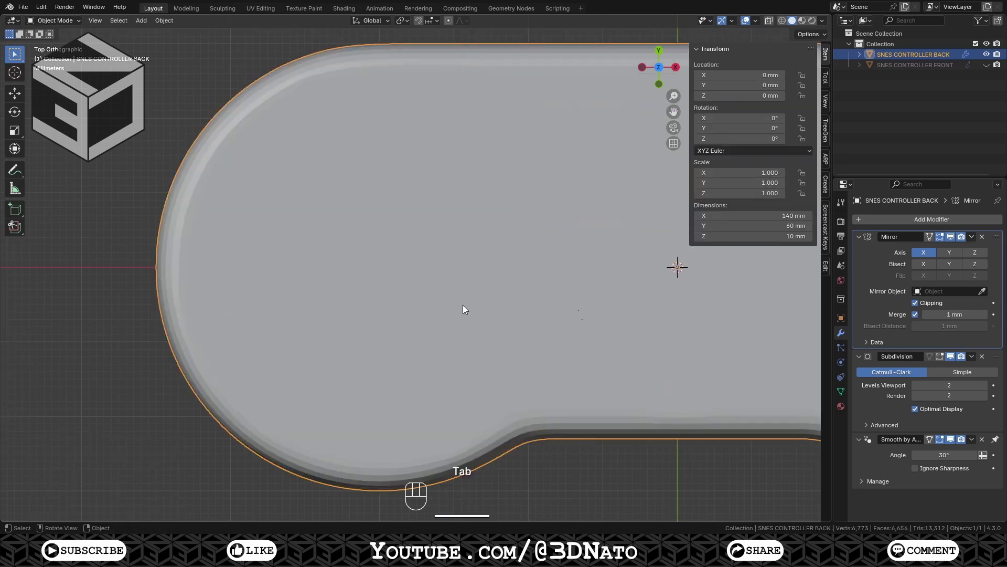
left_click(972, 237)
left_click(945, 246)
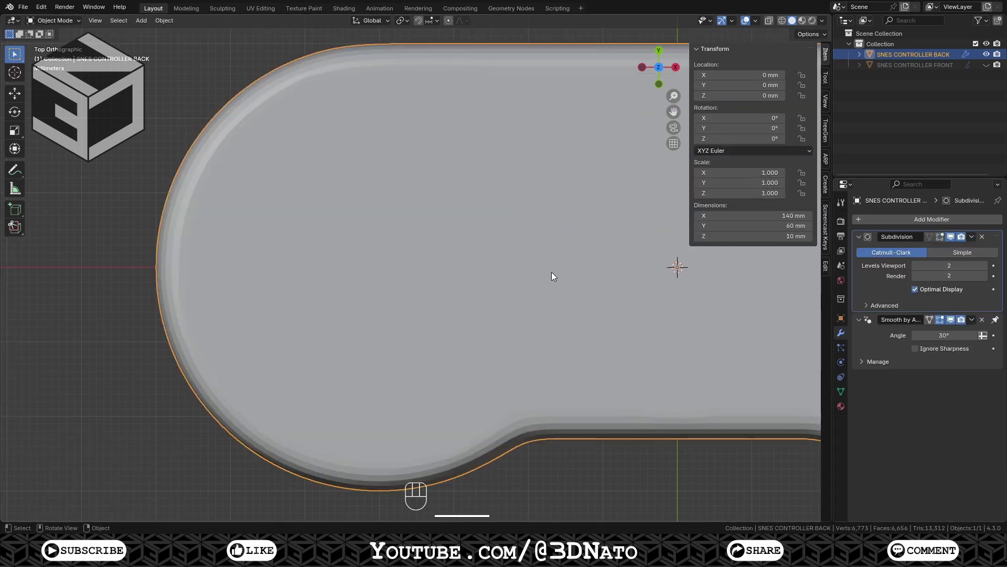
key("KP_Decimal")
- Extrude the battery-cover rectangle faces -0.25 mm to form the recess
key("Tab")
left_click(378, 232)
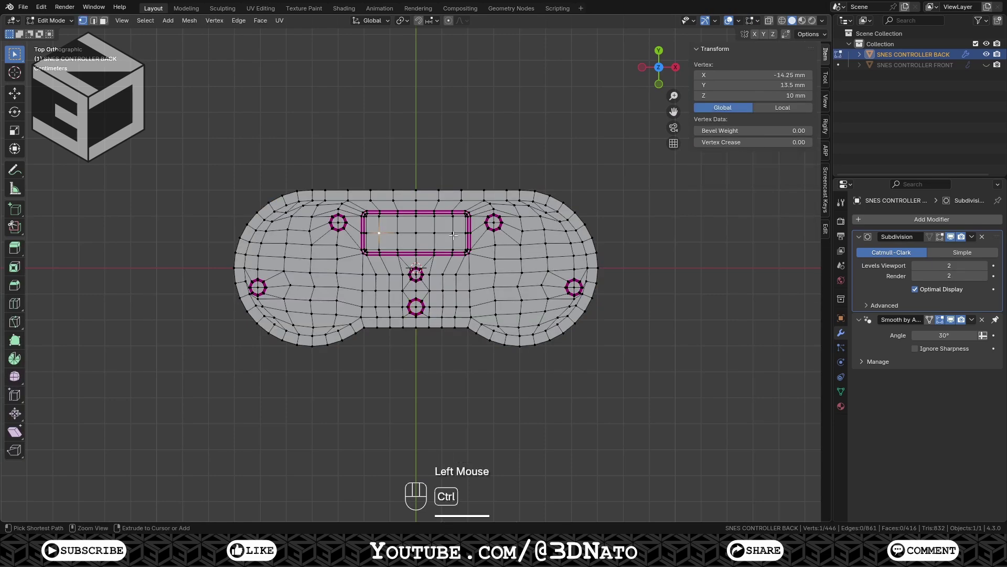
left_click(453, 234, "ctrl")
key("ctrl+KP_Add")
key("ctrl+KP_Add")
key("KP_Decimal")
middle_click_drag(453, 235, 503, 175)
key("e")
left_click(502, 189)
double_click(134, 475)
type("-0.25")
key("Return")
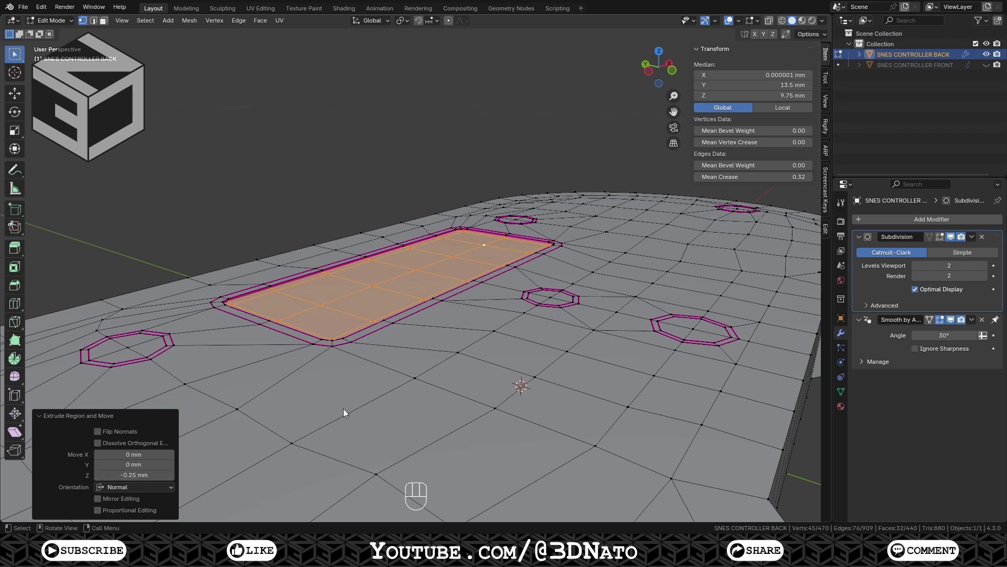
- Extrude the small central hole's faces -0.5 mm to sink it
left_click(549, 295)
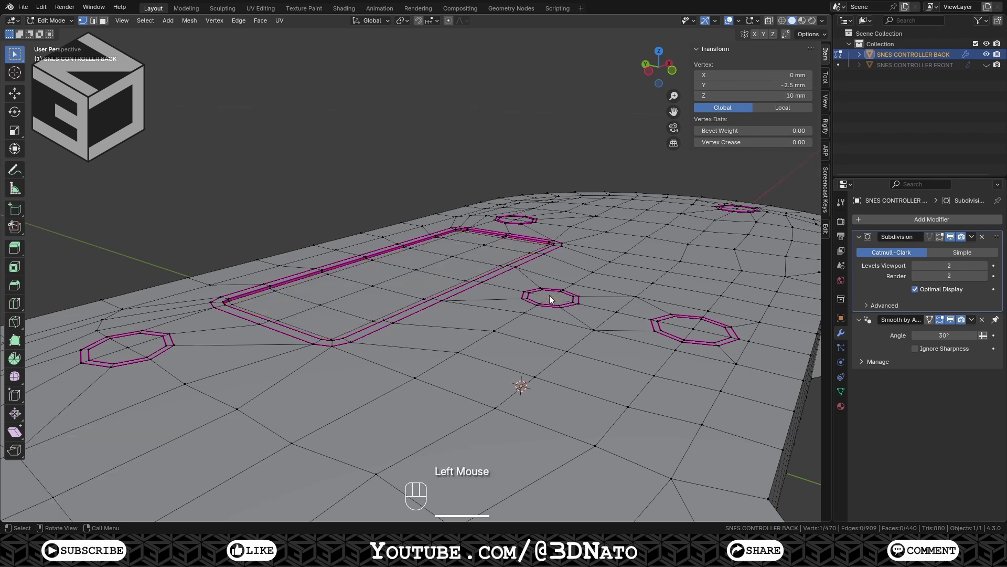
key("ctrl+KP_Add")
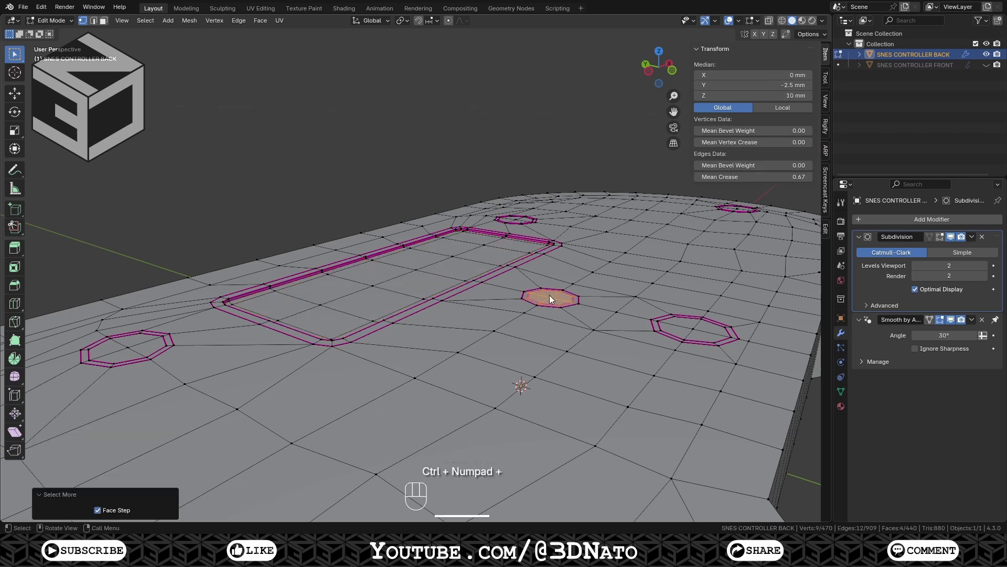
key("e")
left_click(419, 369)
double_click(143, 475)
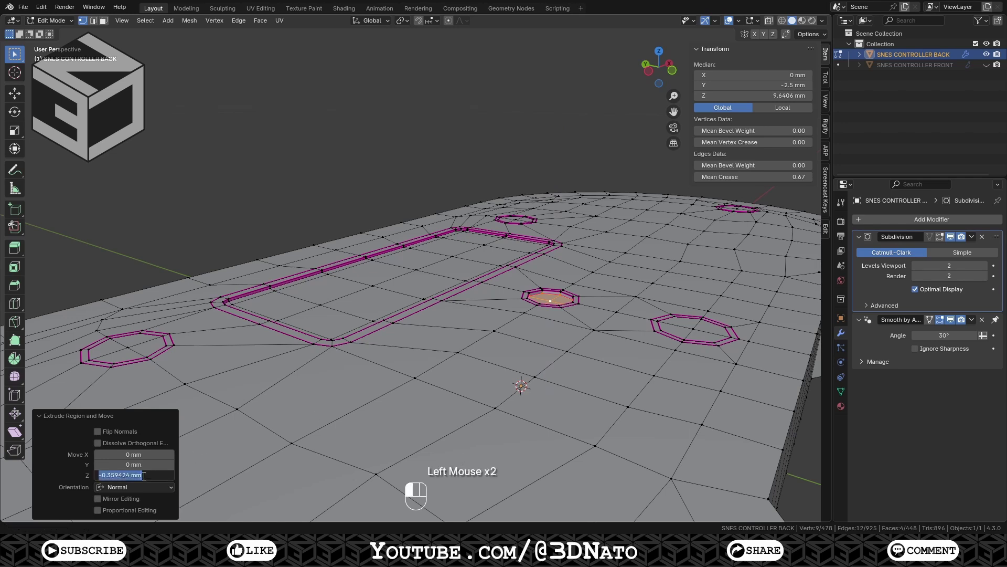
type("-0.5")
key("Return")
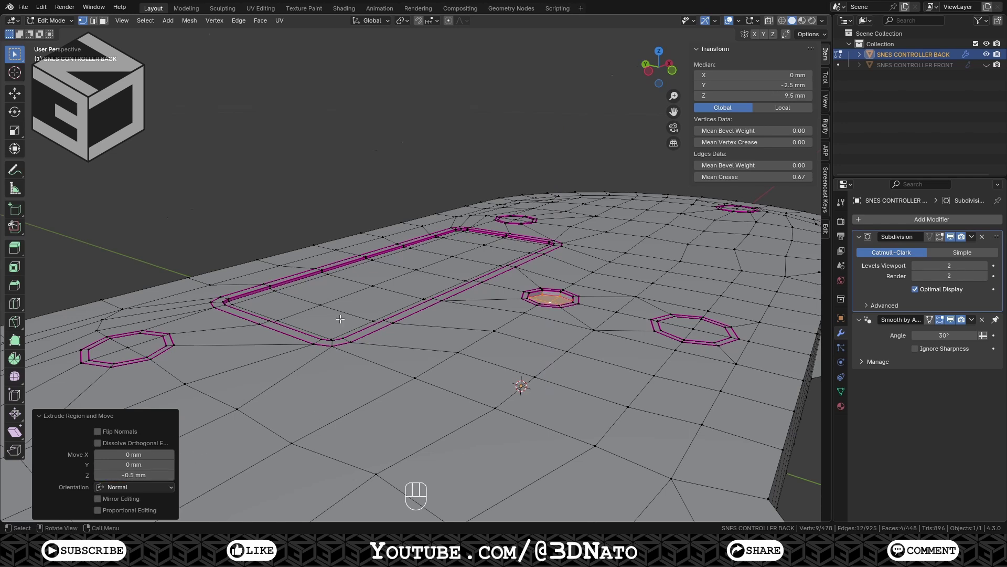
- In top view, select the five screw-hole faces grown from their centre vertices
key("KP_7")
scroll(416, 367, "down", 2)
left_click(416, 418)
left_click(92, 377, "shift")
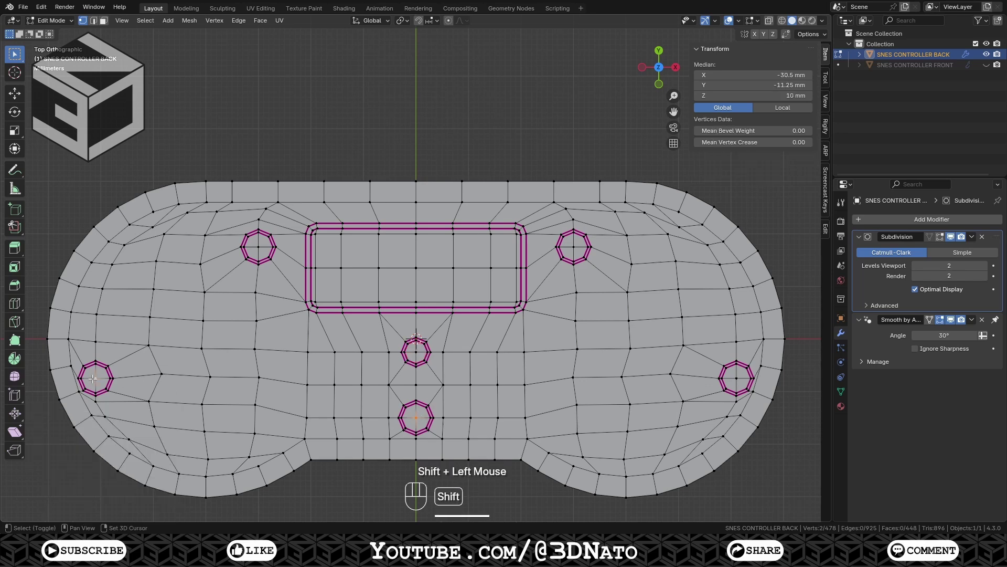
left_click(259, 246, "shift")
left_click(574, 246, "shift")
left_click(738, 378, "shift")
key("ctrl+KP_Add")
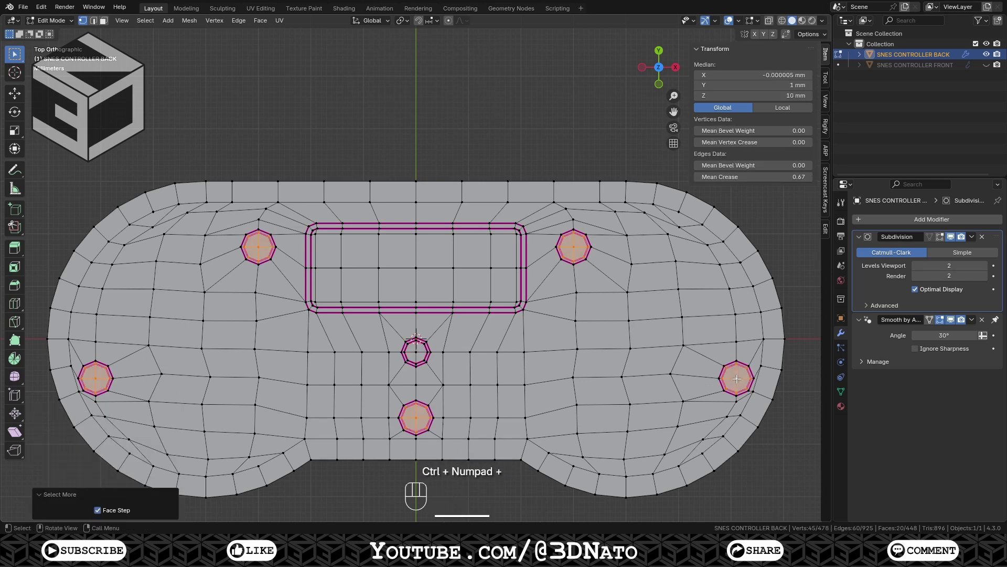
- Extrude the five screw-hole faces -10 mm to form the screw posts
middle_click_drag(737, 378, 577, 314)
key("e")
left_click(528, 303)
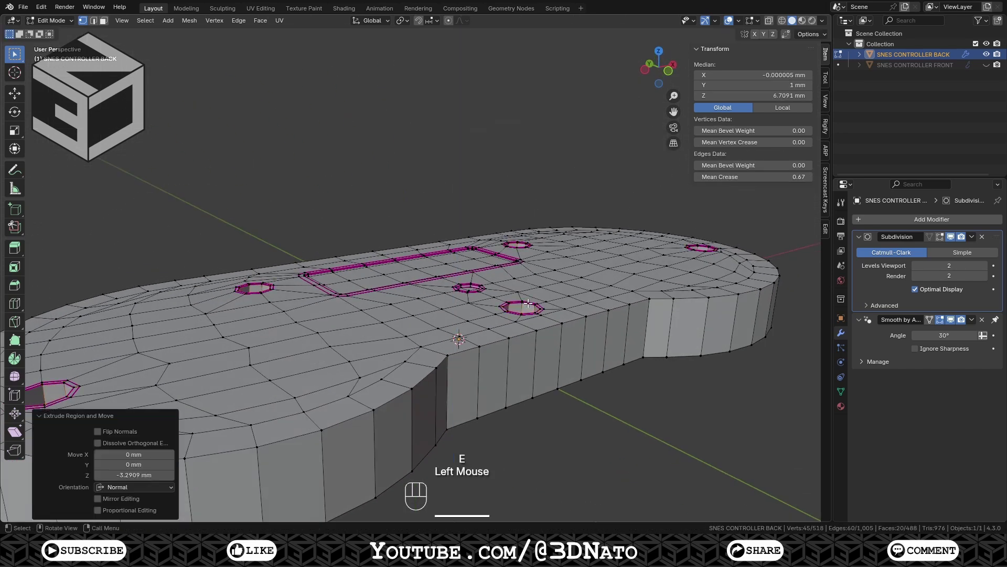
left_click(141, 475)
type("-10")
key("Return")
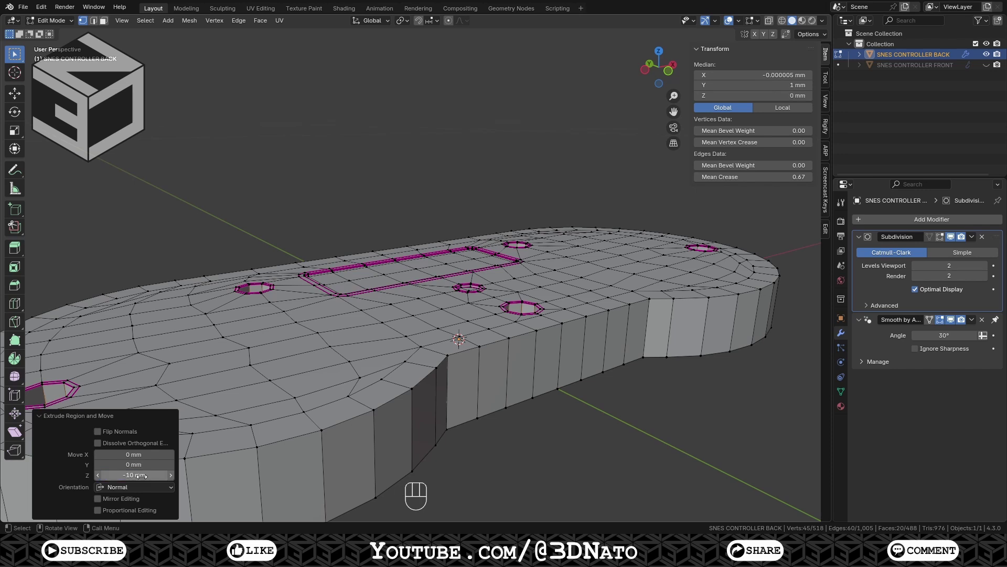
- In Object Mode, apply Shade Auto Smooth to the back shell
key("Tab")
right_click(487, 315)
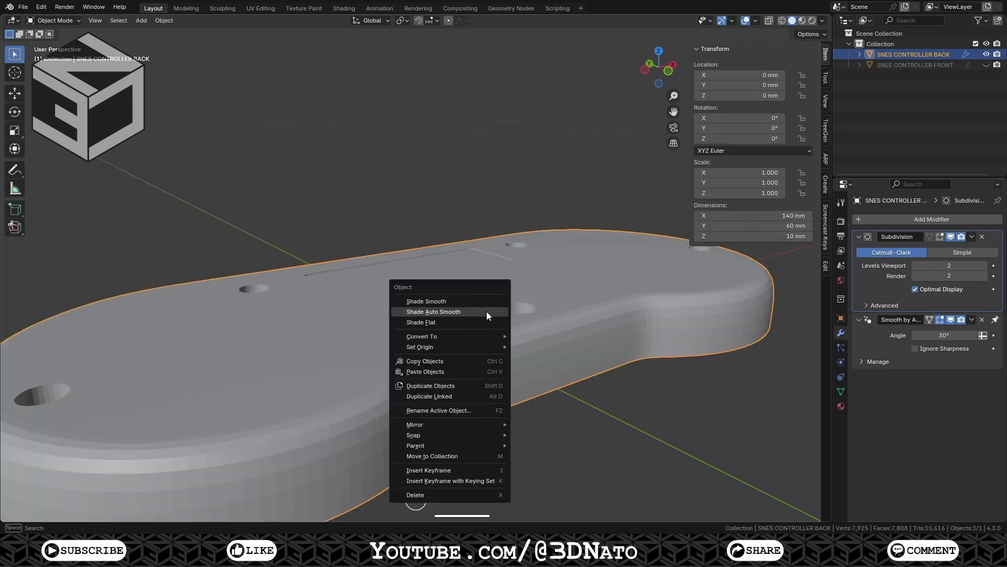
left_click(487, 313)
middle_click_drag(487, 312, 471, 339)
- Set the shell's Z scale to -1 to flip it, then apply the scale
left_click(751, 193)
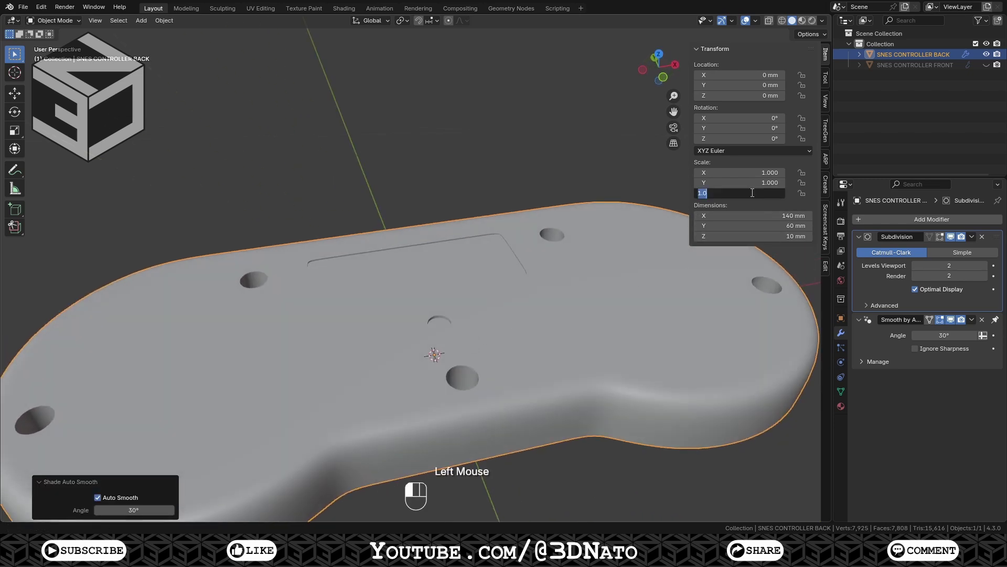
type("-1")
key("Return")
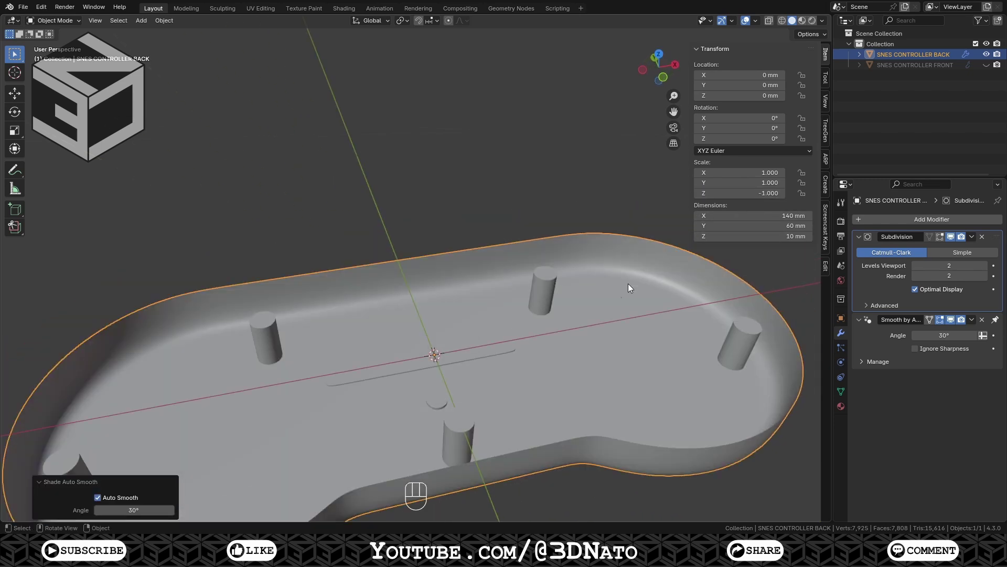
key("ctrl+a")
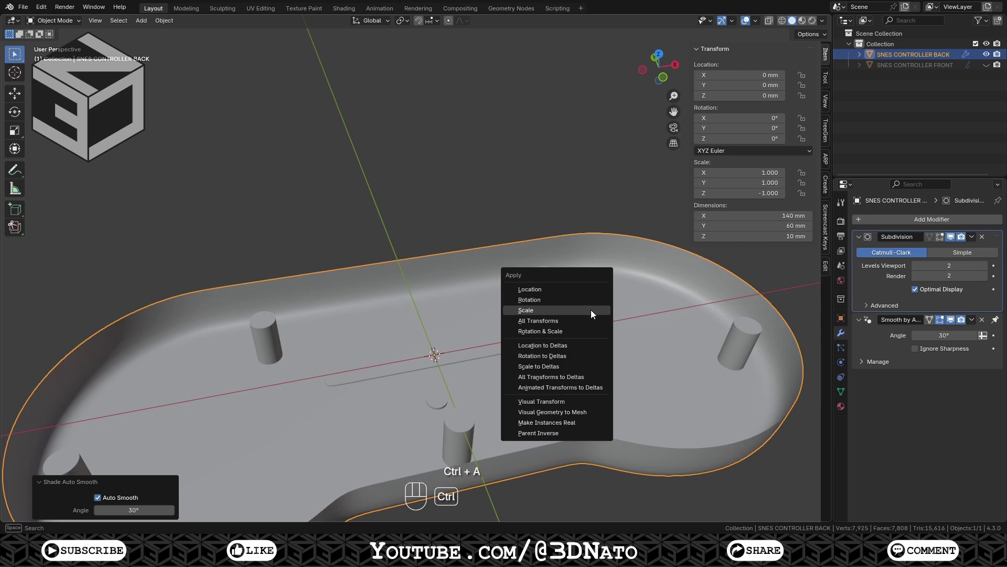
left_click(555, 310)
middle_click_drag(592, 345, 118, 397)
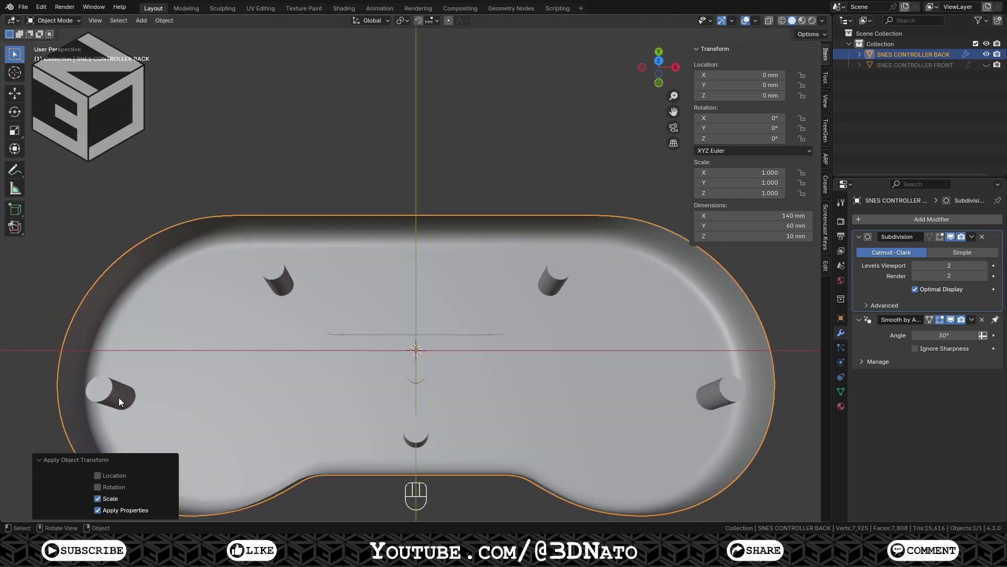
- Switch to Top view (Numpad 7) and frame the SNES controller back shell
key("KP_7")
key("KP_Decimal")
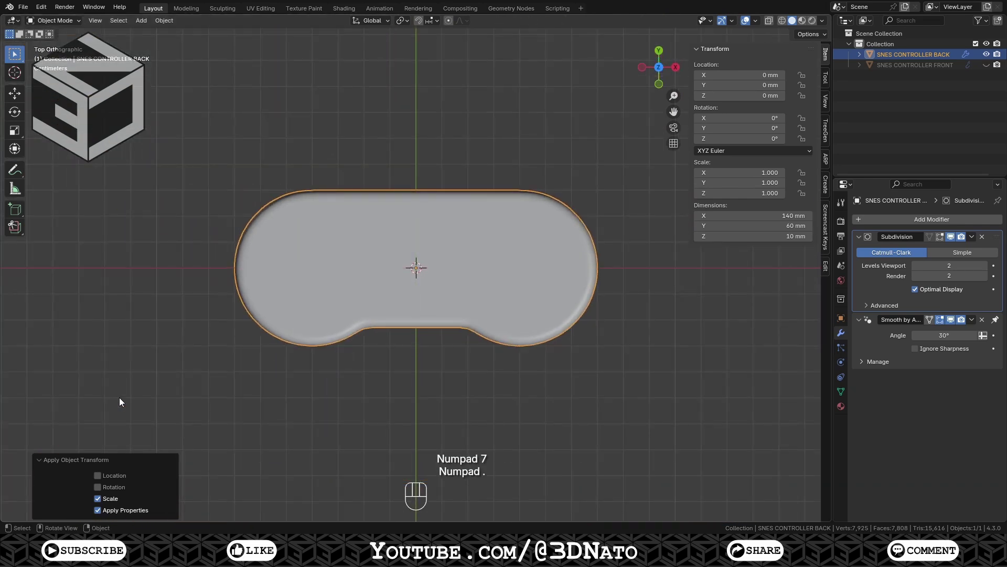